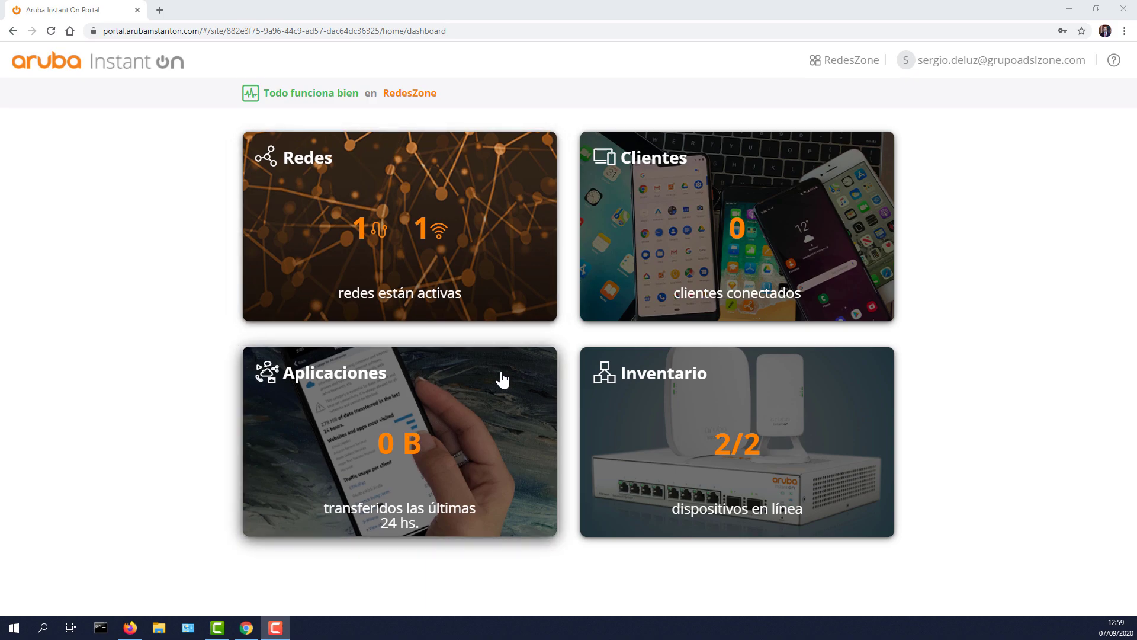
Step: Open the RedesZone site's Administración page, starting and then cancelling an ownership transfer
{"action": "left_click", "coordinate": [849, 62]}
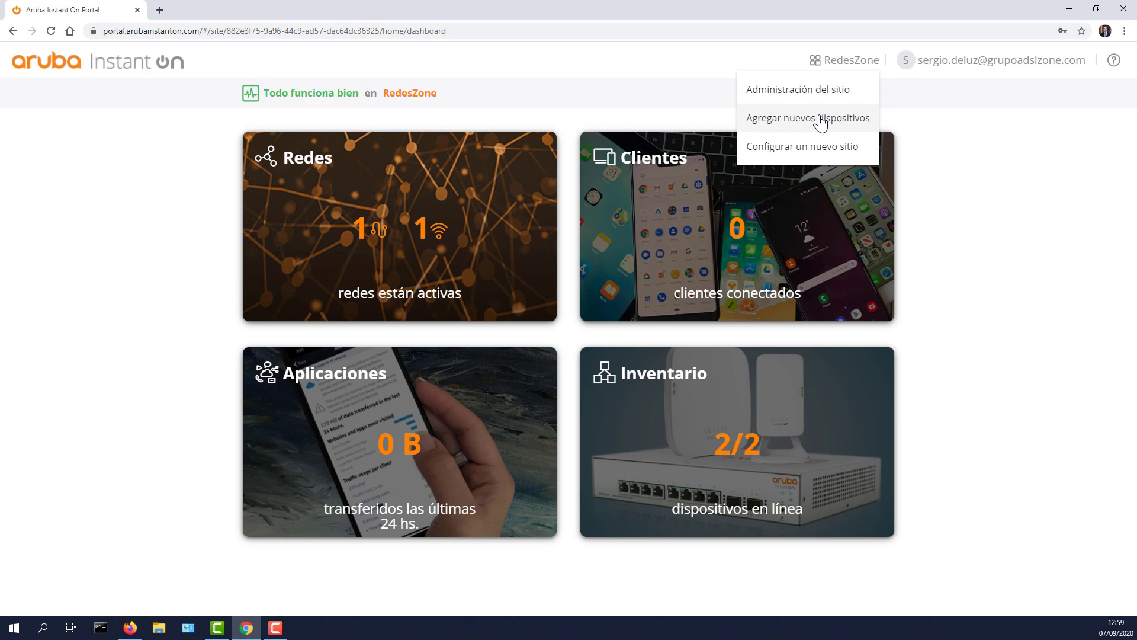
{"action": "left_click", "coordinate": [813, 98]}
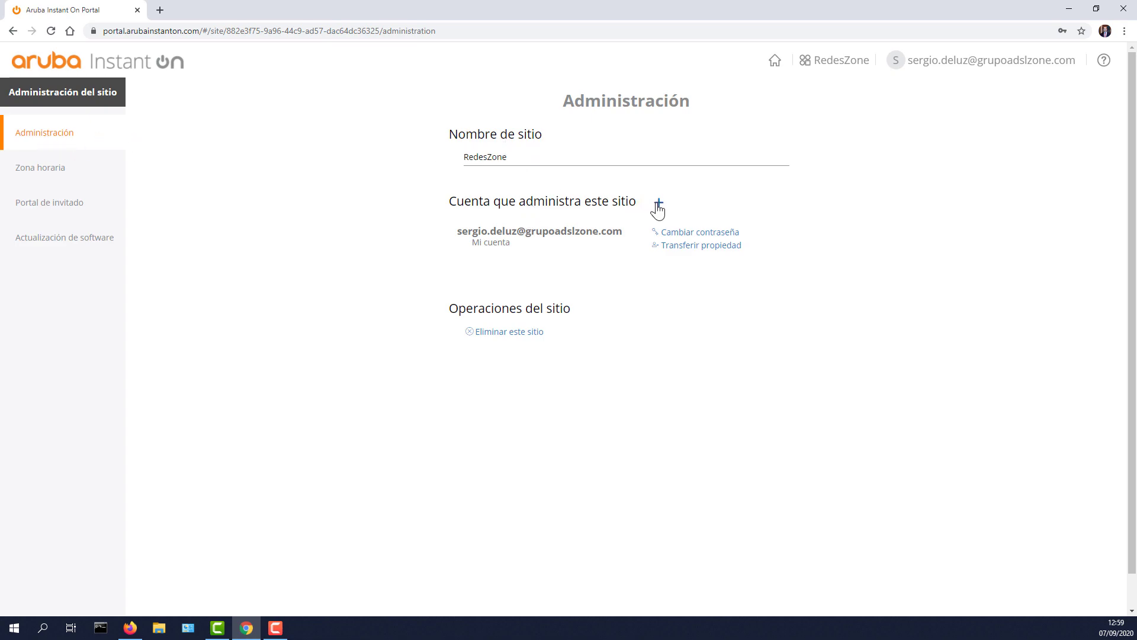
{"action": "left_click", "coordinate": [698, 253]}
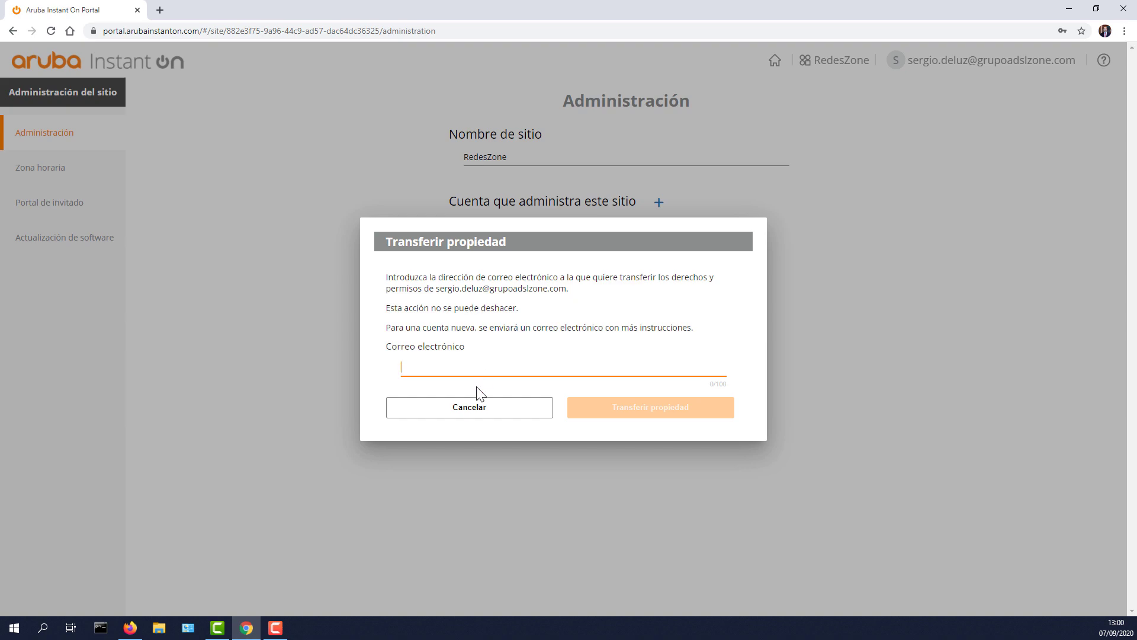
{"action": "left_click", "coordinate": [471, 411]}
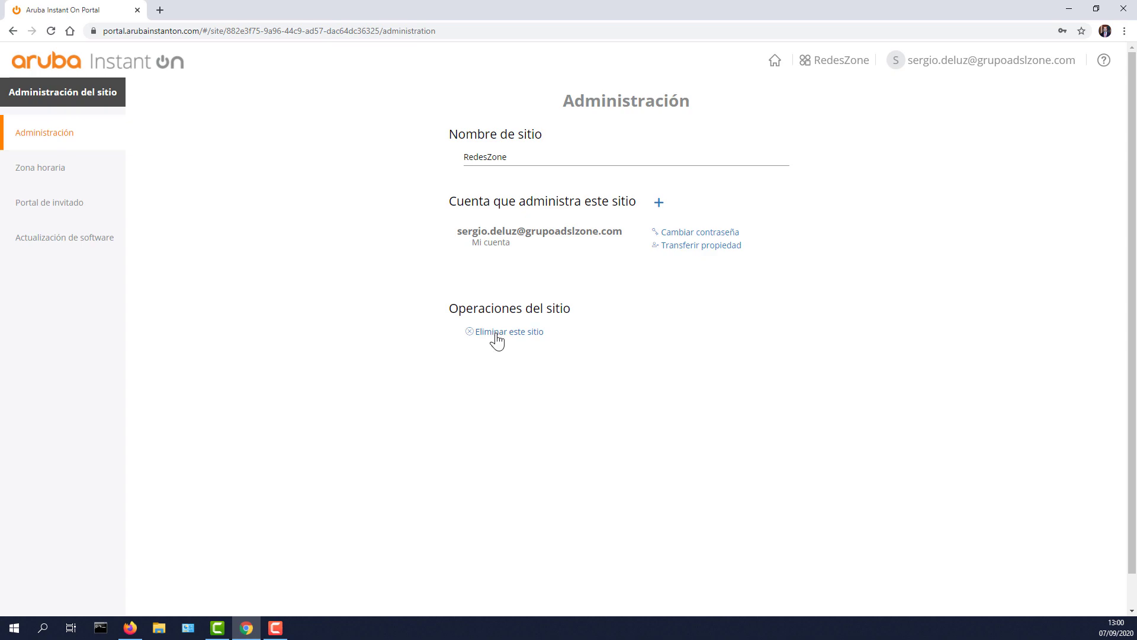
Step: Review the site's time zone, then the guest portal settings and its list of portal types
{"action": "left_click", "coordinate": [43, 166]}
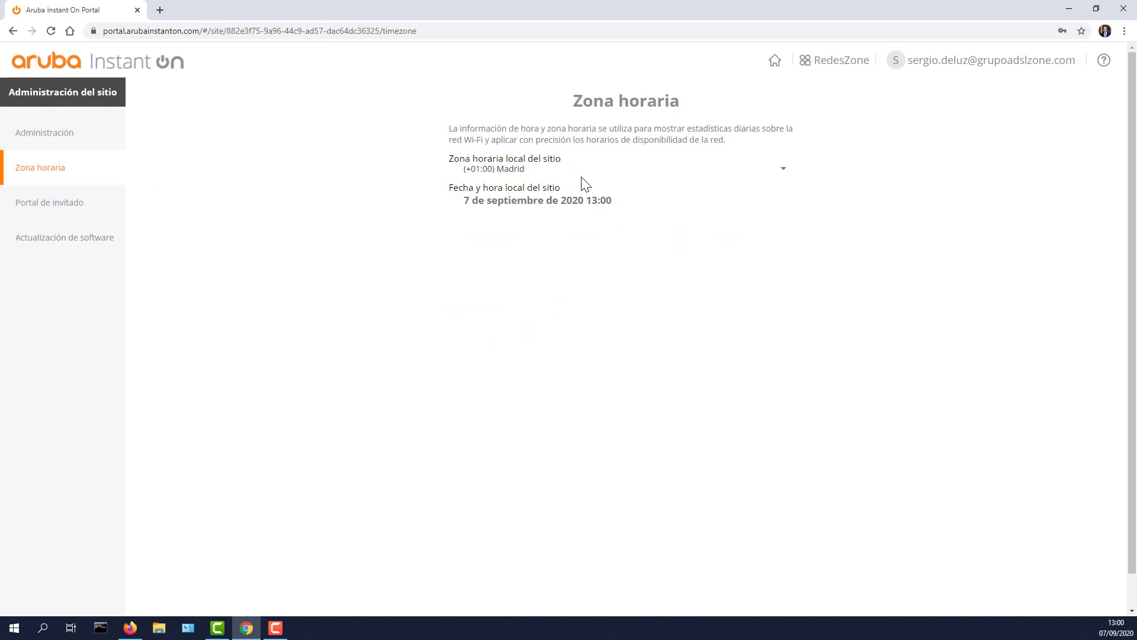
{"action": "left_click", "coordinate": [90, 205]}
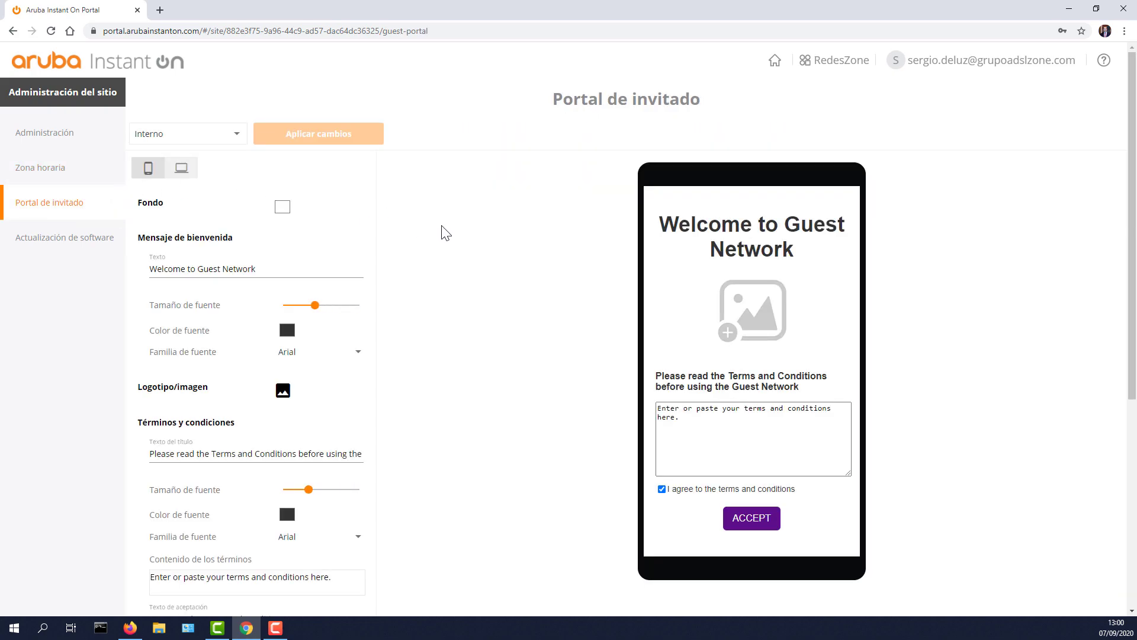
{"action": "scroll", "coordinate": [474, 364], "scroll_direction": "down", "scroll_amount": 6}
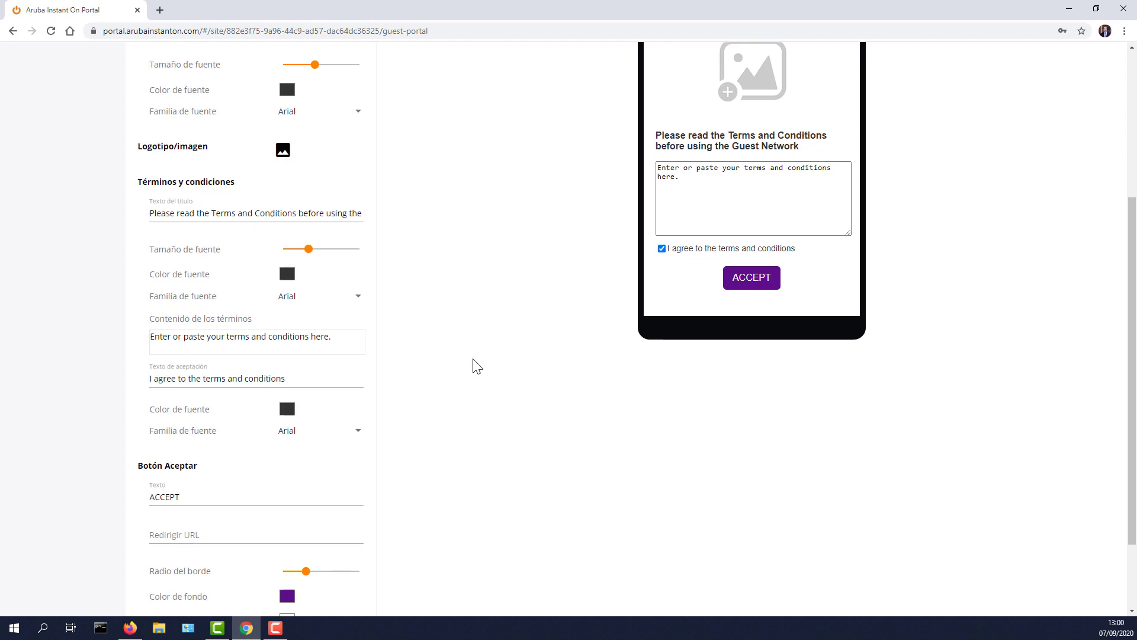
{"action": "scroll", "coordinate": [478, 366], "scroll_direction": "up", "scroll_amount": 6}
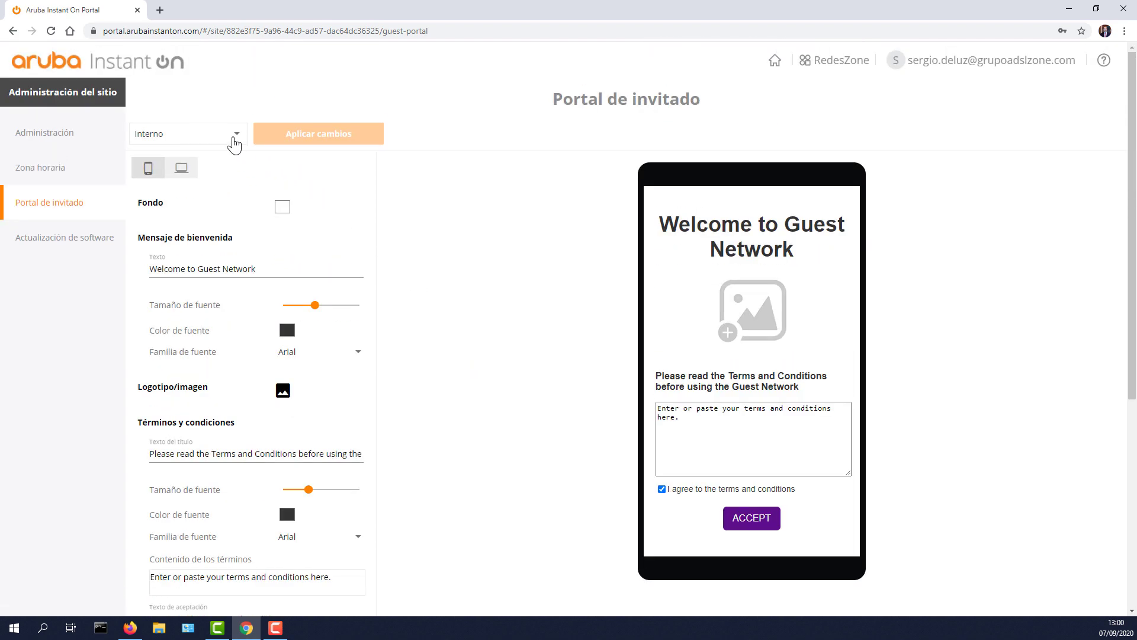
{"action": "left_click", "coordinate": [235, 144]}
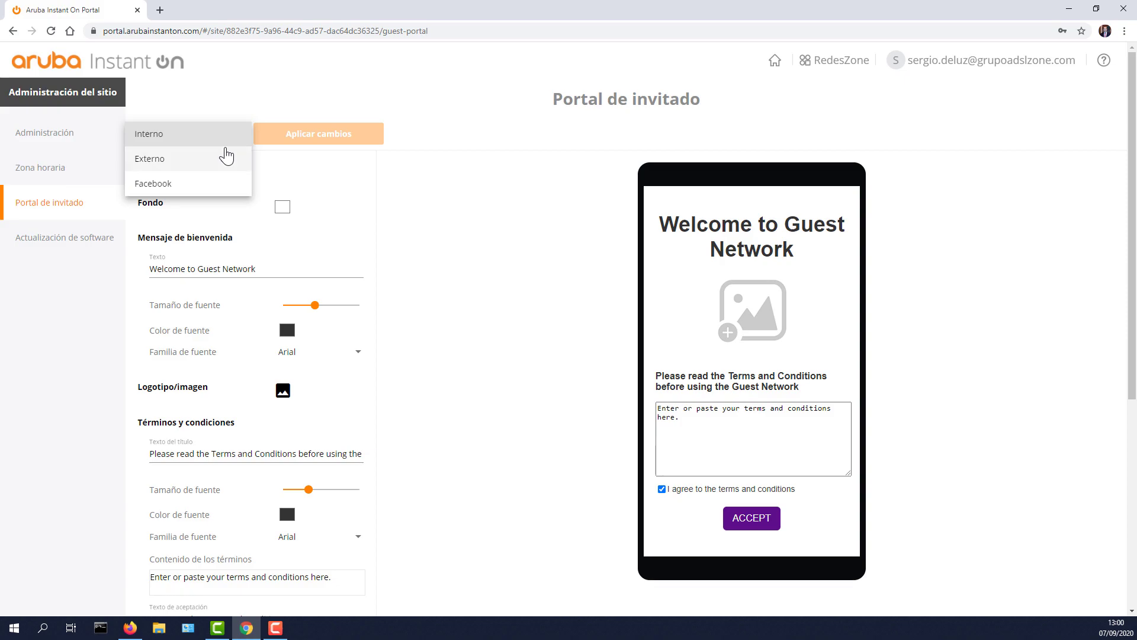
{"action": "left_click", "coordinate": [408, 218]}
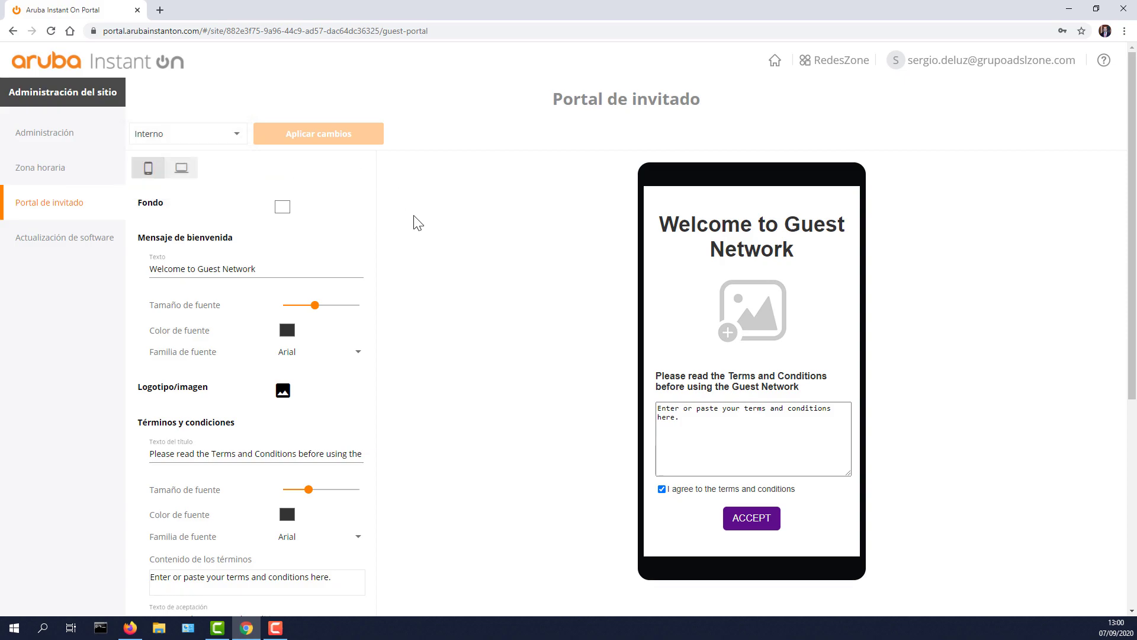
{"action": "scroll", "coordinate": [481, 370], "scroll_direction": "down", "scroll_amount": 5}
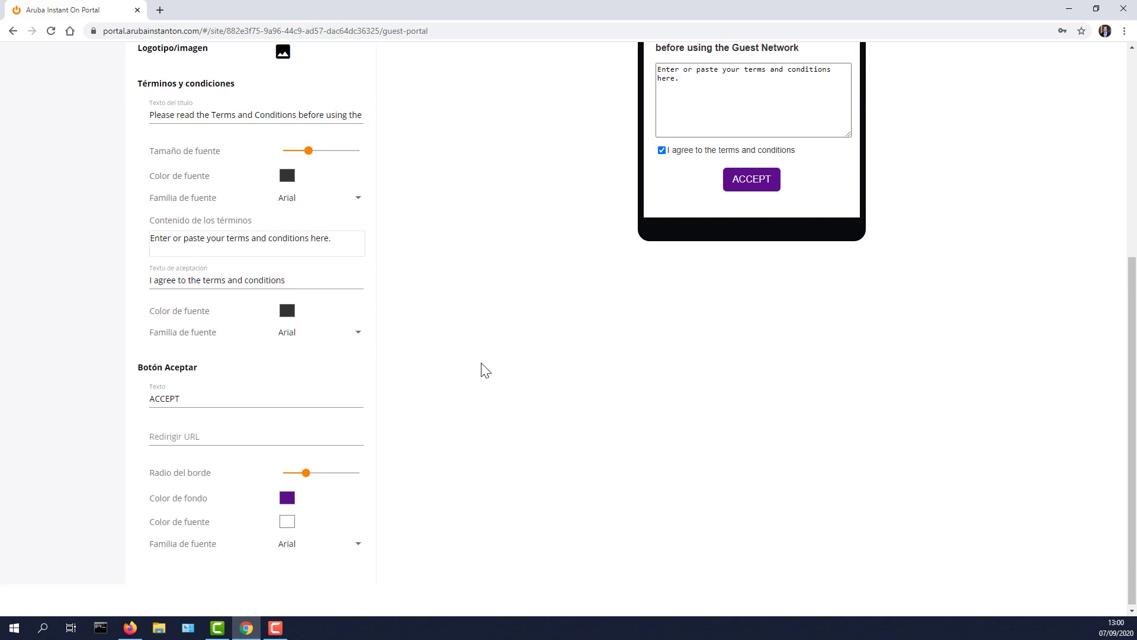
{"action": "scroll", "coordinate": [485, 371], "scroll_direction": "up", "scroll_amount": 6}
{"action": "scroll", "coordinate": [412, 336], "scroll_direction": "down", "scroll_amount": 5}
{"action": "scroll", "coordinate": [411, 337], "scroll_direction": "up", "scroll_amount": 6}
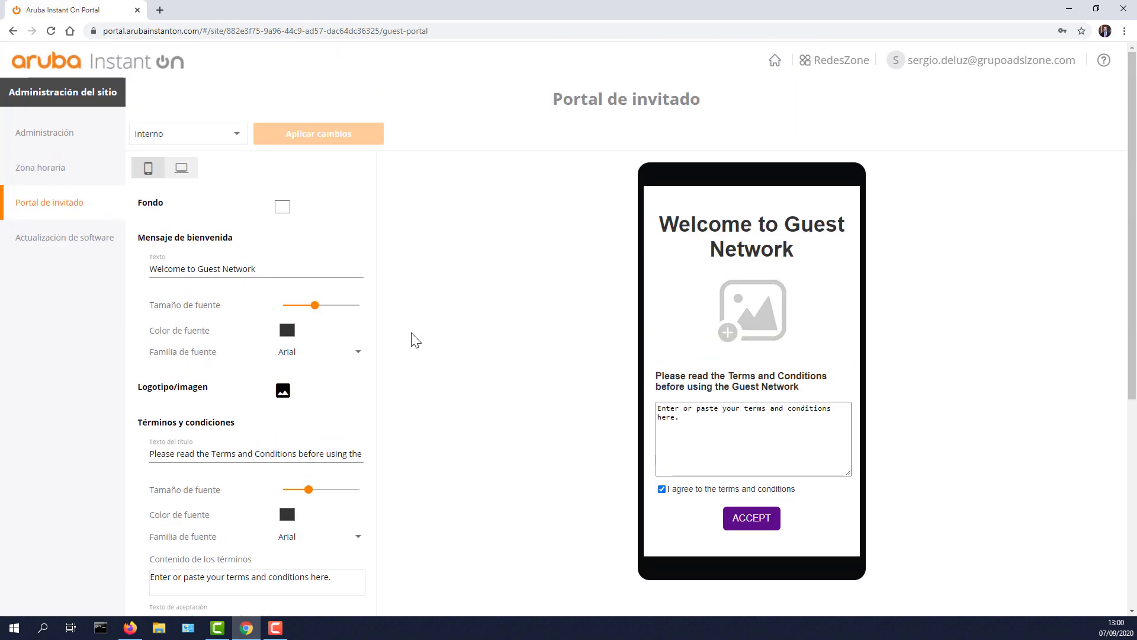
Step: Try the Externo and Facebook Wi-Fi portal types, revert to Interno, then view software update settings
{"action": "left_click", "coordinate": [217, 138]}
{"action": "left_click", "coordinate": [155, 159]}
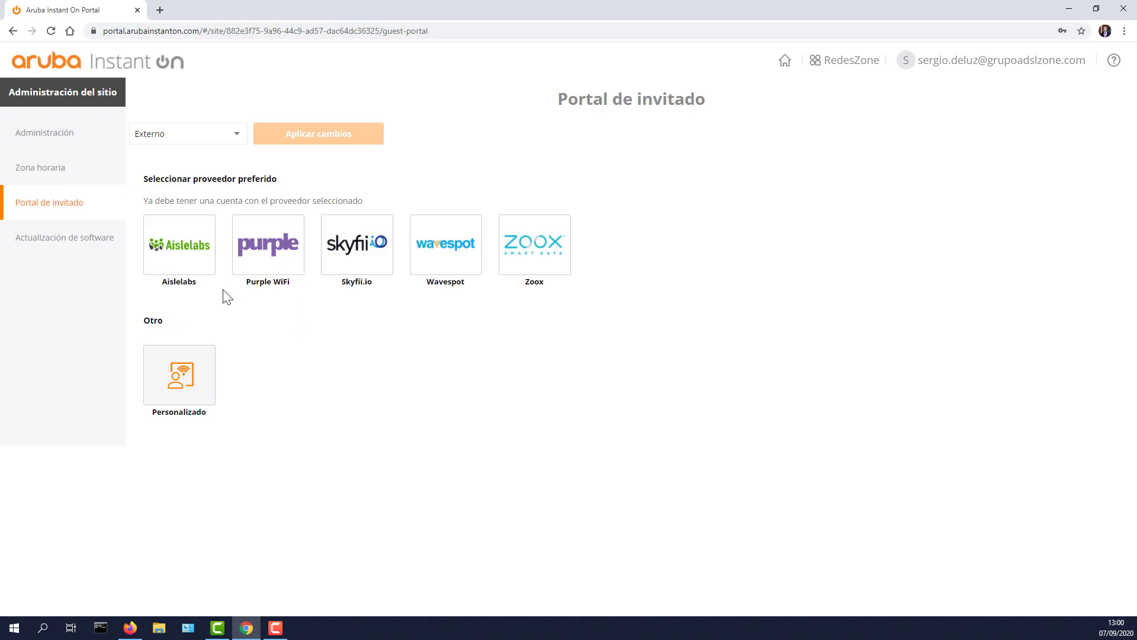
{"action": "left_click", "coordinate": [219, 139]}
{"action": "left_click", "coordinate": [173, 169]}
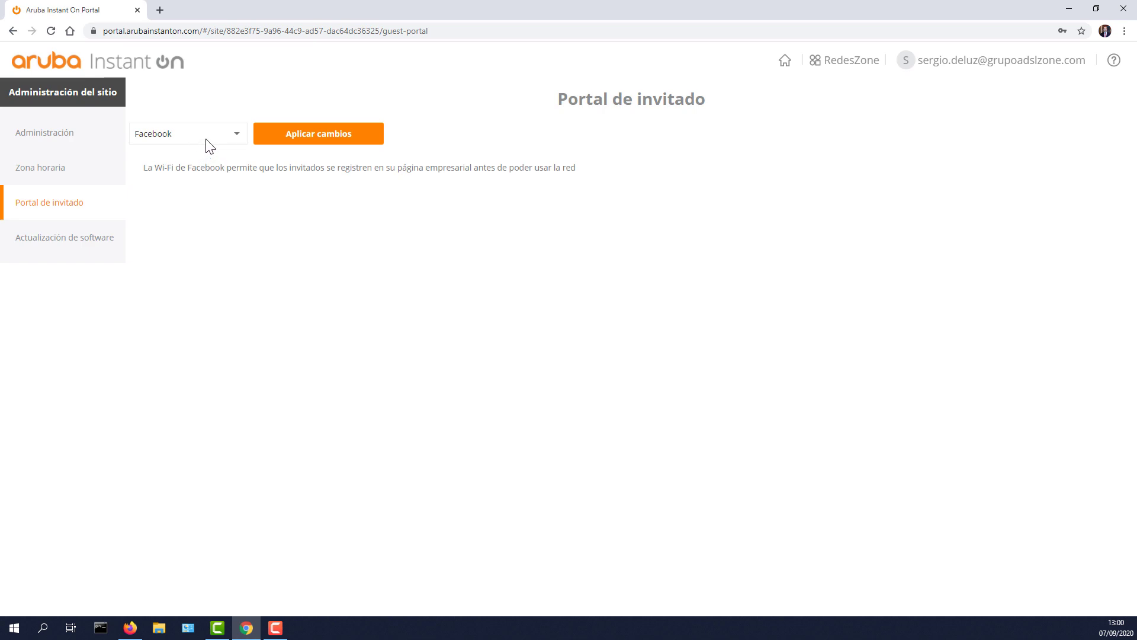
{"action": "left_click", "coordinate": [202, 141]}
{"action": "left_click", "coordinate": [174, 95]}
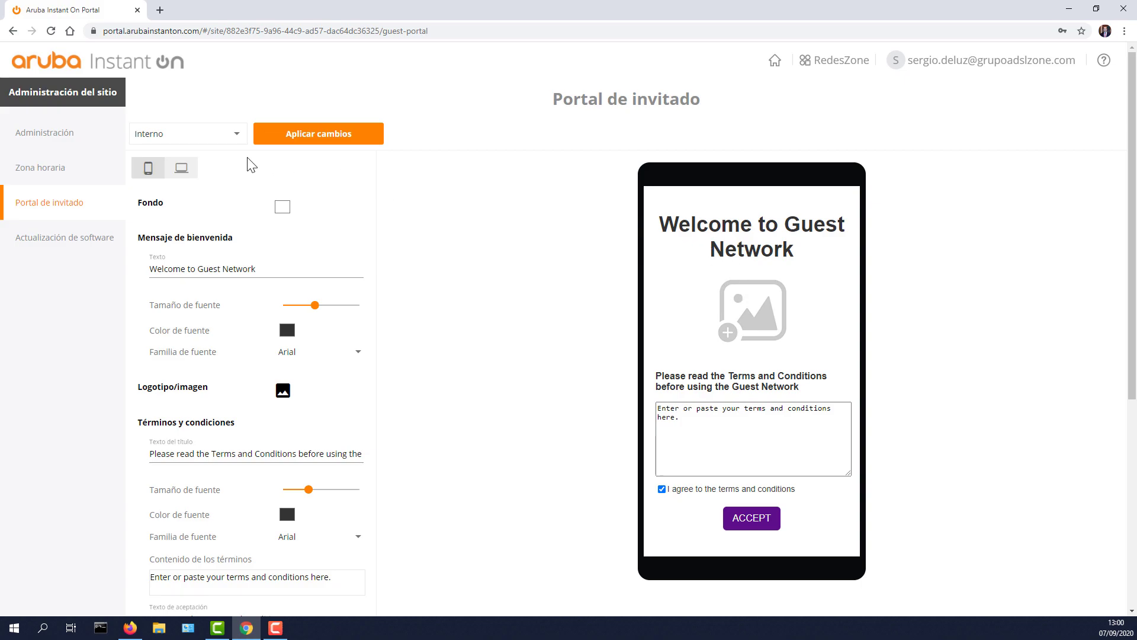
{"action": "left_click", "coordinate": [187, 178]}
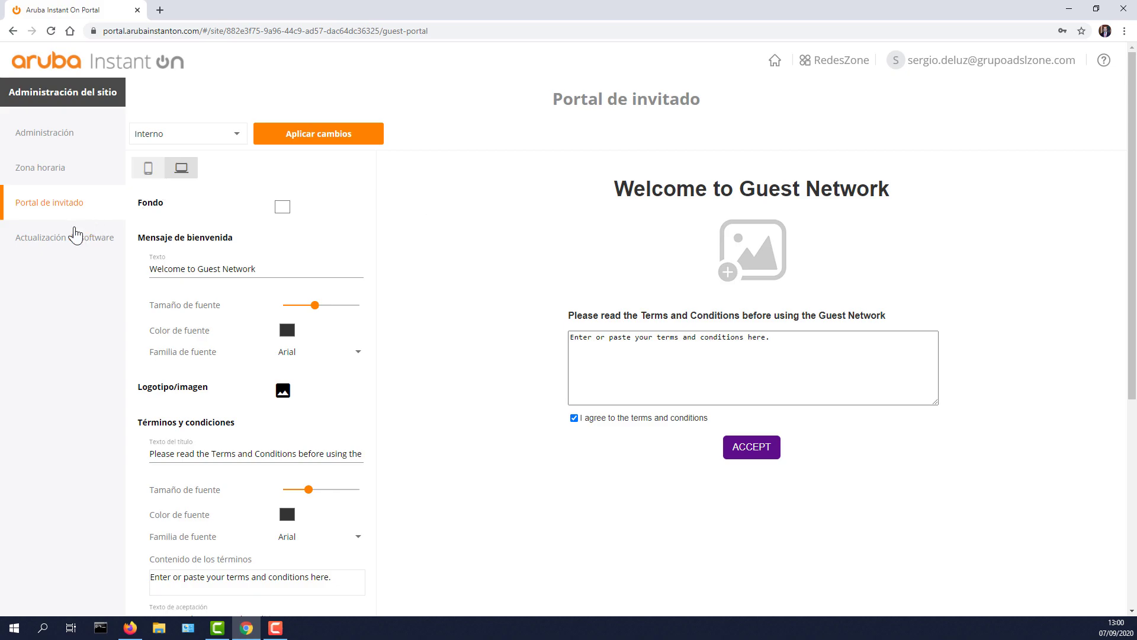
{"action": "left_click", "coordinate": [66, 237]}
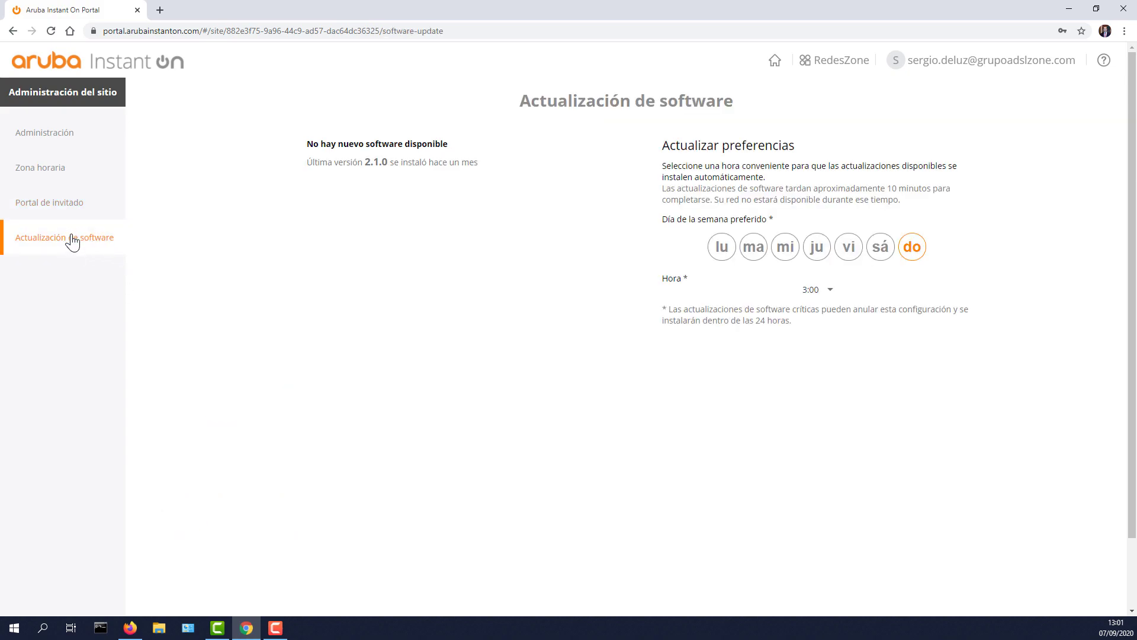
Step: Highlight the installed version 2.1.0 line and the update preferences explanation
{"action": "left_click_drag", "start_coordinate": [308, 162], "coordinate": [490, 161]}
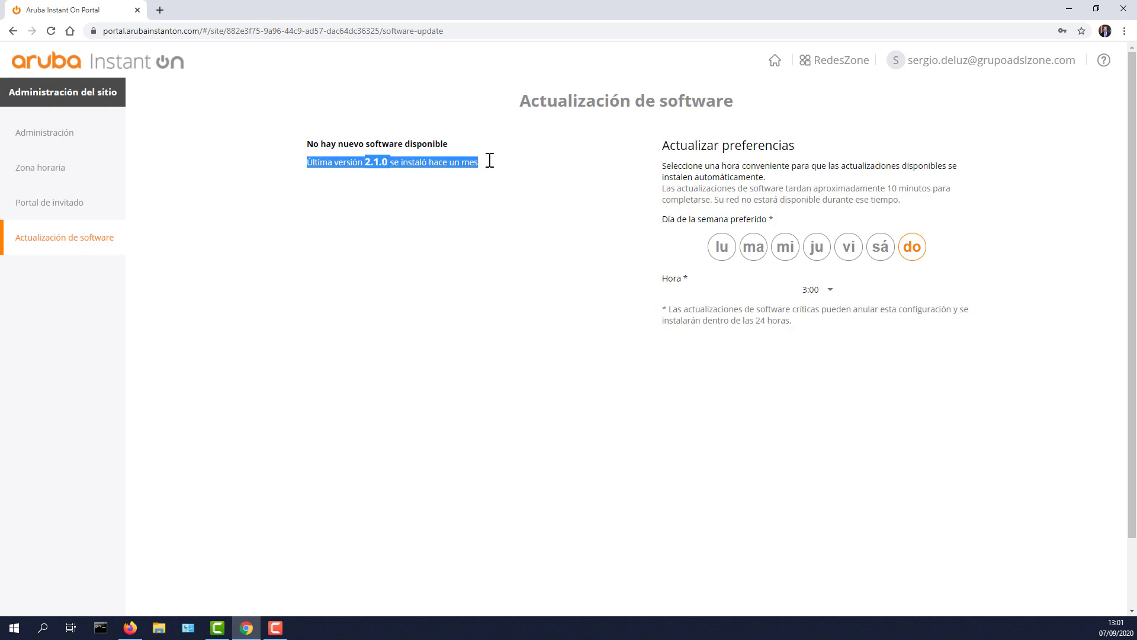
{"action": "left_click_drag", "start_coordinate": [687, 176], "coordinate": [825, 199]}
{"action": "left_click", "coordinate": [812, 202]}
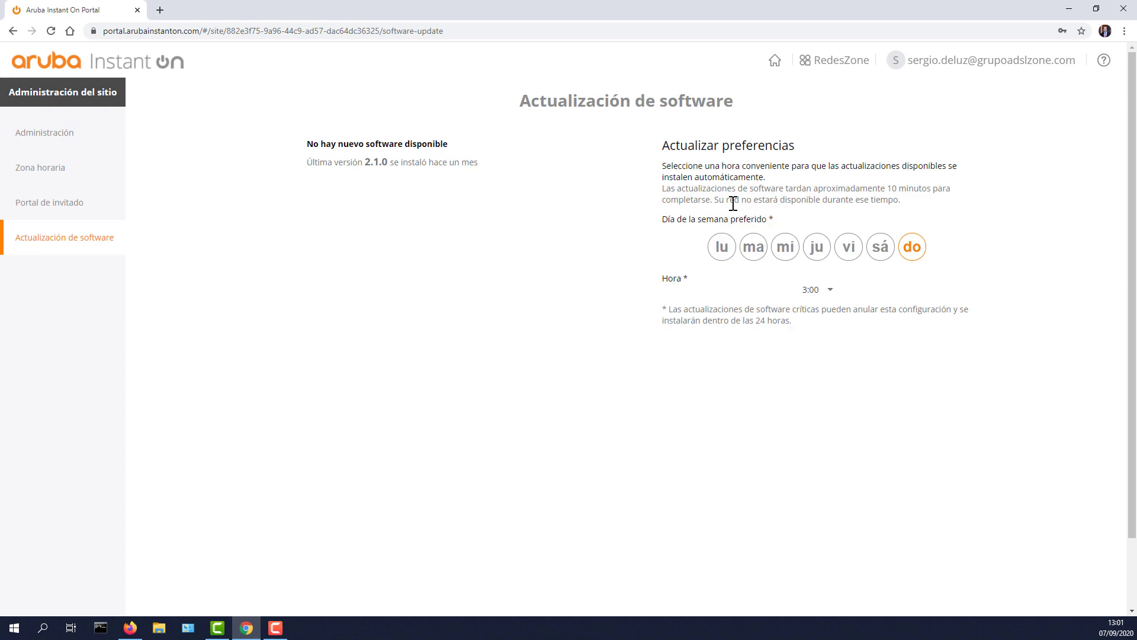
Step: From site administration, choose RedesZone > Agregar nuevos dispositivos
{"action": "left_click", "coordinate": [58, 136]}
{"action": "left_click", "coordinate": [818, 69]}
{"action": "left_click", "coordinate": [811, 116]}
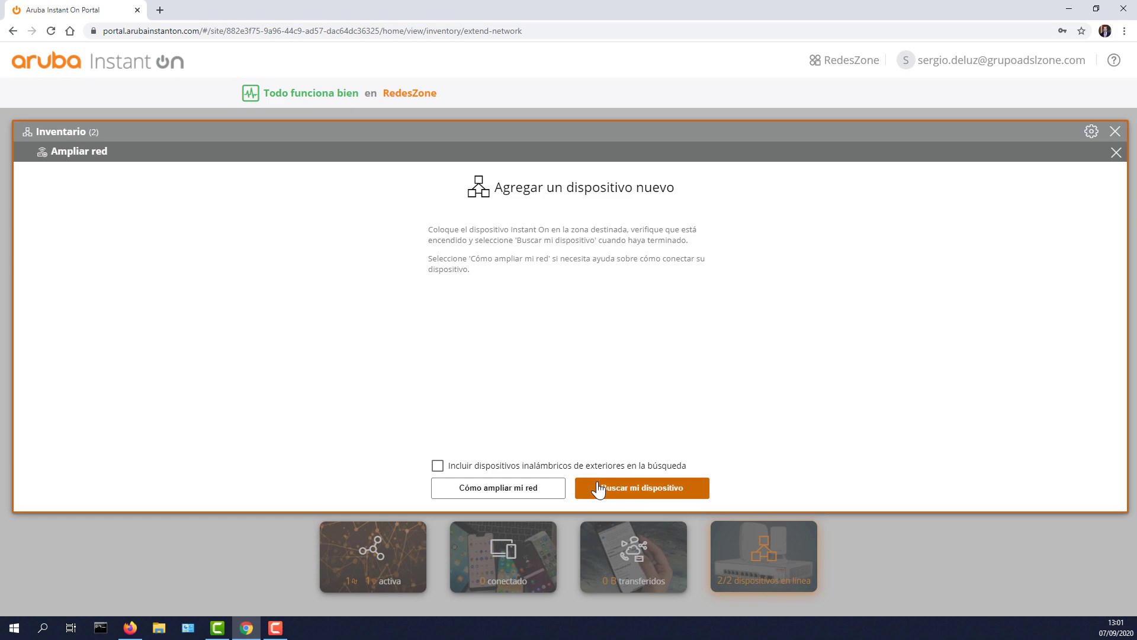
Step: View the Cómo ampliar mi red help, close the Inventario panels, and launch Configurar un nuevo sitio
{"action": "left_click", "coordinate": [482, 491]}
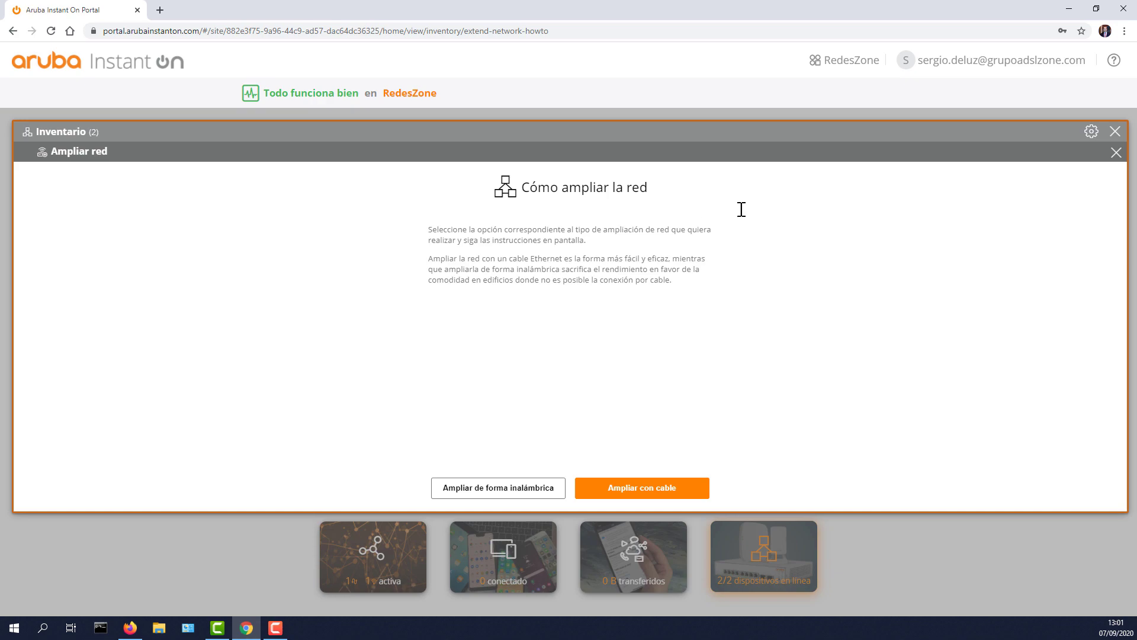
{"action": "left_click", "coordinate": [1116, 153]}
{"action": "left_click", "coordinate": [1115, 131]}
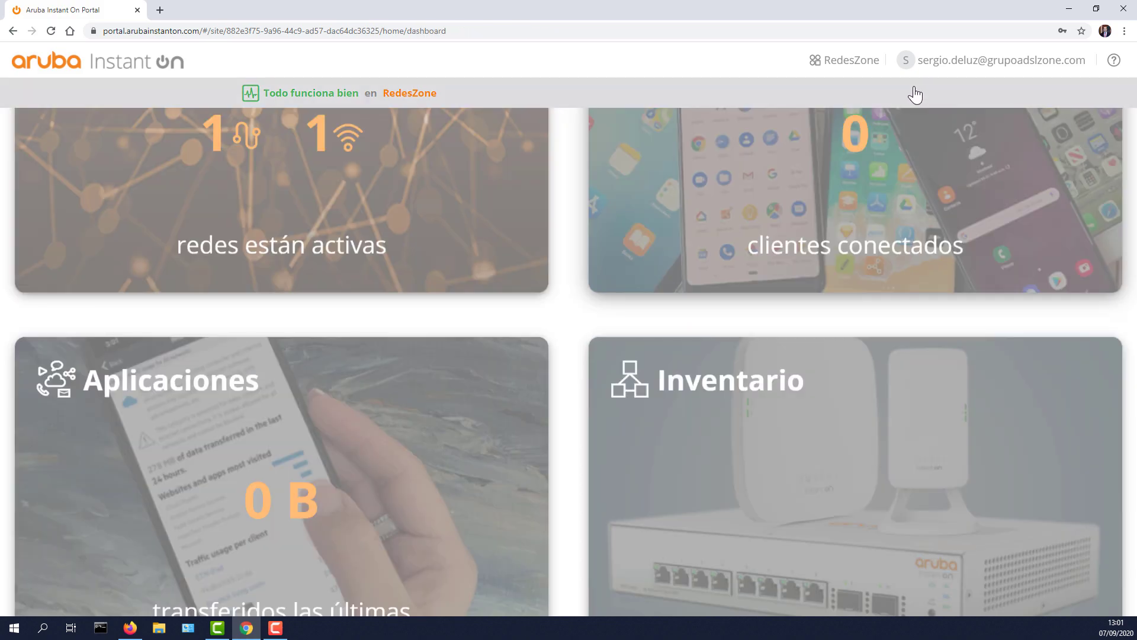
{"action": "left_click", "coordinate": [853, 63]}
{"action": "left_click", "coordinate": [806, 148]}
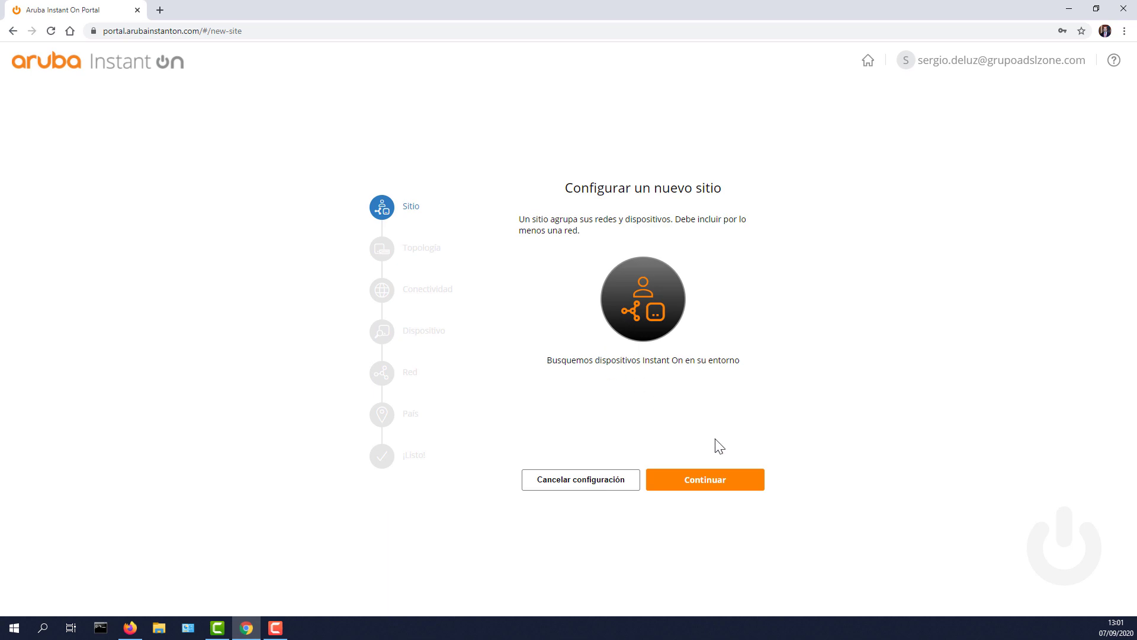
Step: Advance the wizard with access point and switch topology, connected behind an existing gateway
{"action": "left_click", "coordinate": [708, 495]}
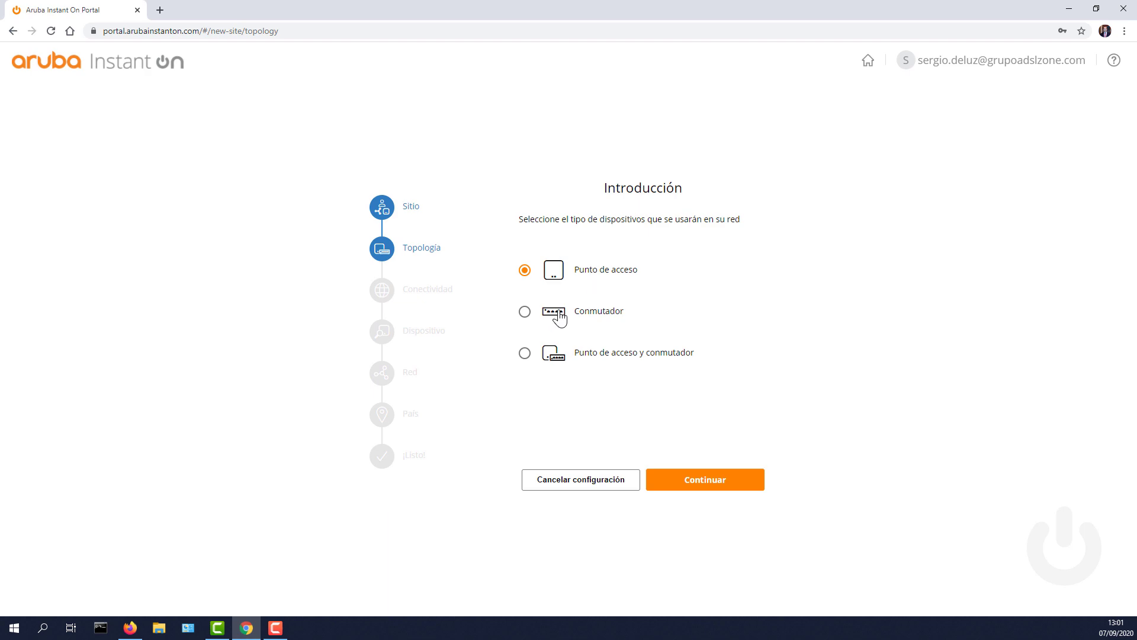
{"action": "left_click", "coordinate": [595, 357]}
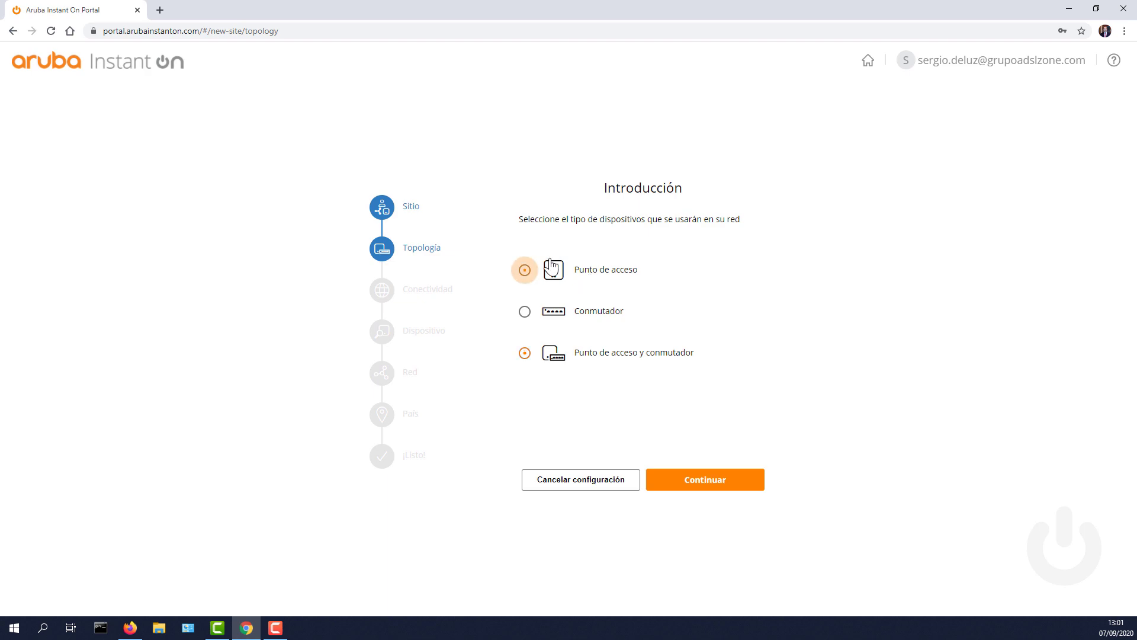
{"action": "left_click", "coordinate": [707, 487]}
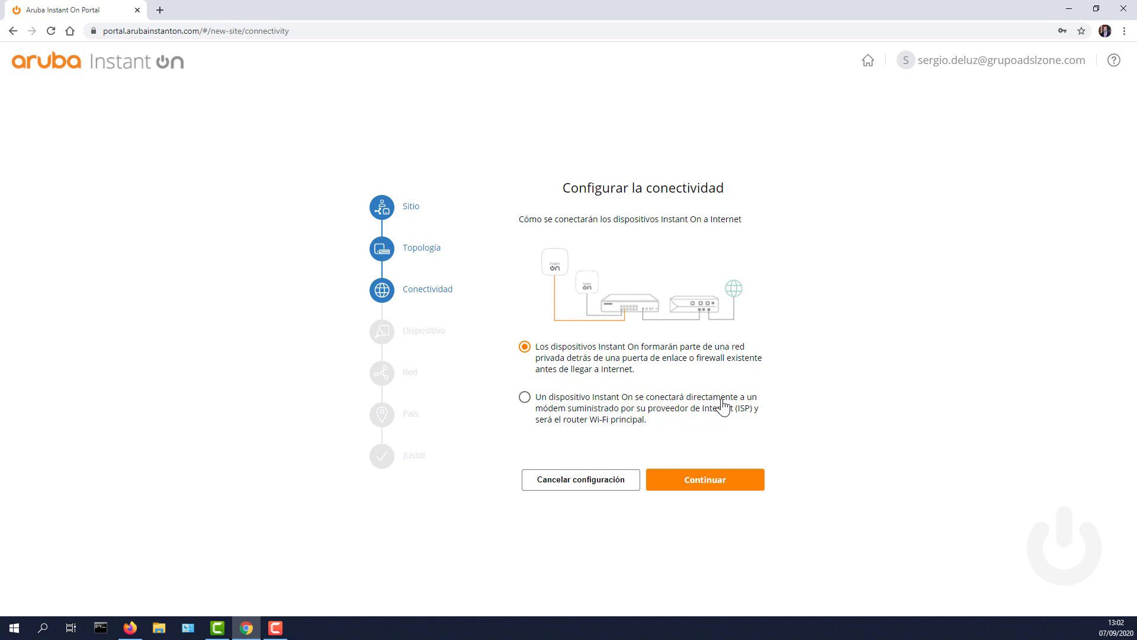
{"action": "left_click", "coordinate": [524, 397]}
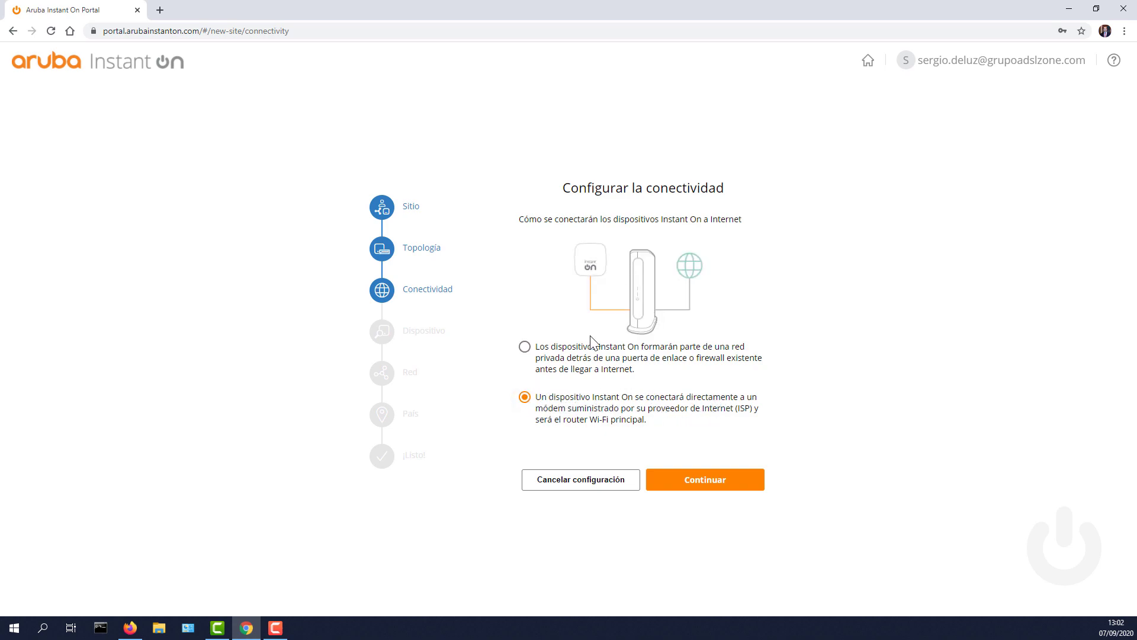
{"action": "left_click", "coordinate": [525, 347]}
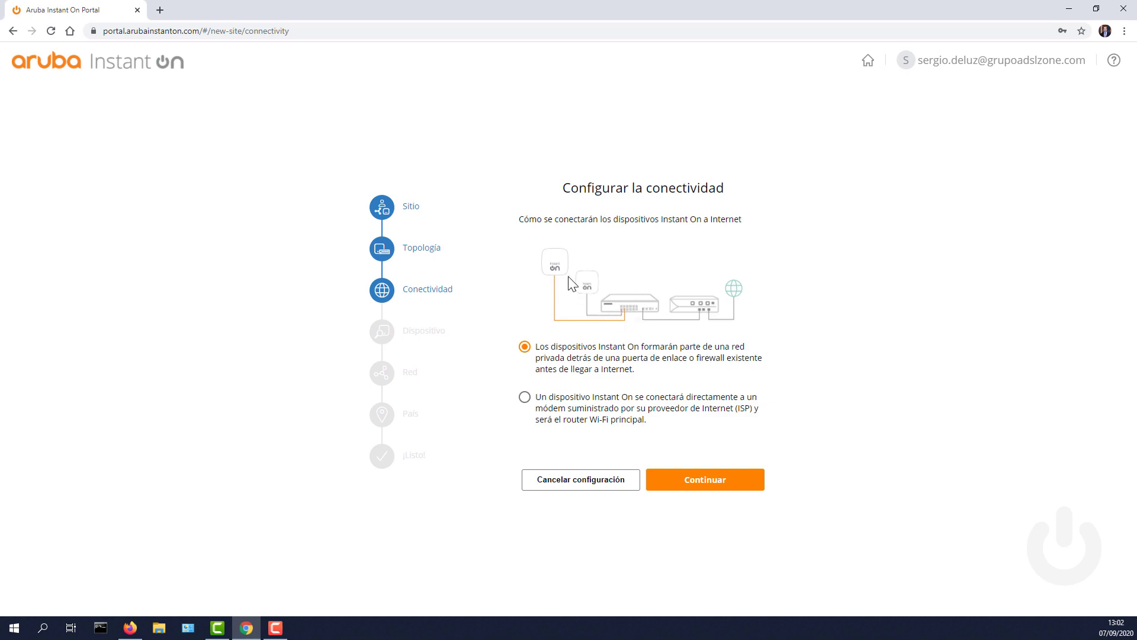
{"action": "left_click", "coordinate": [694, 483]}
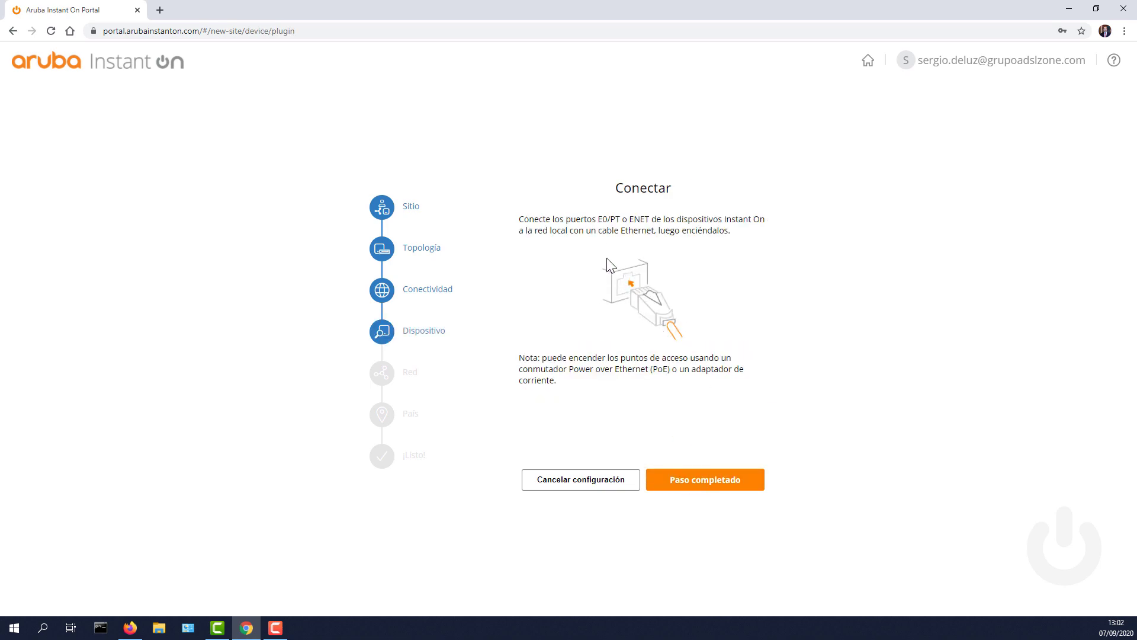
Step: Confirm the devices are cabled and powered, pass the standby step, then cancel setup
{"action": "left_click", "coordinate": [699, 487]}
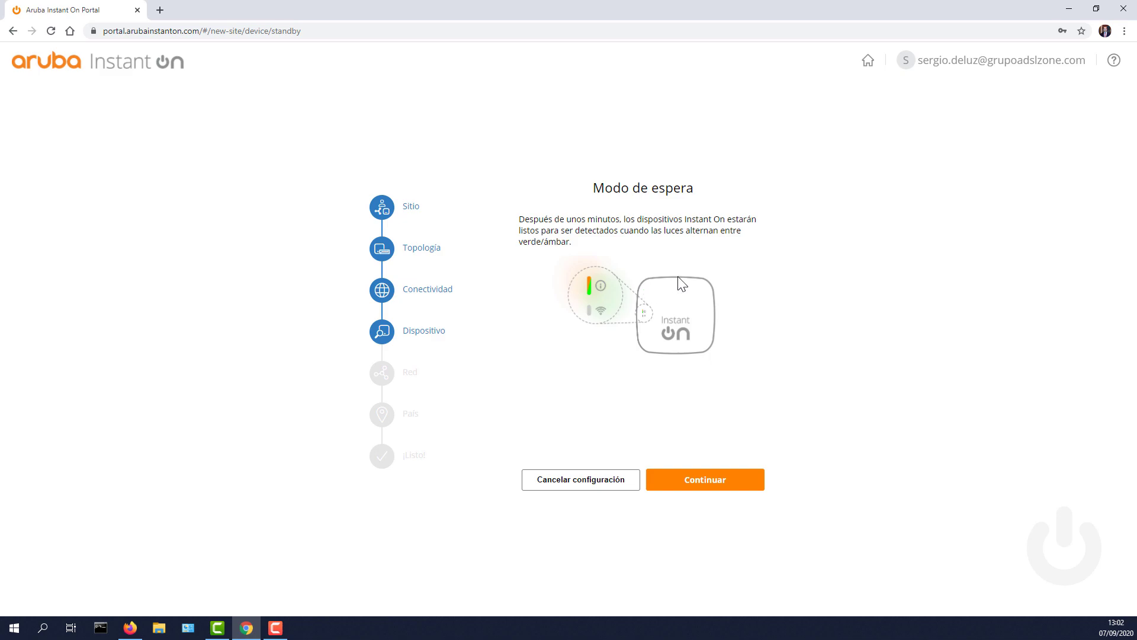
{"action": "left_click", "coordinate": [711, 486]}
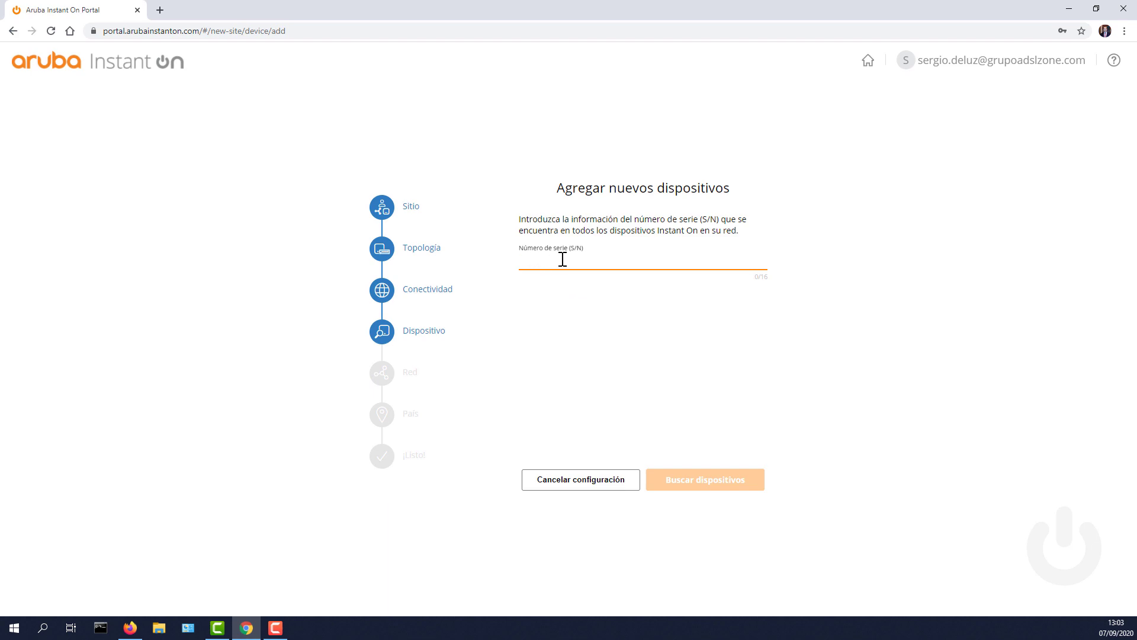
{"action": "left_click", "coordinate": [585, 487]}
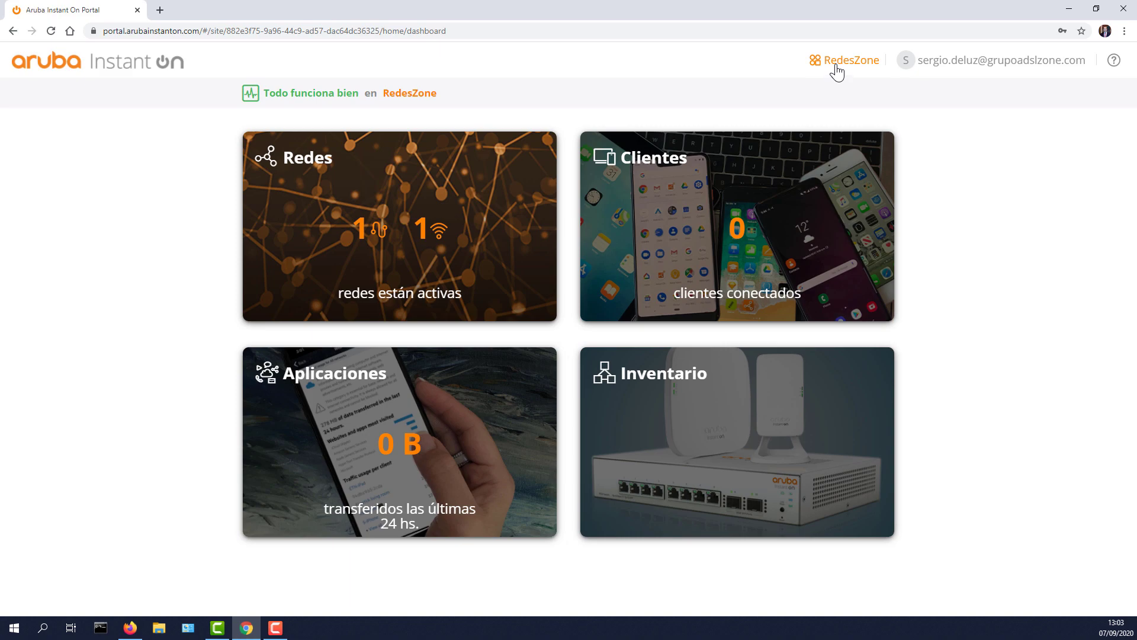
{"action": "left_click", "coordinate": [942, 62]}
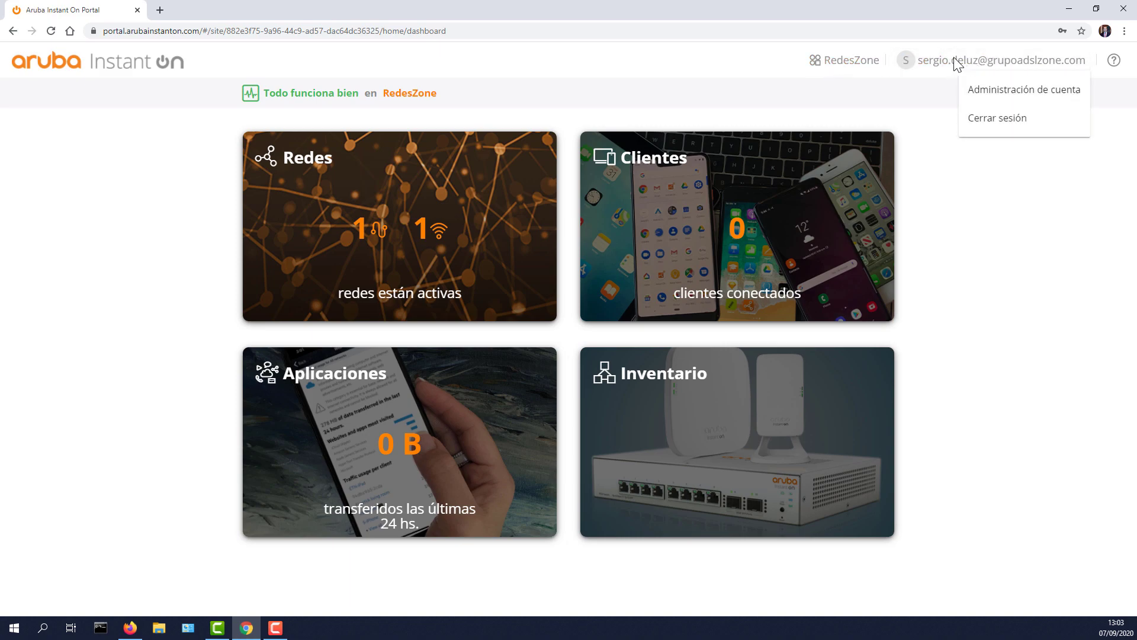
{"action": "left_click", "coordinate": [1008, 92]}
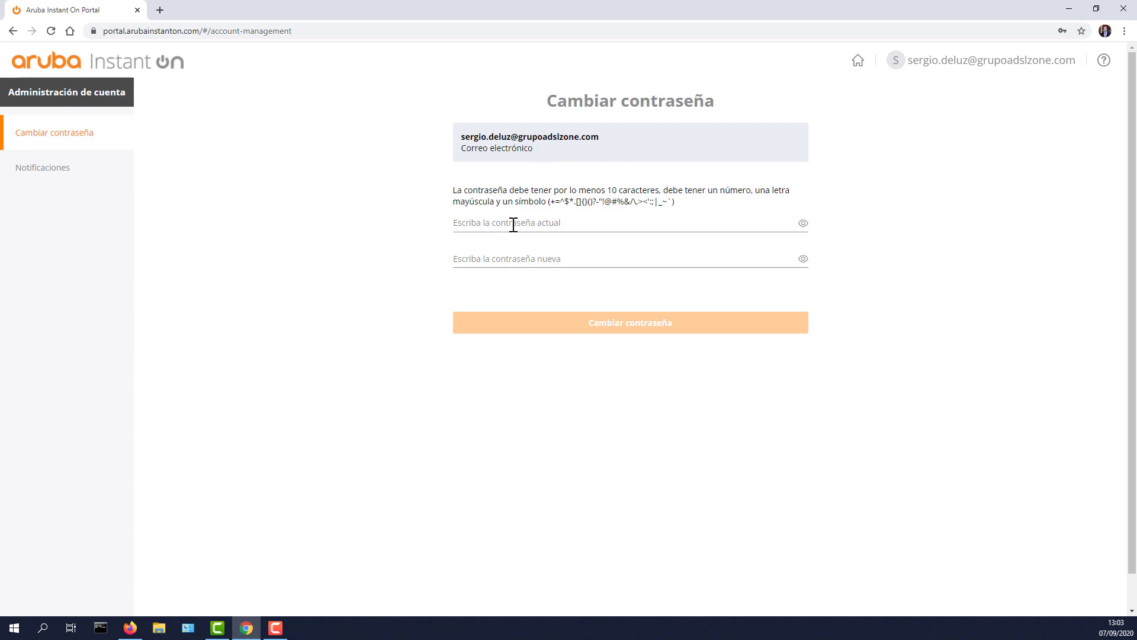
{"action": "left_click", "coordinate": [14, 173]}
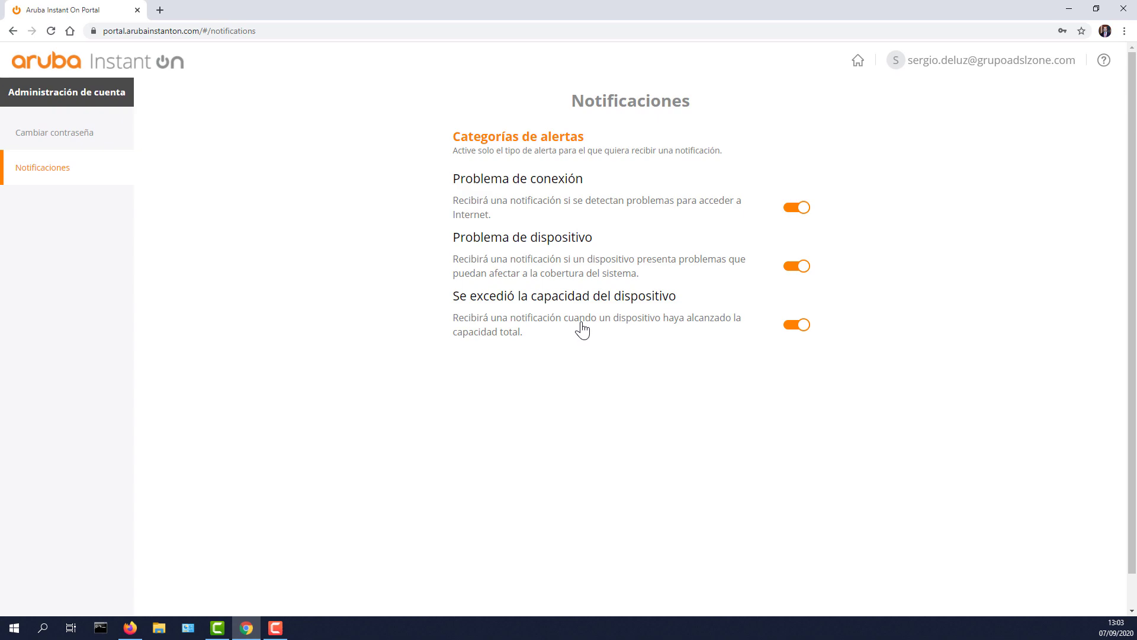
{"action": "left_click", "coordinate": [1103, 64]}
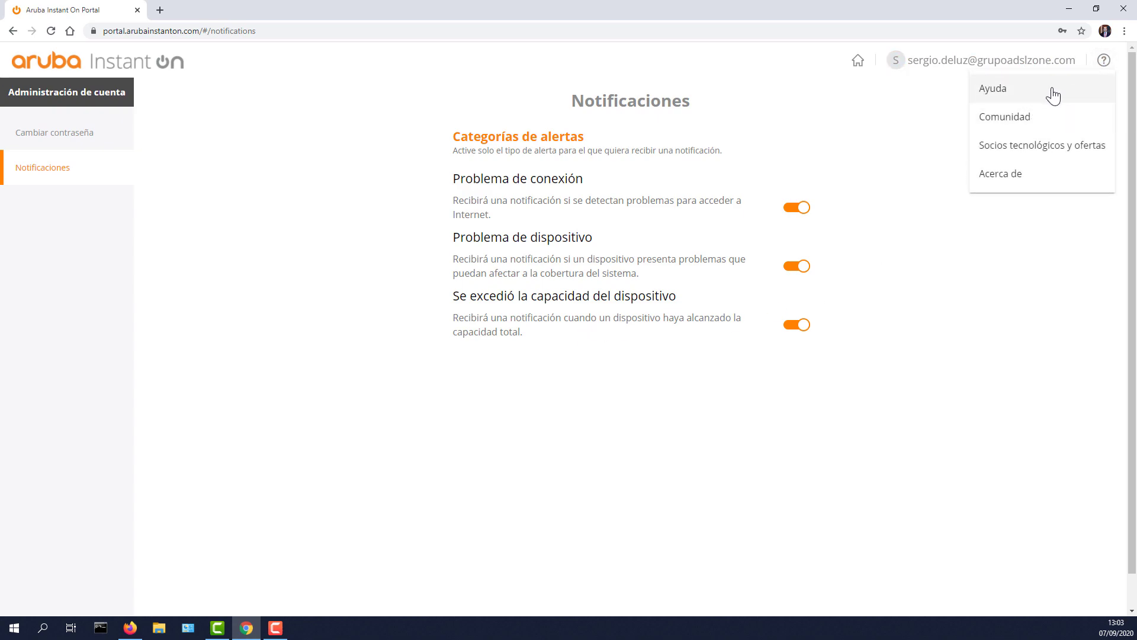
{"action": "left_click", "coordinate": [1029, 187]}
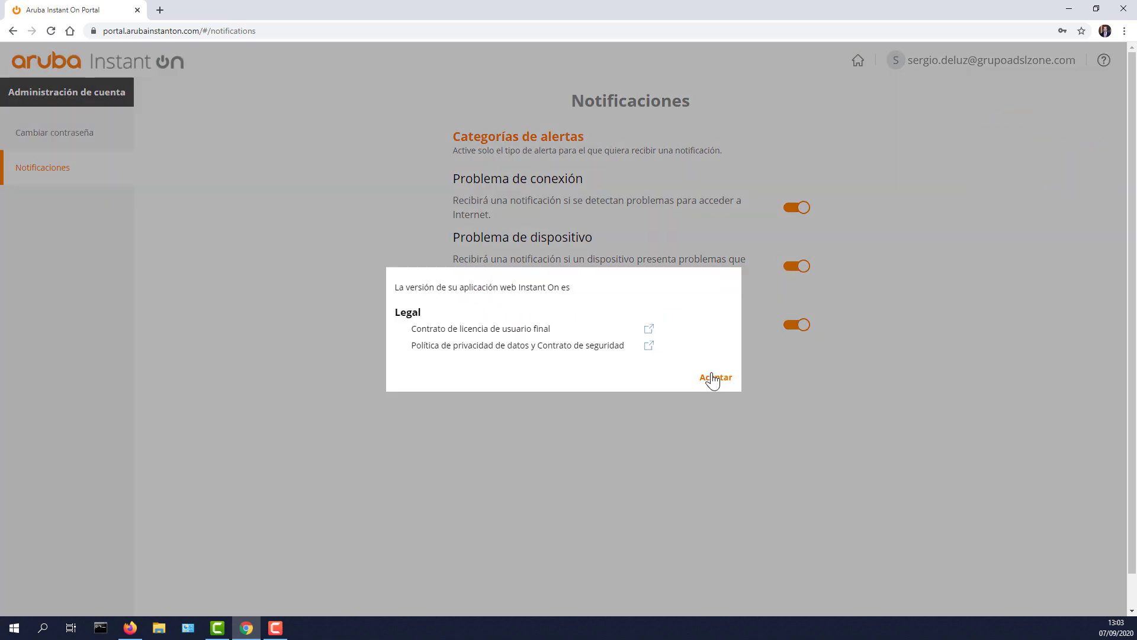
{"action": "left_click", "coordinate": [714, 378]}
{"action": "left_click", "coordinate": [859, 61]}
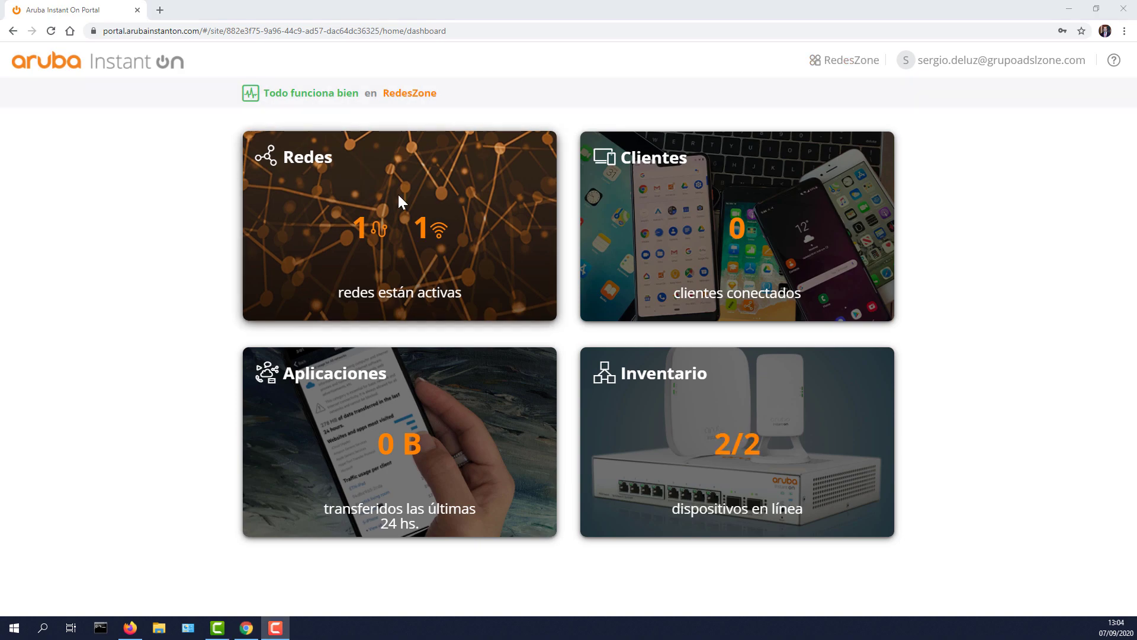
Step: Open the Redes list and expand the default RedesZone network's details
{"action": "left_click", "coordinate": [364, 216]}
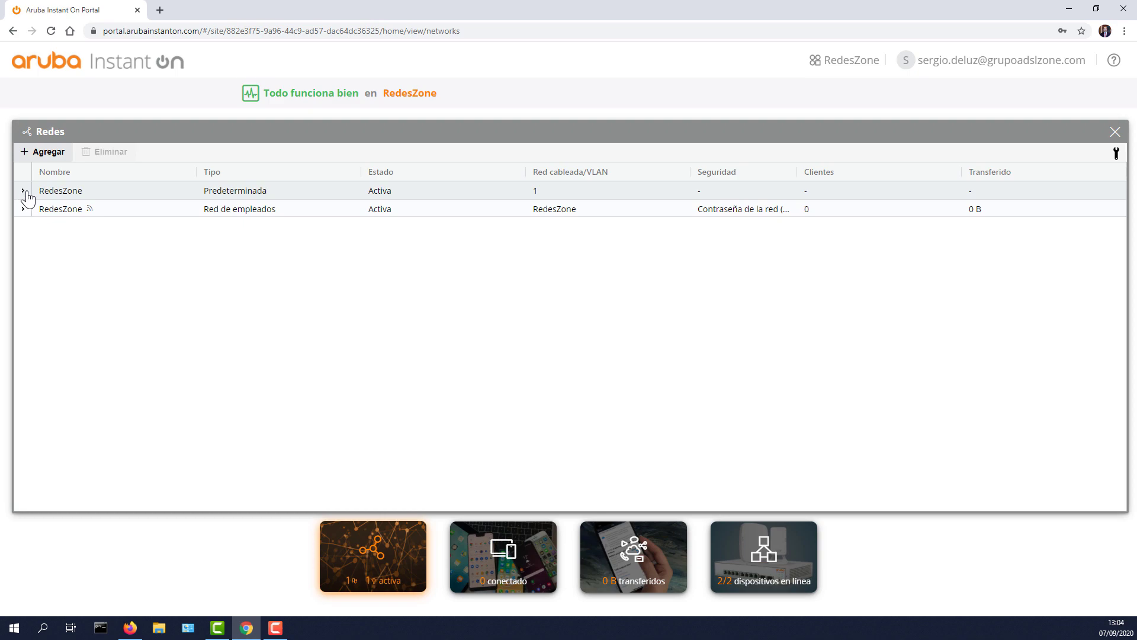
{"action": "left_click", "coordinate": [24, 193]}
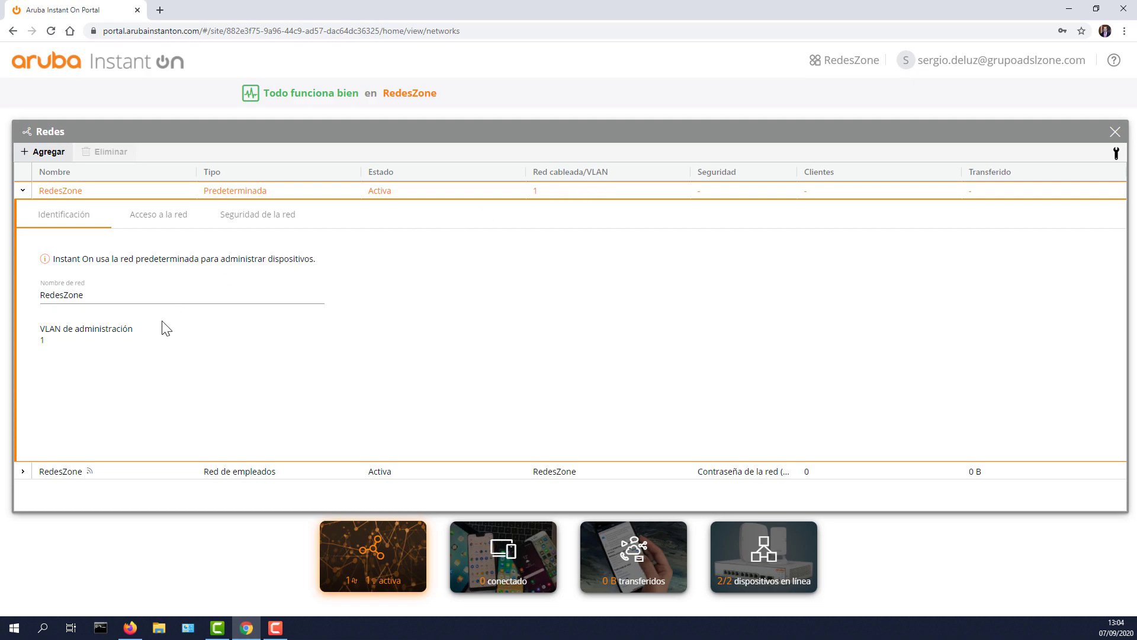
{"action": "left_click", "coordinate": [79, 292]}
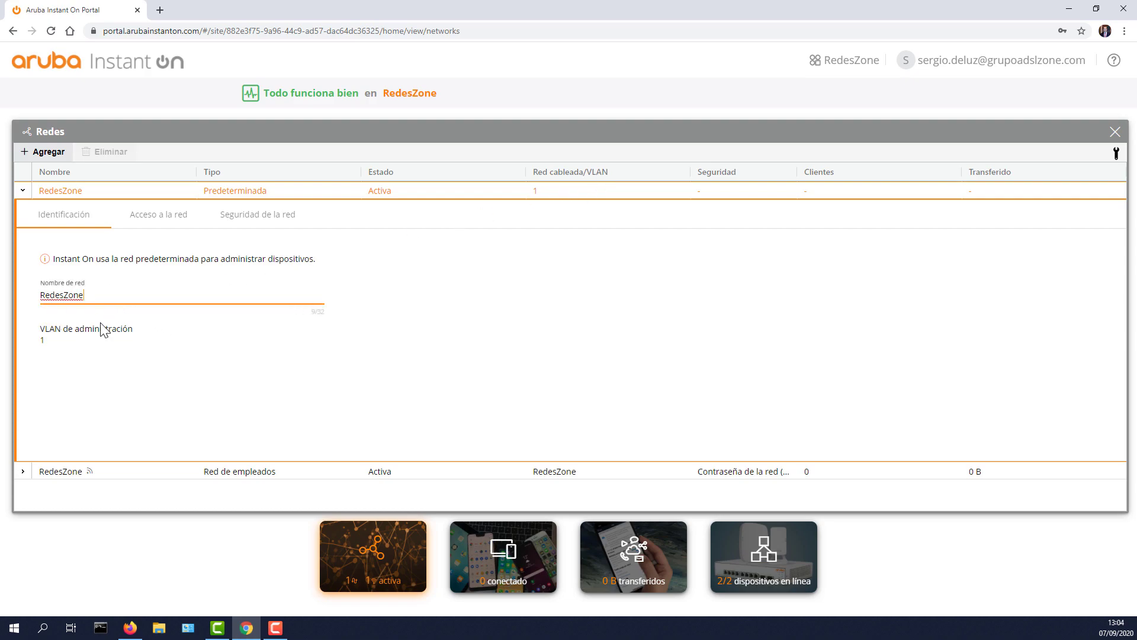
Step: Try restricted access with an allowed IP, discard it, and view the Seguridad de la red tab
{"action": "left_click", "coordinate": [162, 216]}
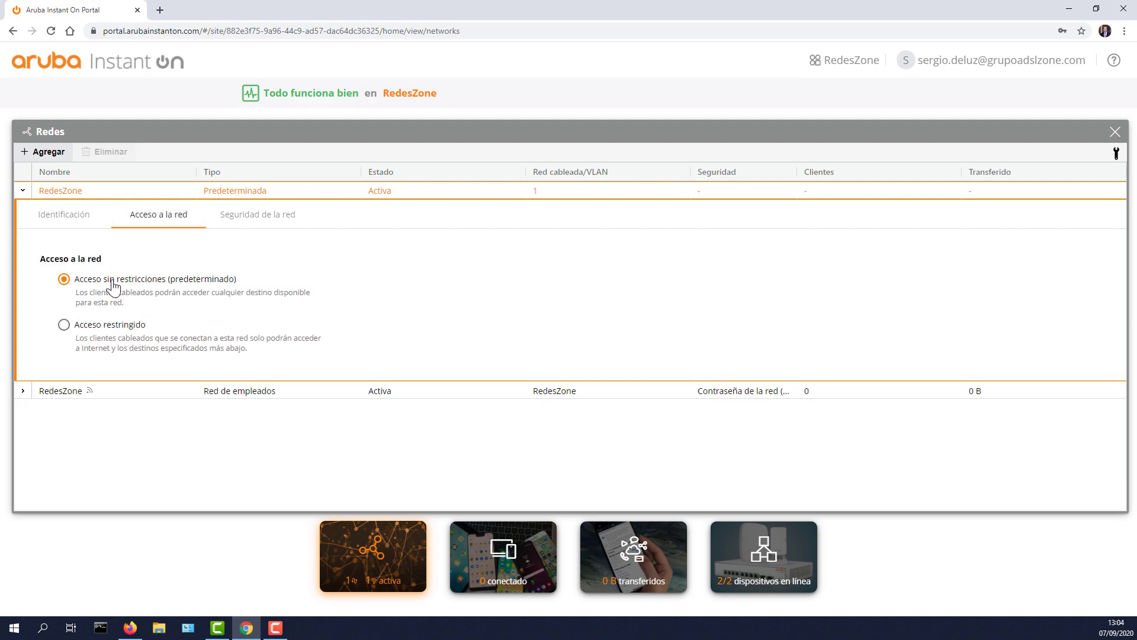
{"action": "left_click", "coordinate": [74, 329]}
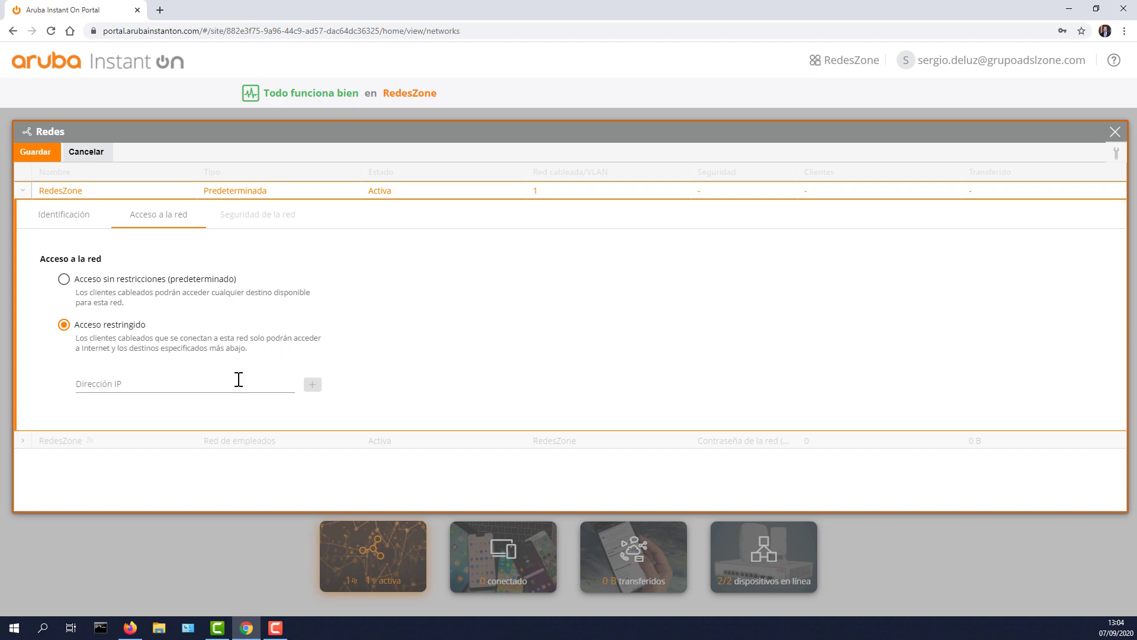
{"action": "left_click", "coordinate": [137, 382]}
{"action": "left_click", "coordinate": [134, 280]}
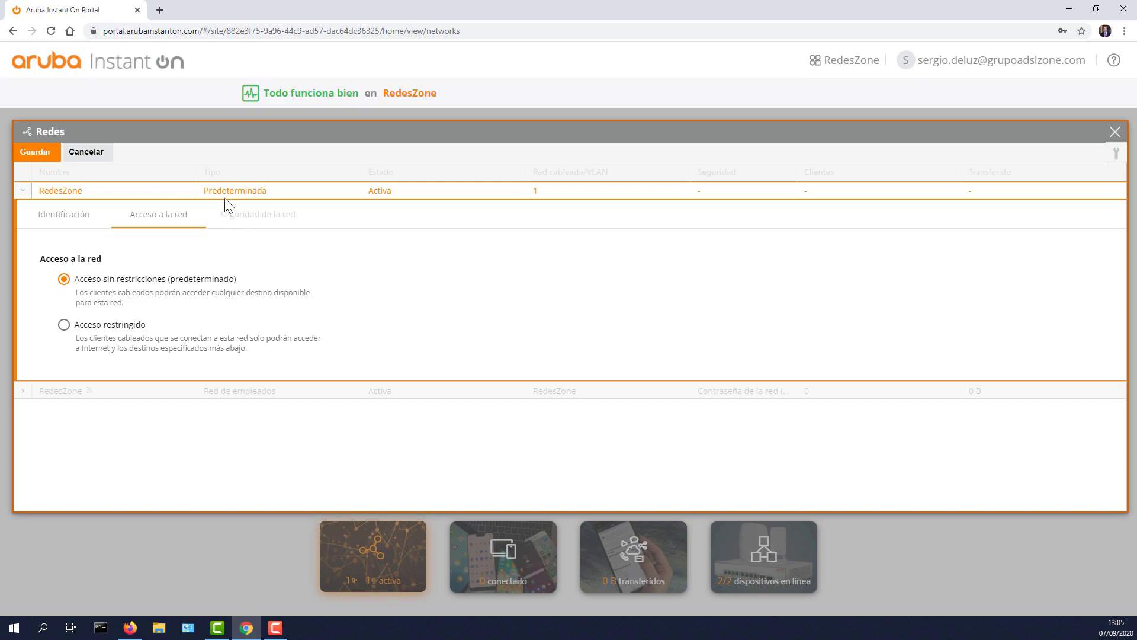
{"action": "left_click", "coordinate": [87, 153]}
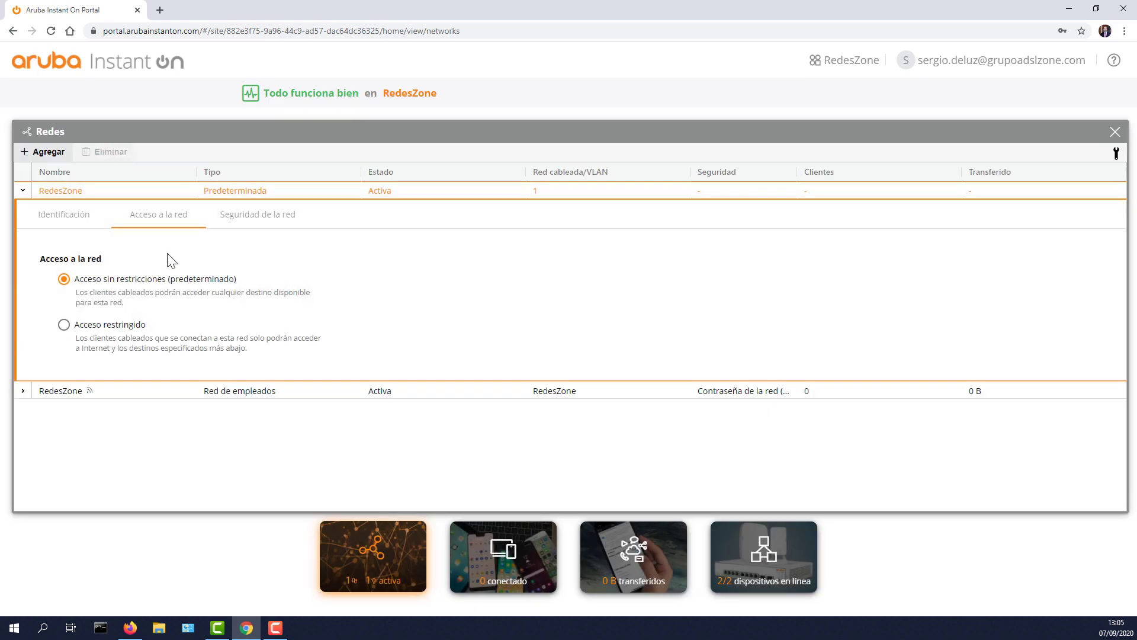
{"action": "left_click", "coordinate": [261, 228]}
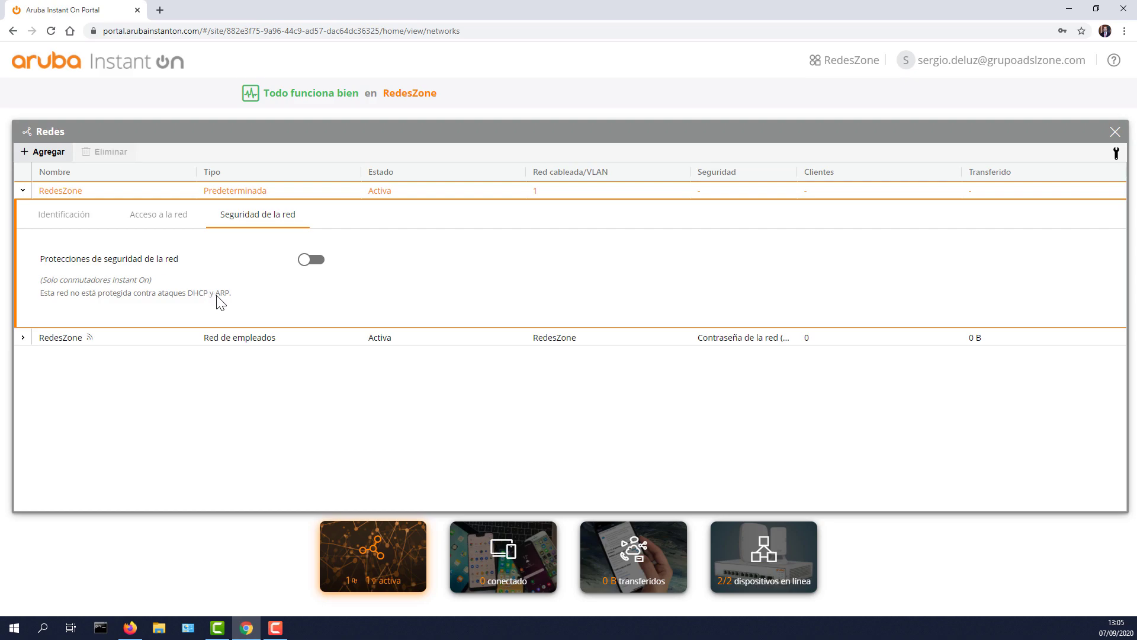
{"action": "double_click", "coordinate": [224, 294]}
Step: Switch on DHCP and ARP protections, decline the warning, discard the change, and collapse the row
{"action": "left_click", "coordinate": [314, 260]}
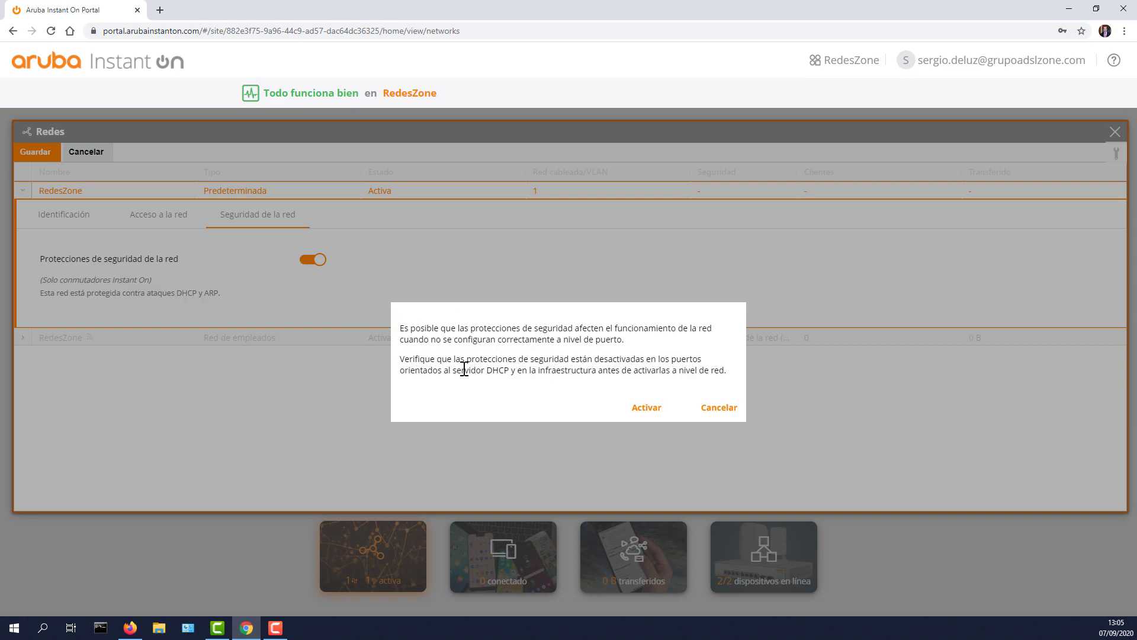
{"action": "left_click_drag", "start_coordinate": [583, 327], "coordinate": [659, 344]}
{"action": "left_click", "coordinate": [660, 345]}
{"action": "left_click_drag", "start_coordinate": [495, 339], "coordinate": [627, 342]}
{"action": "left_click", "coordinate": [626, 356]}
{"action": "left_click_drag", "start_coordinate": [449, 360], "coordinate": [723, 375]}
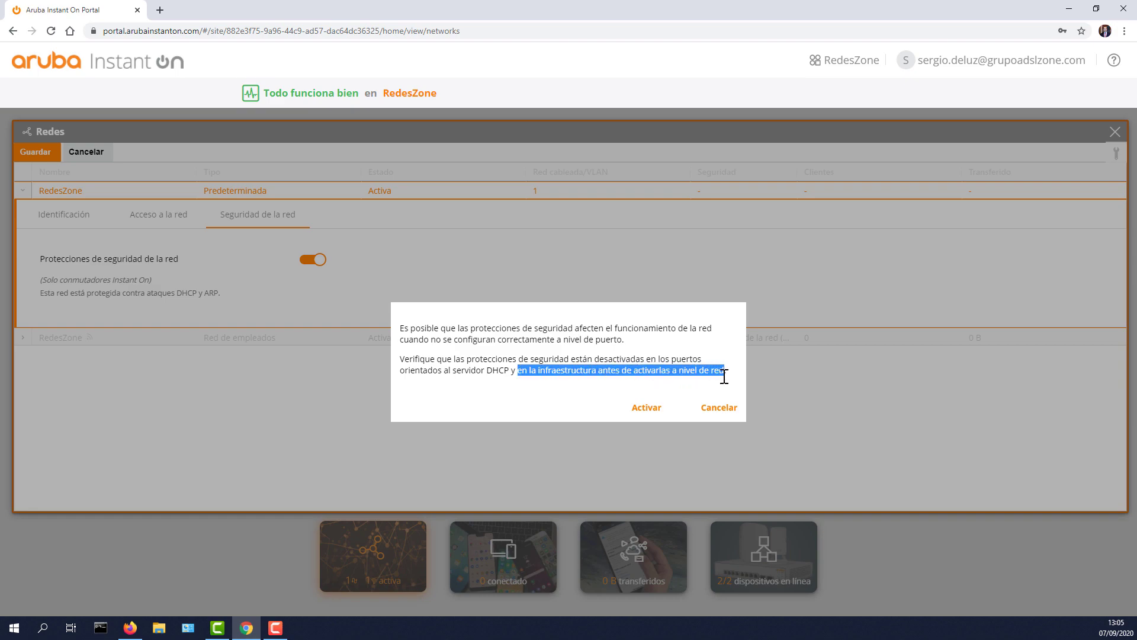
{"action": "left_click", "coordinate": [693, 392]}
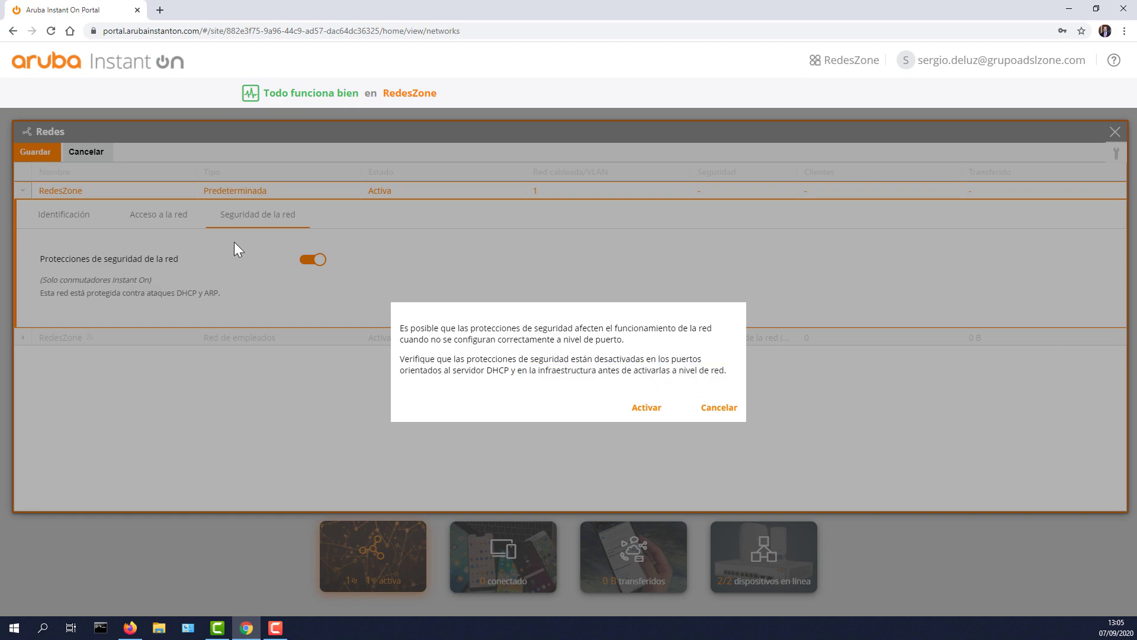
{"action": "left_click", "coordinate": [723, 410]}
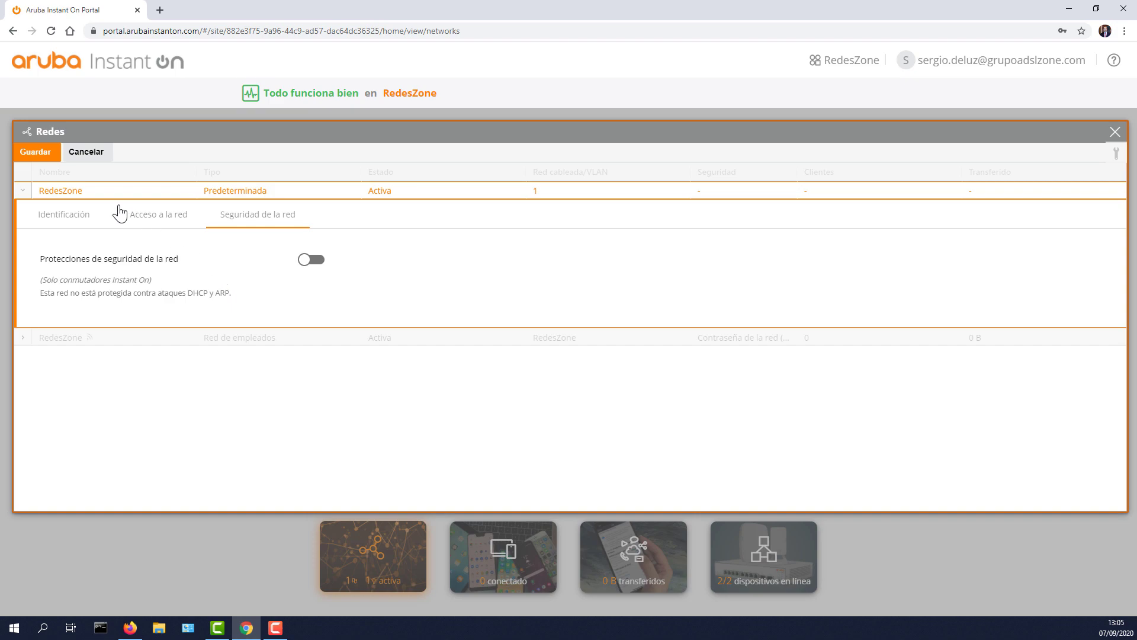
{"action": "left_click", "coordinate": [95, 156]}
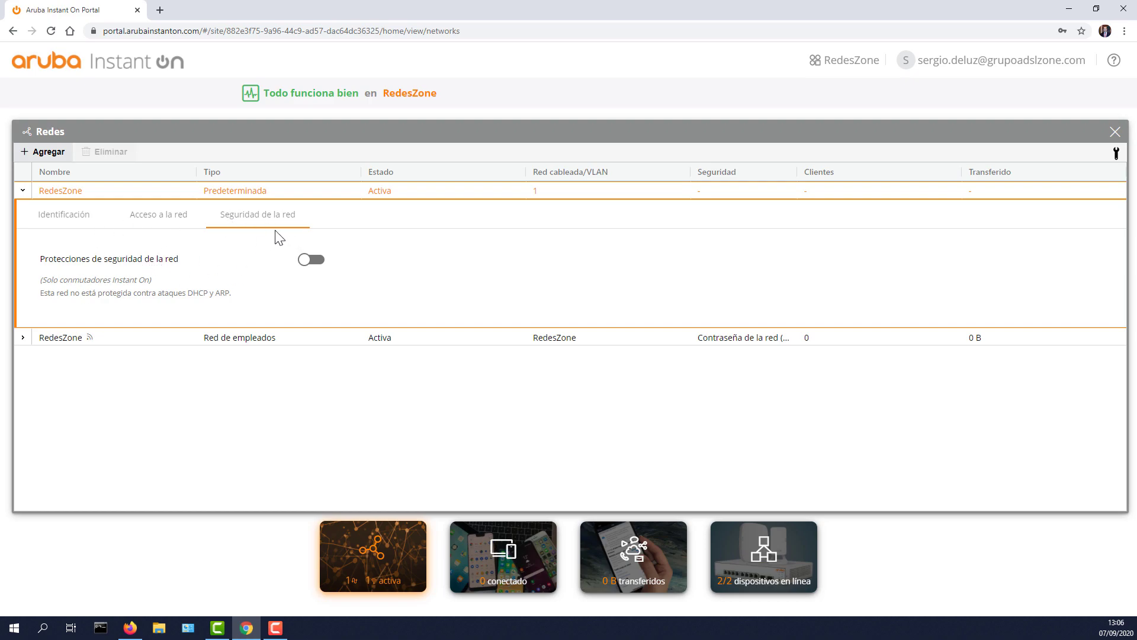
{"action": "left_click", "coordinate": [23, 194]}
Step: Expand the employee Wi-Fi network and toggle WPA2 + WPA3 Personal off and back on
{"action": "left_click", "coordinate": [24, 210]}
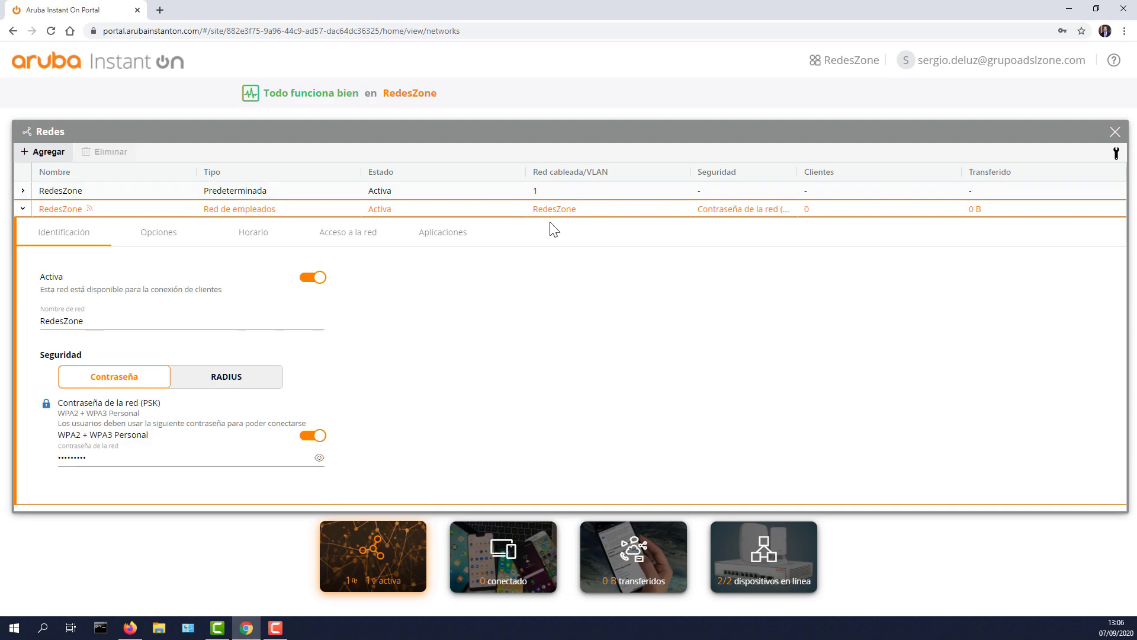
{"action": "left_click", "coordinate": [87, 319]}
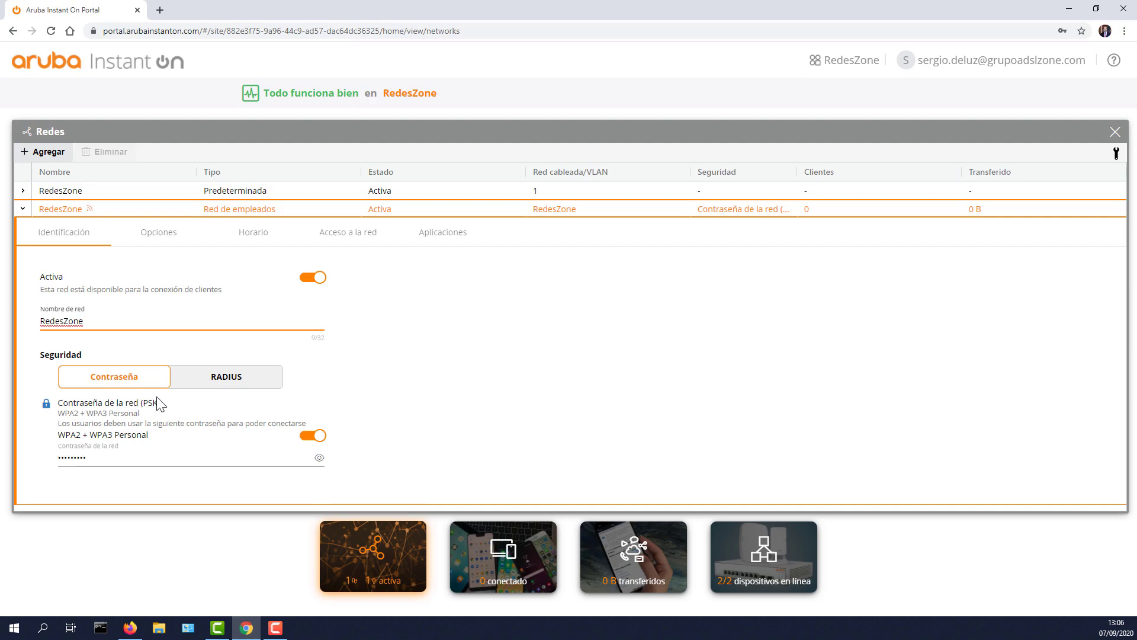
{"action": "left_click", "coordinate": [314, 436]}
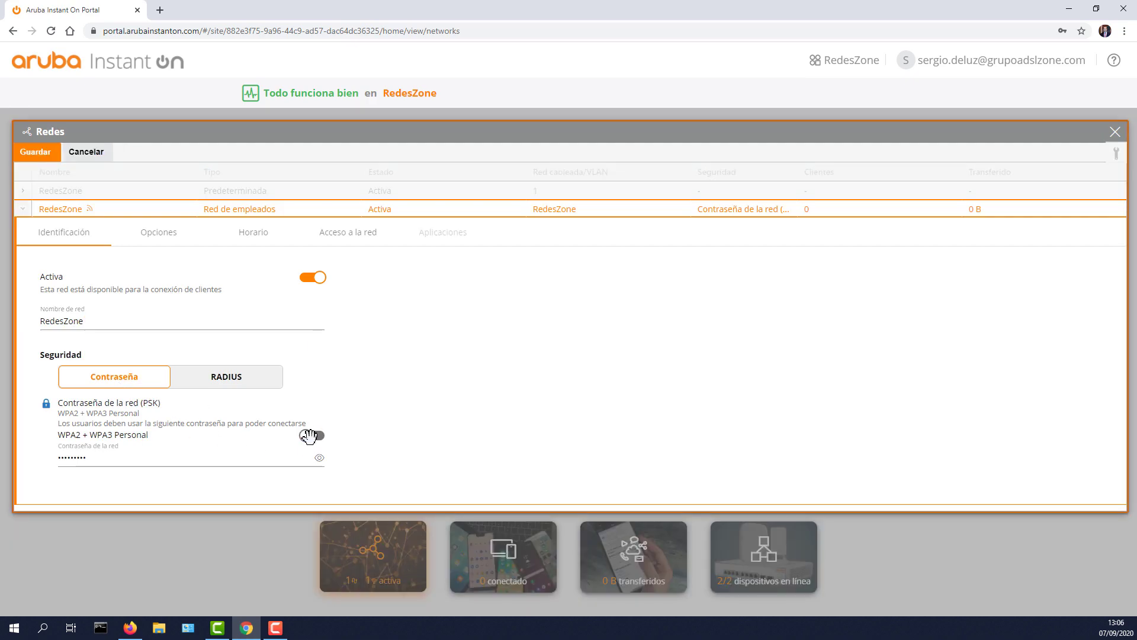
{"action": "left_click", "coordinate": [314, 435]}
Step: Switch the employee network to RADIUS, add then remove a secondary RADIUS server, and open Opciones
{"action": "left_click", "coordinate": [224, 385]}
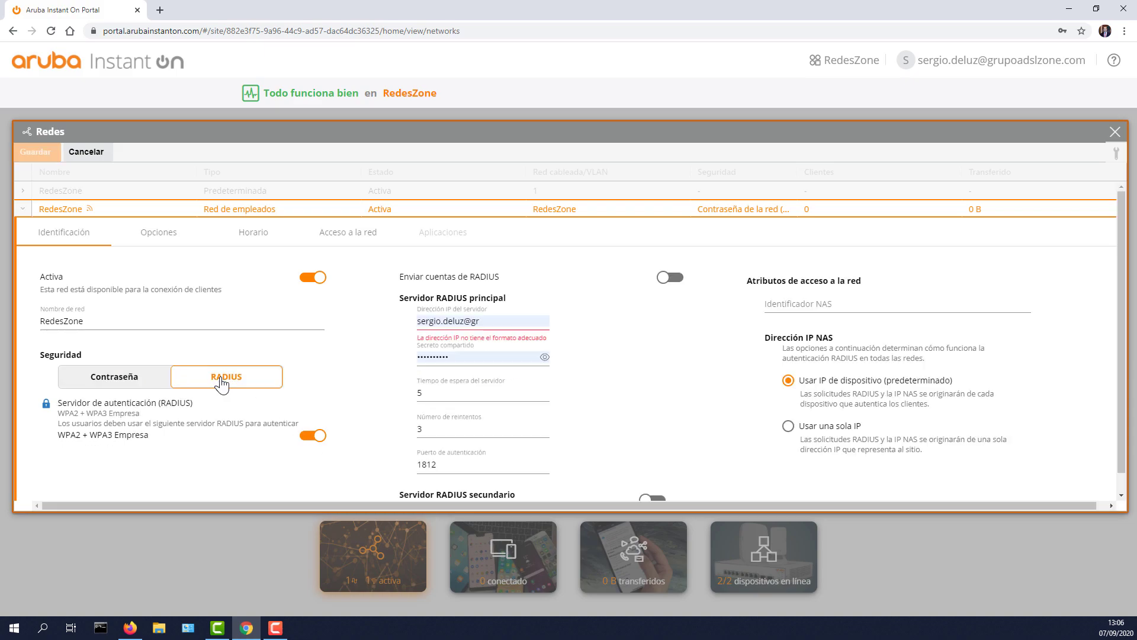
{"action": "scroll", "coordinate": [332, 382], "scroll_direction": "down", "scroll_amount": 1}
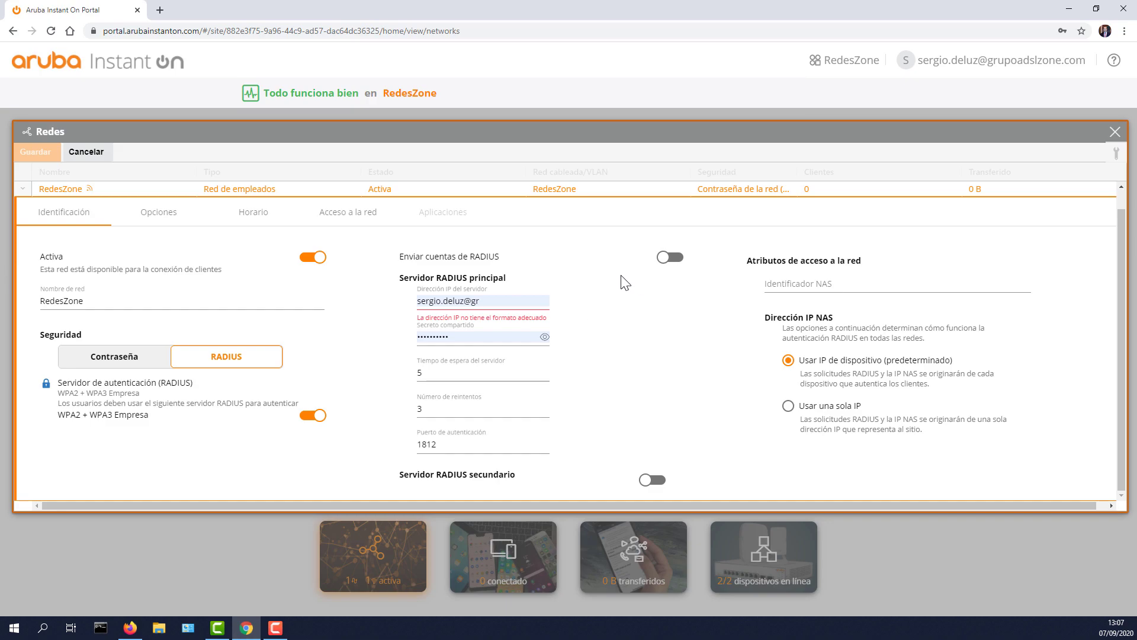
{"action": "left_click", "coordinate": [653, 481]}
{"action": "scroll", "coordinate": [664, 471], "scroll_direction": "down", "scroll_amount": 3}
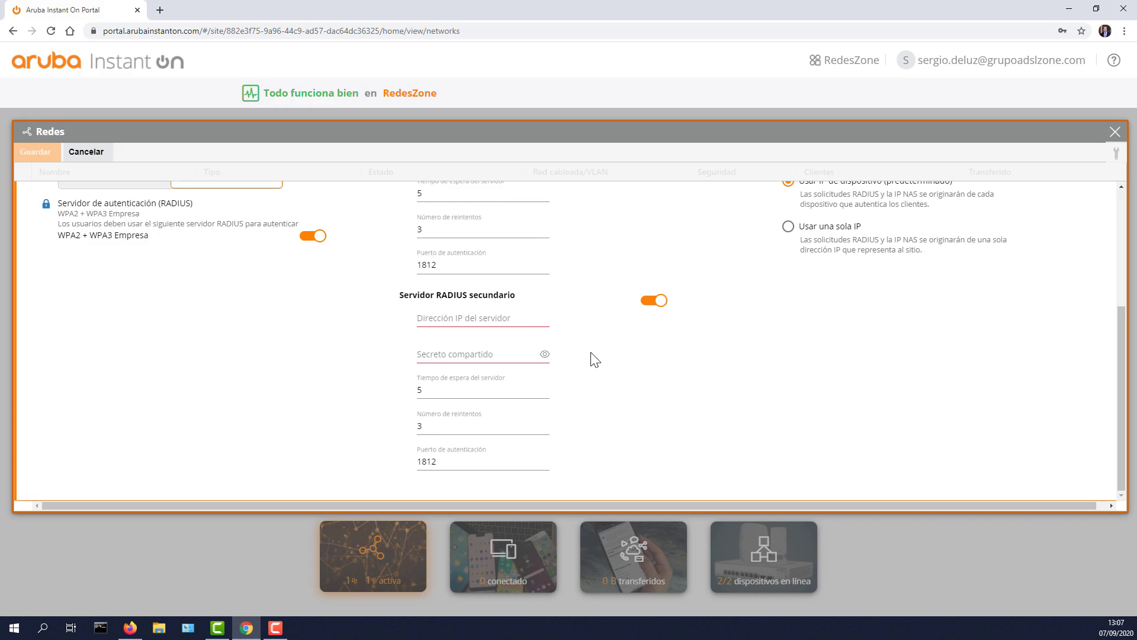
{"action": "left_click", "coordinate": [654, 299]}
{"action": "scroll", "coordinate": [355, 273], "scroll_direction": "up", "scroll_amount": 1}
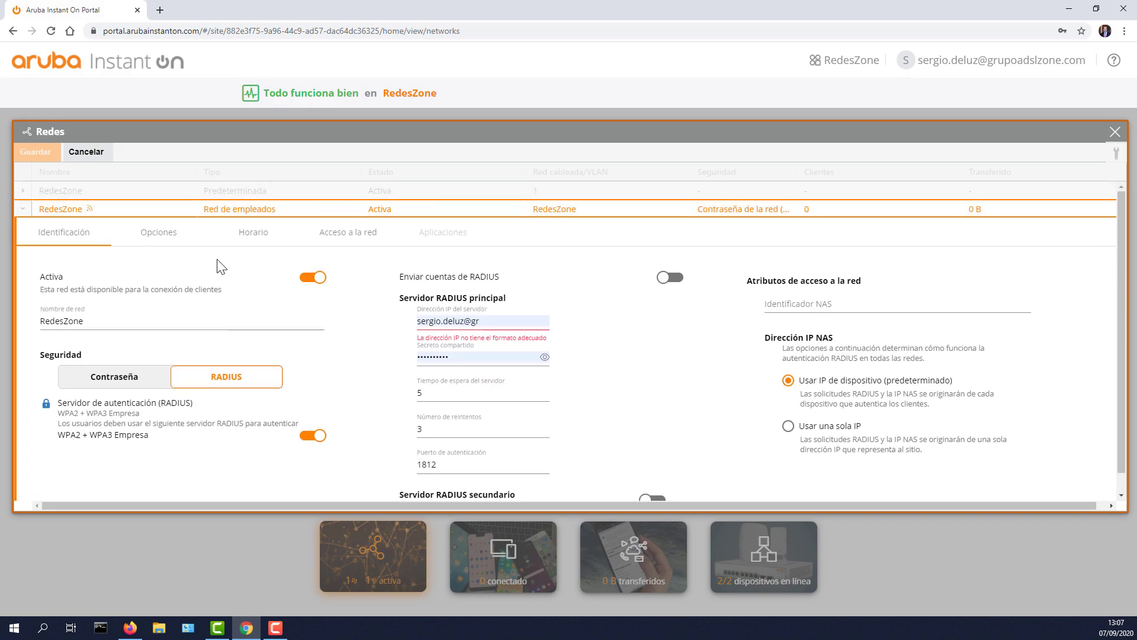
{"action": "left_click", "coordinate": [156, 242]}
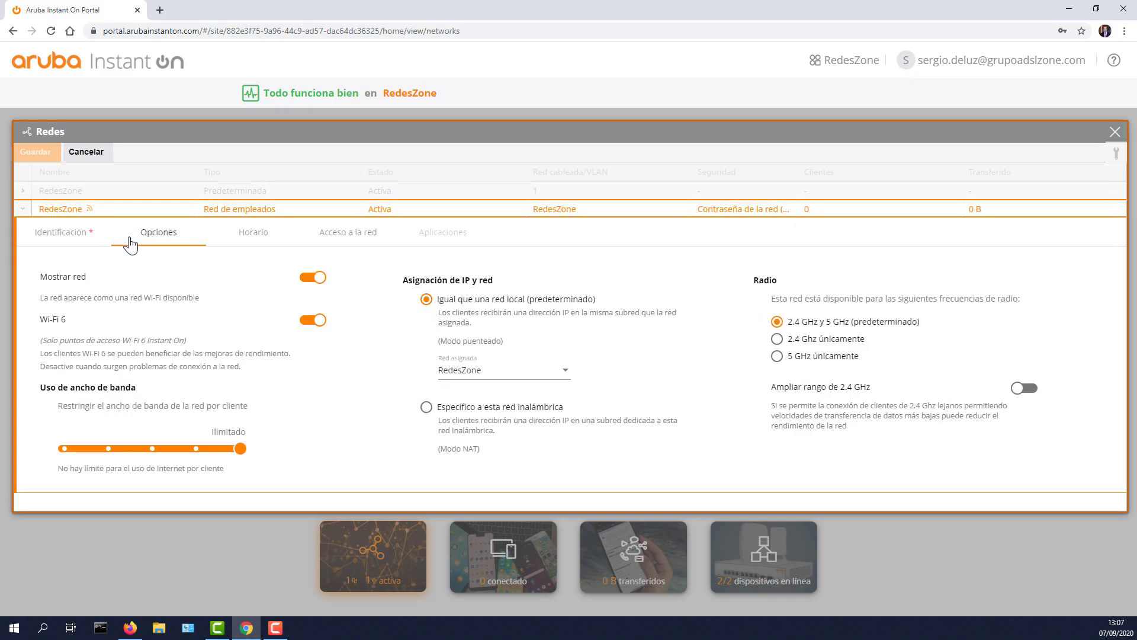
{"action": "left_click", "coordinate": [86, 234]}
{"action": "left_click", "coordinate": [170, 234]}
{"action": "left_click", "coordinate": [314, 320]}
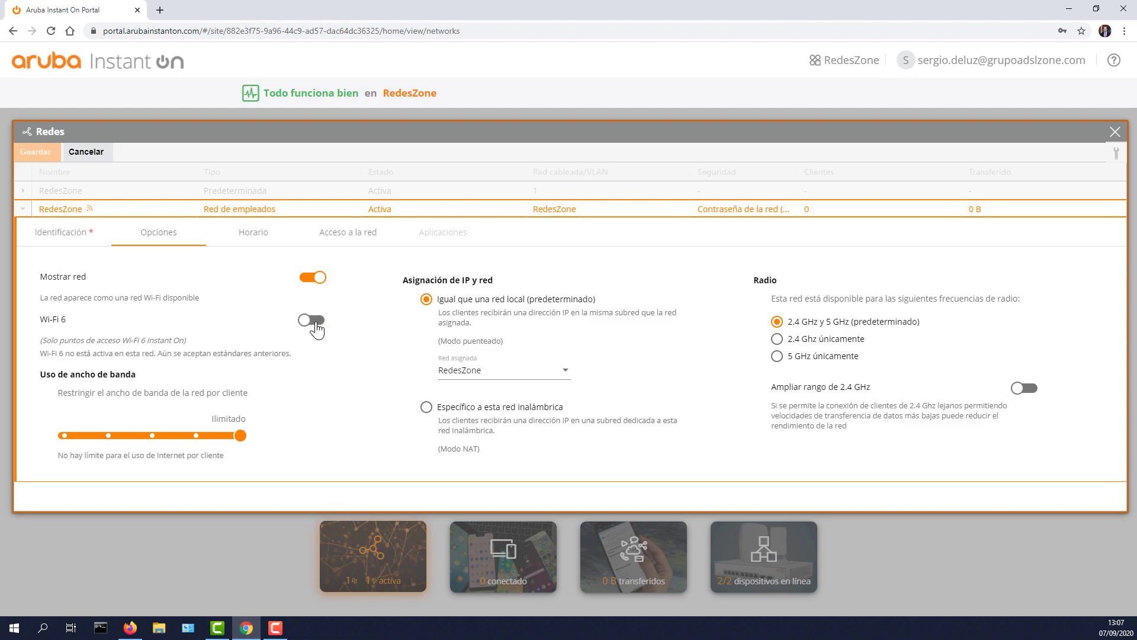
{"action": "left_click", "coordinate": [314, 321]}
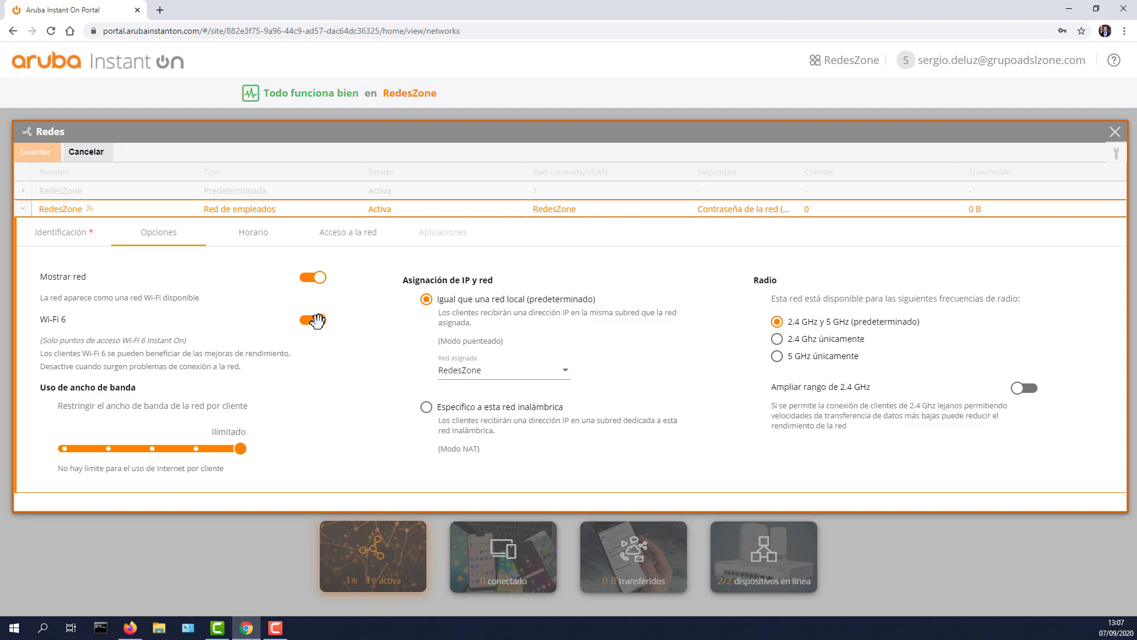
{"action": "left_click", "coordinate": [318, 321]}
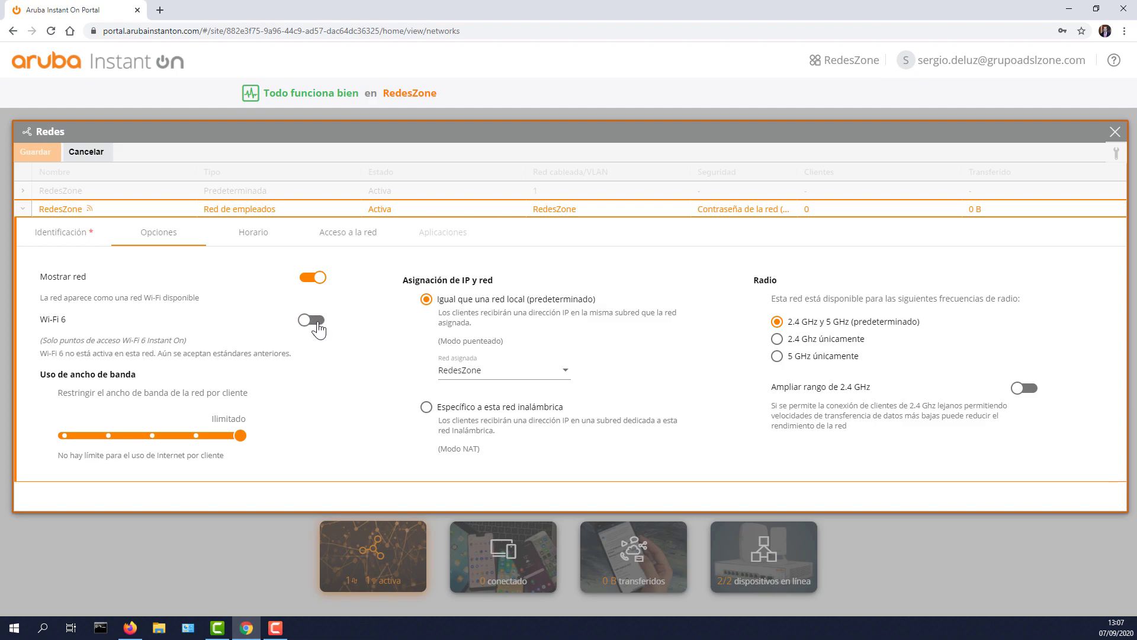
{"action": "left_click", "coordinate": [319, 323]}
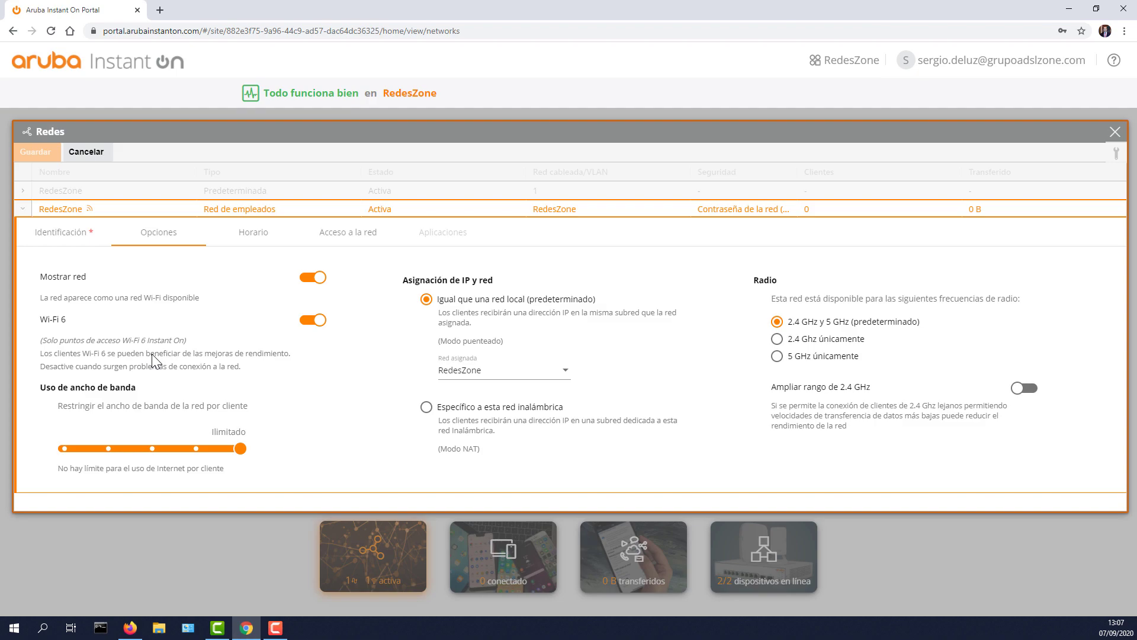
{"action": "left_click_drag", "start_coordinate": [210, 449], "coordinate": [69, 446]}
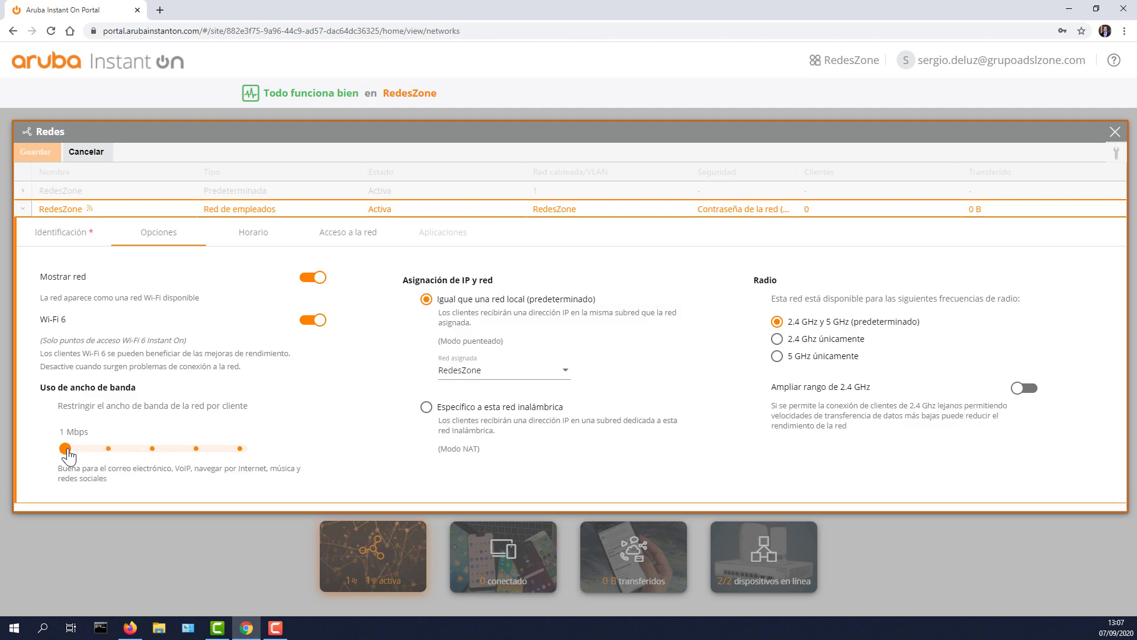
{"action": "left_click", "coordinate": [198, 451]}
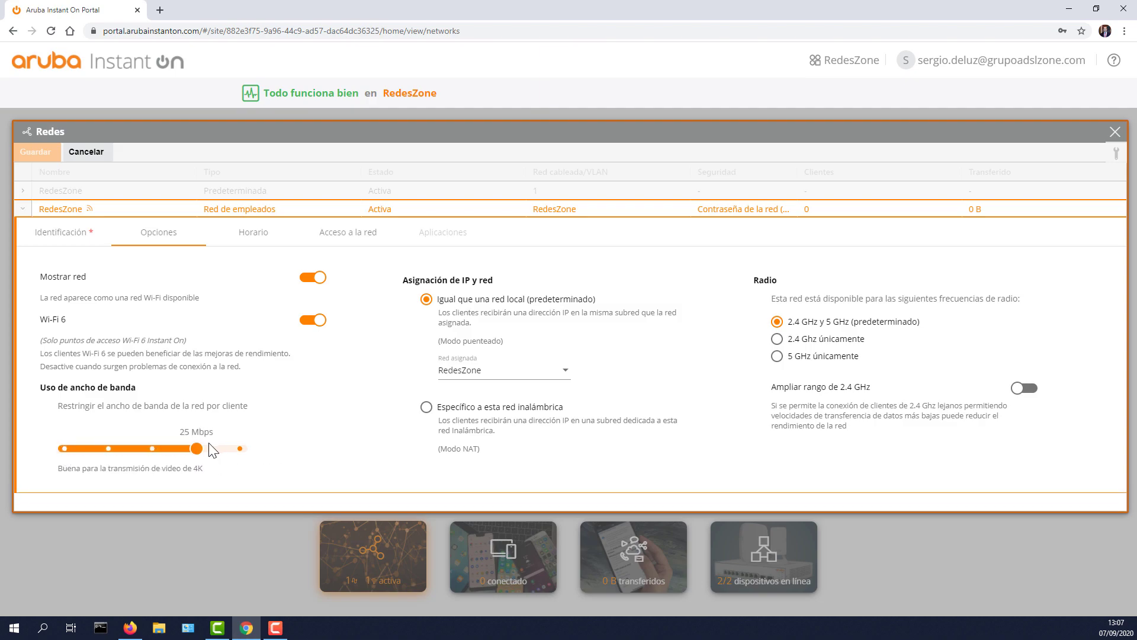
{"action": "left_click", "coordinate": [241, 452]}
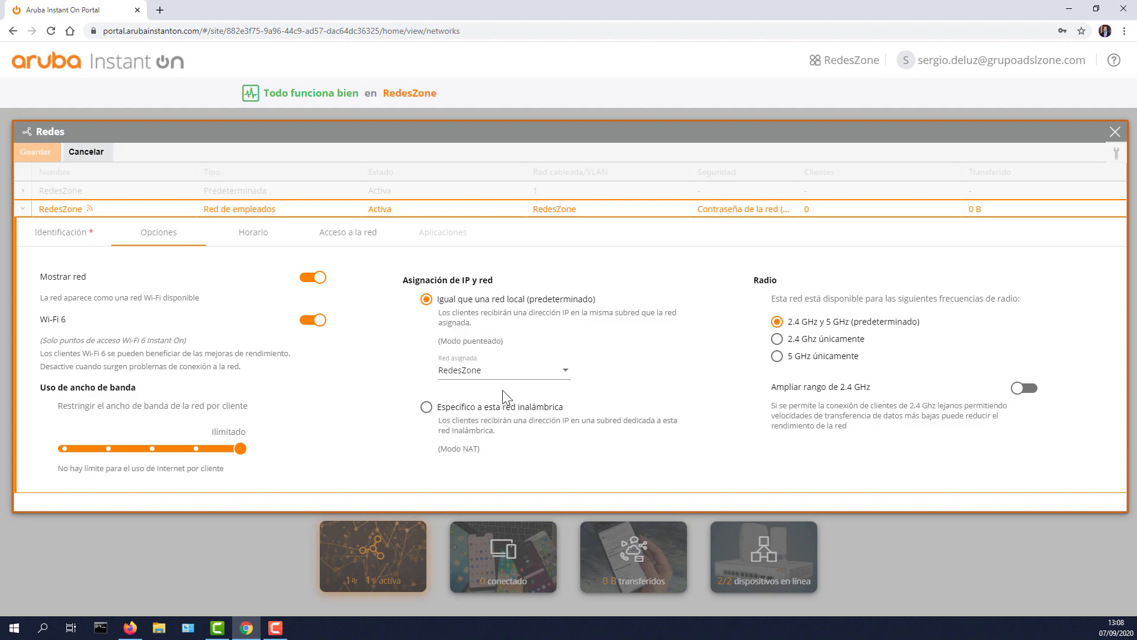
Step: Try NAT IP assignment, return to bridging, and keep RedesZone as the assigned network
{"action": "left_click", "coordinate": [484, 372]}
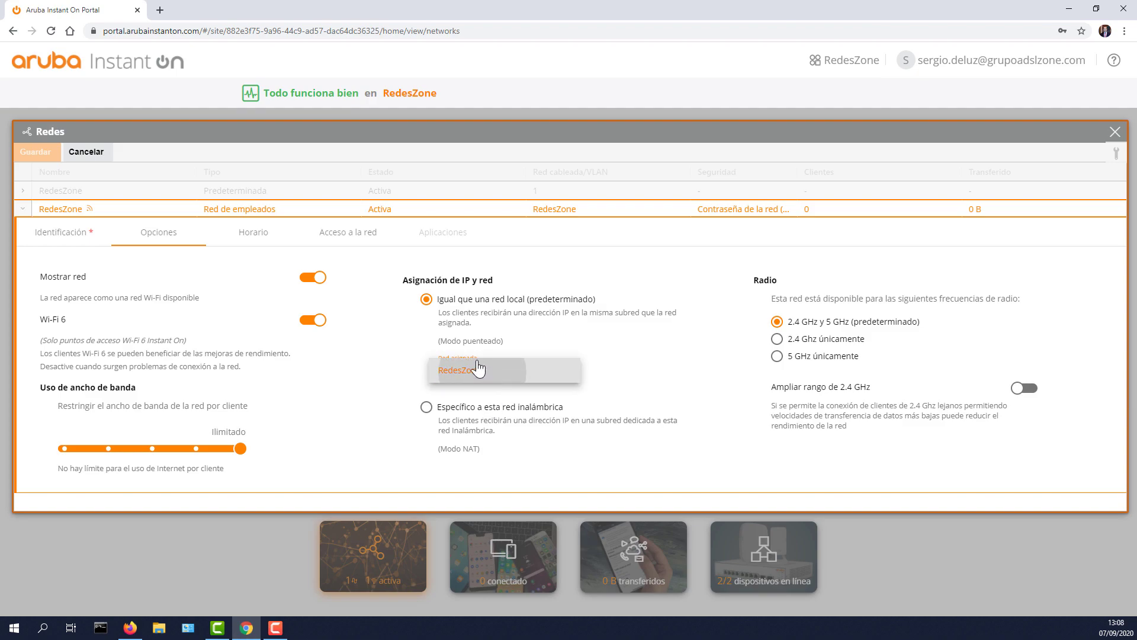
{"action": "left_click", "coordinate": [485, 374]}
{"action": "left_click", "coordinate": [427, 408]}
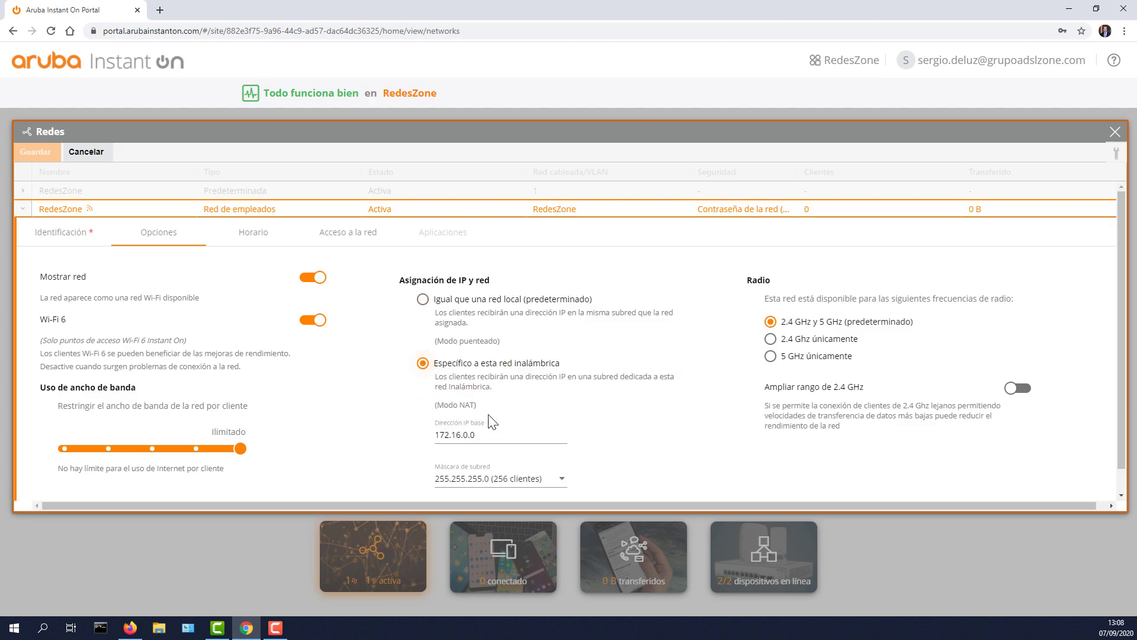
{"action": "scroll", "coordinate": [483, 391], "scroll_direction": "down", "scroll_amount": 1}
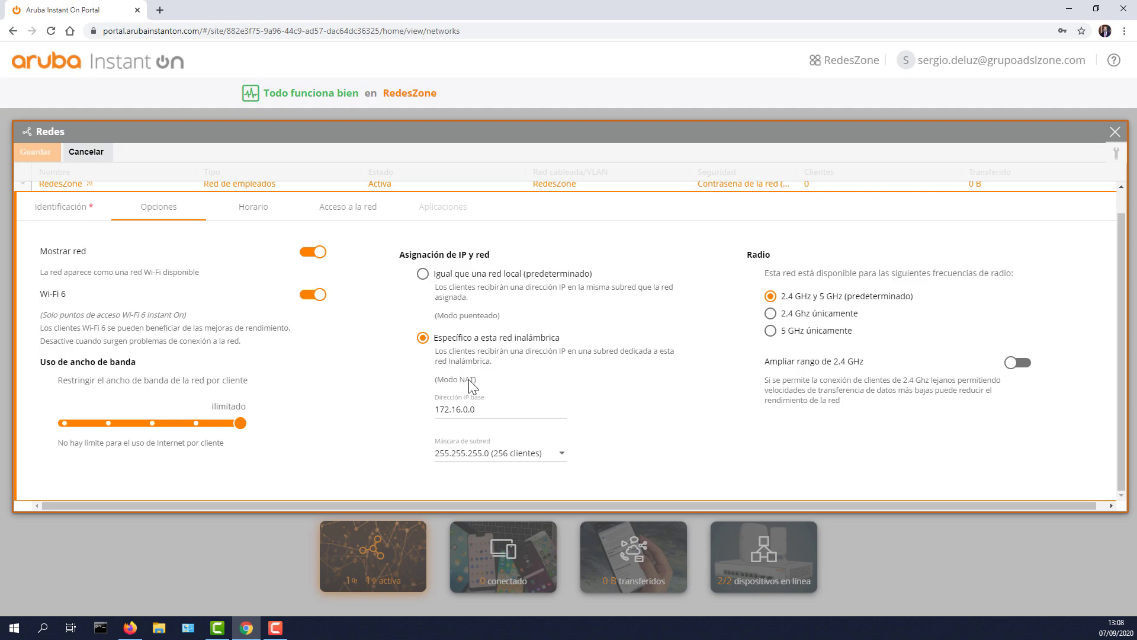
{"action": "scroll", "coordinate": [468, 380], "scroll_direction": "up", "scroll_amount": 1}
{"action": "left_click", "coordinate": [427, 299]}
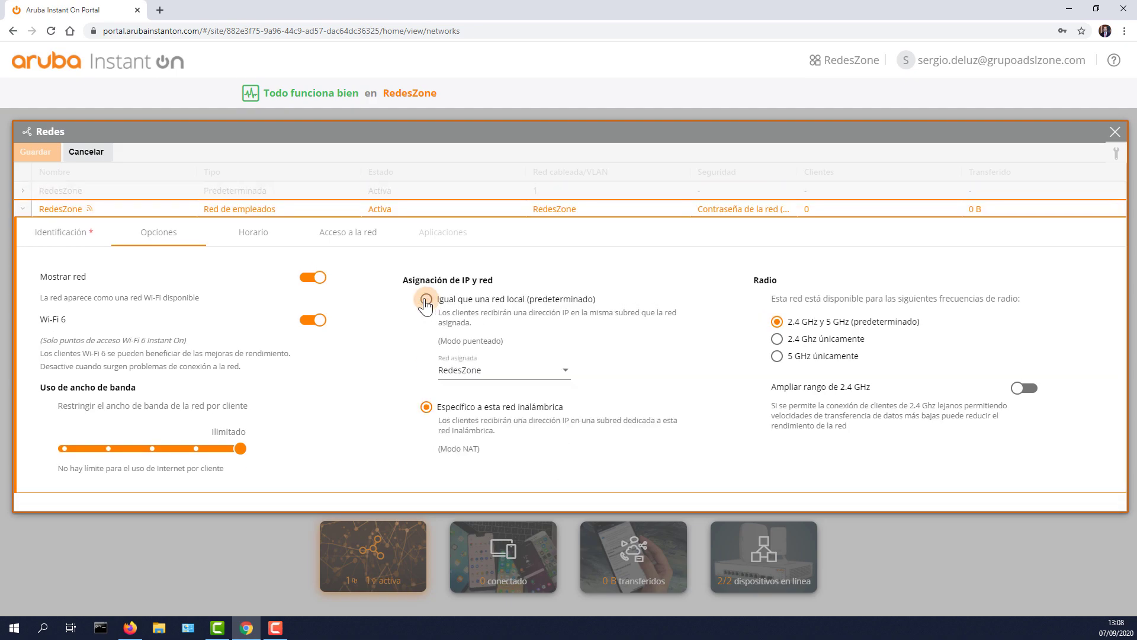
{"action": "left_click", "coordinate": [485, 374]}
{"action": "left_click", "coordinate": [499, 378]}
{"action": "left_click", "coordinate": [499, 378]}
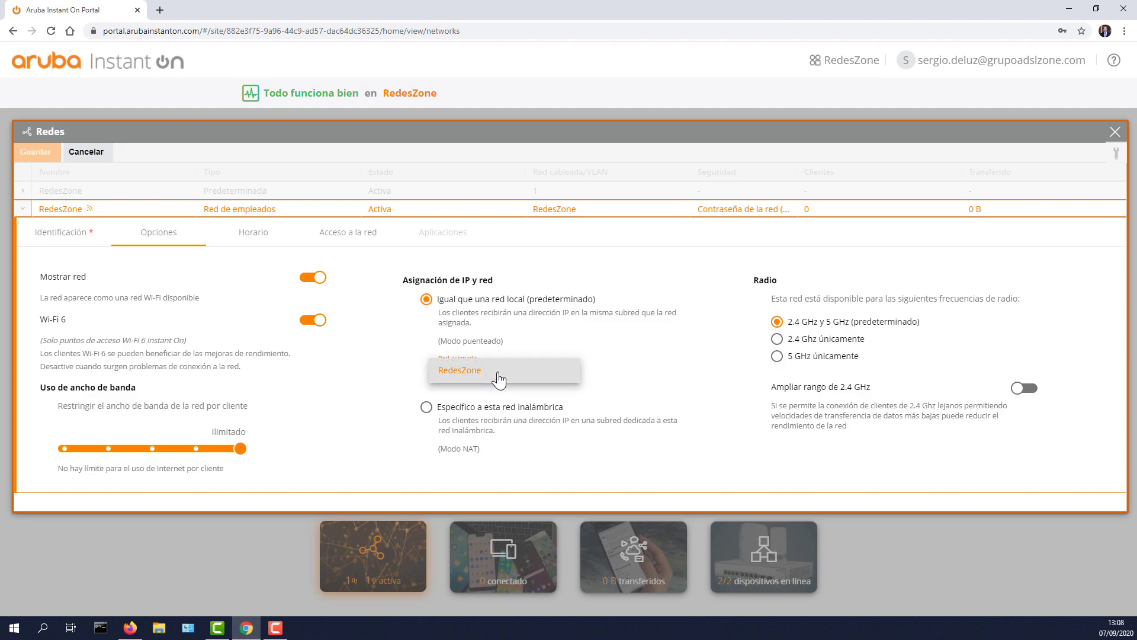
{"action": "left_click", "coordinate": [584, 379]}
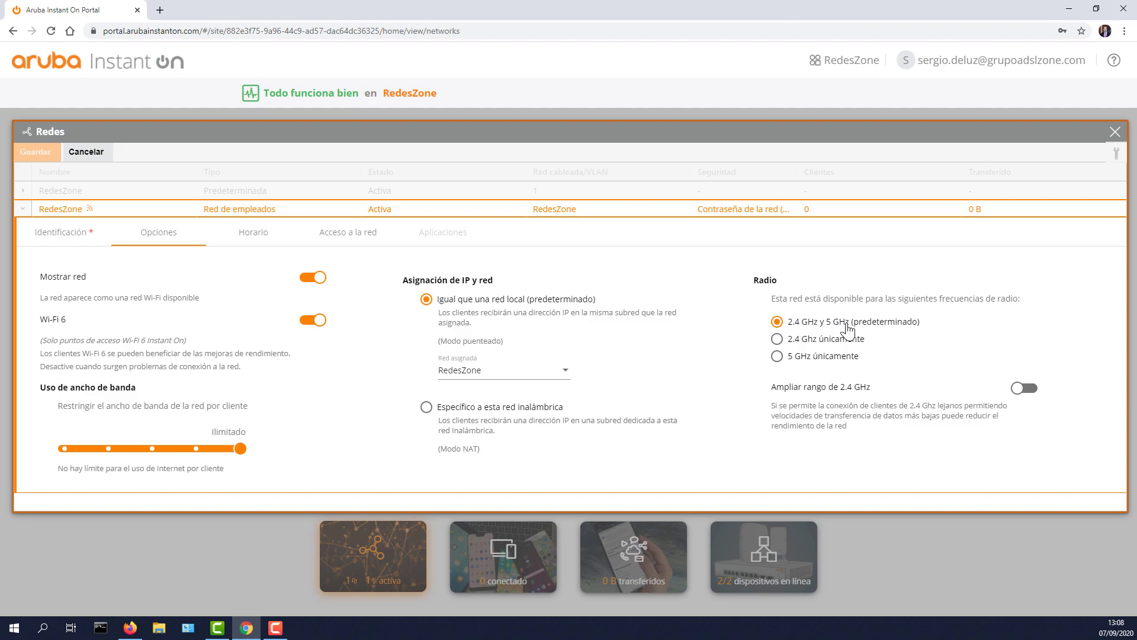
Step: Try single 2.4 and 5 GHz bands and extended range, restoring both bands with range off
{"action": "left_click", "coordinate": [824, 342]}
{"action": "left_click", "coordinate": [812, 359]}
{"action": "left_click", "coordinate": [815, 341]}
{"action": "left_click", "coordinate": [817, 323]}
{"action": "left_click", "coordinate": [1026, 394]}
{"action": "left_click", "coordinate": [1013, 387]}
{"action": "left_click", "coordinate": [257, 240]}
Step: Try a schedule and restricted access on RedesZone, then cancel the unsaved changes
{"action": "left_click", "coordinate": [306, 278]}
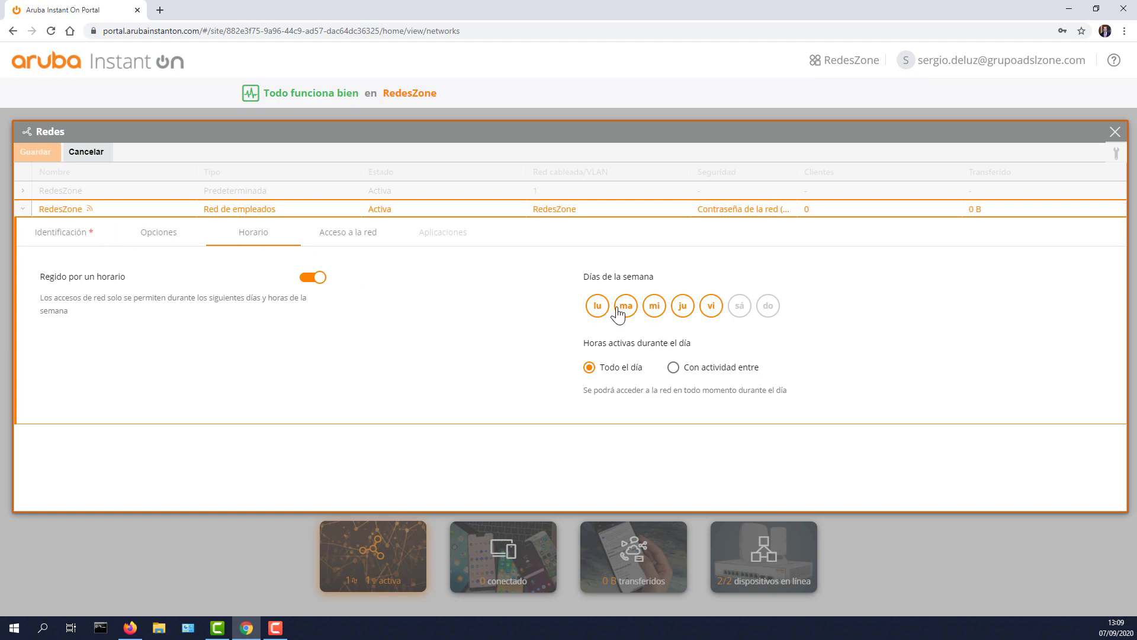
{"action": "left_click", "coordinate": [349, 234]}
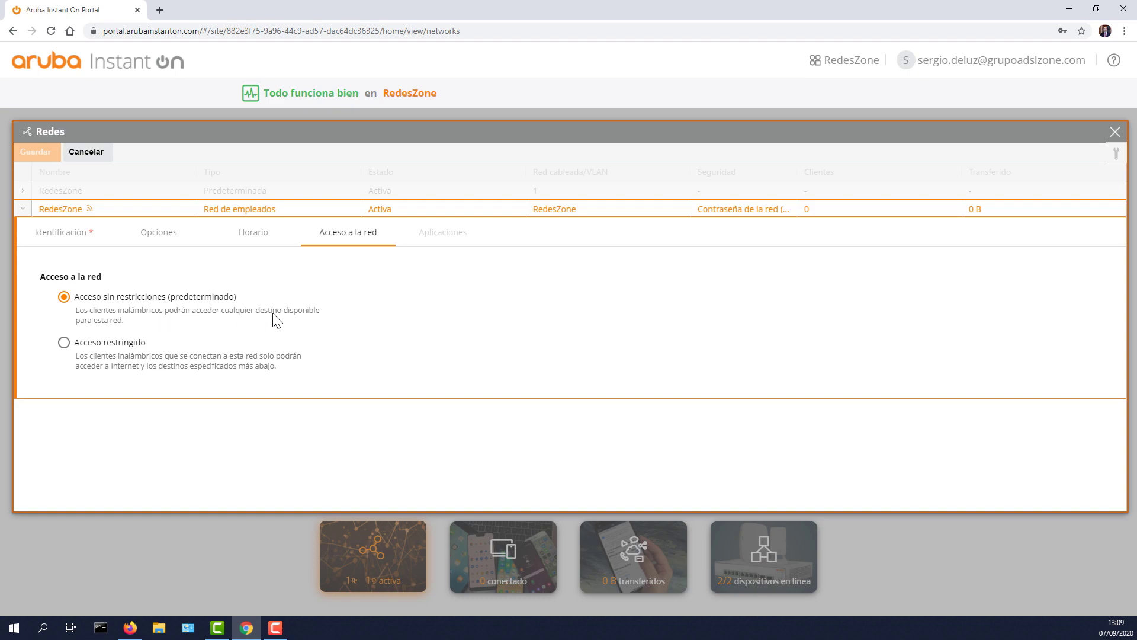
{"action": "left_click", "coordinate": [65, 344]}
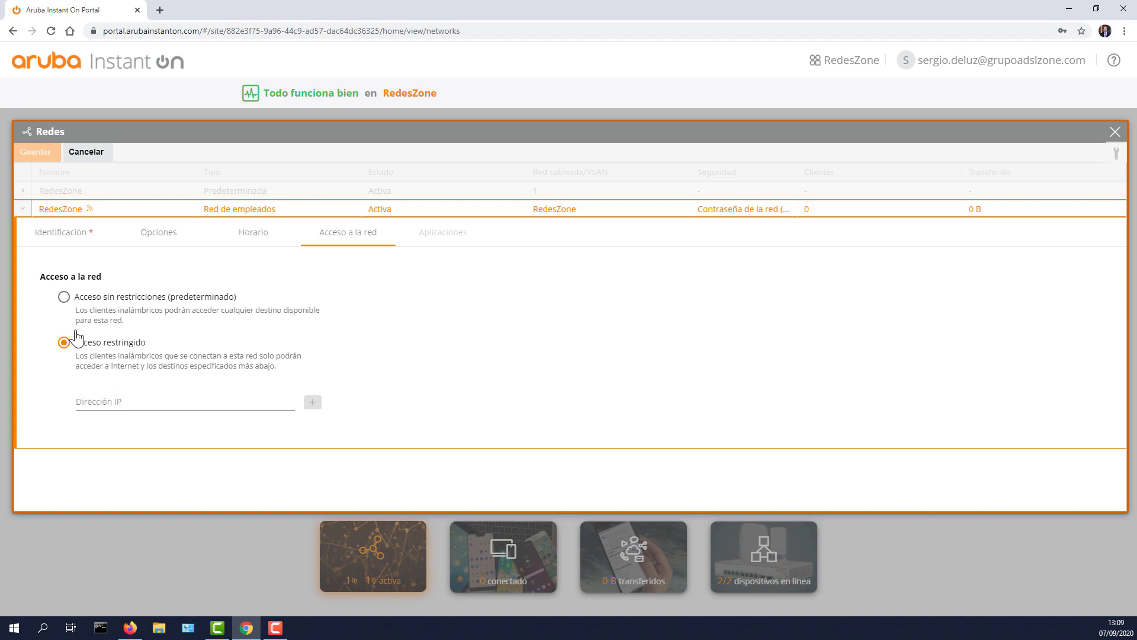
{"action": "left_click", "coordinate": [63, 297]}
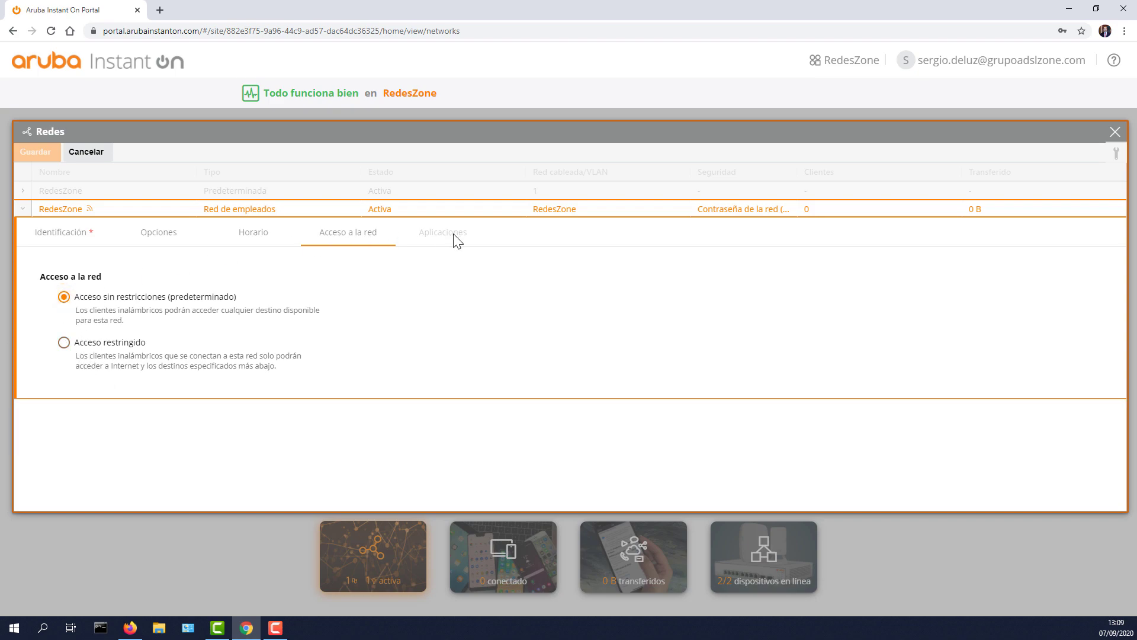
{"action": "left_click", "coordinate": [86, 152]}
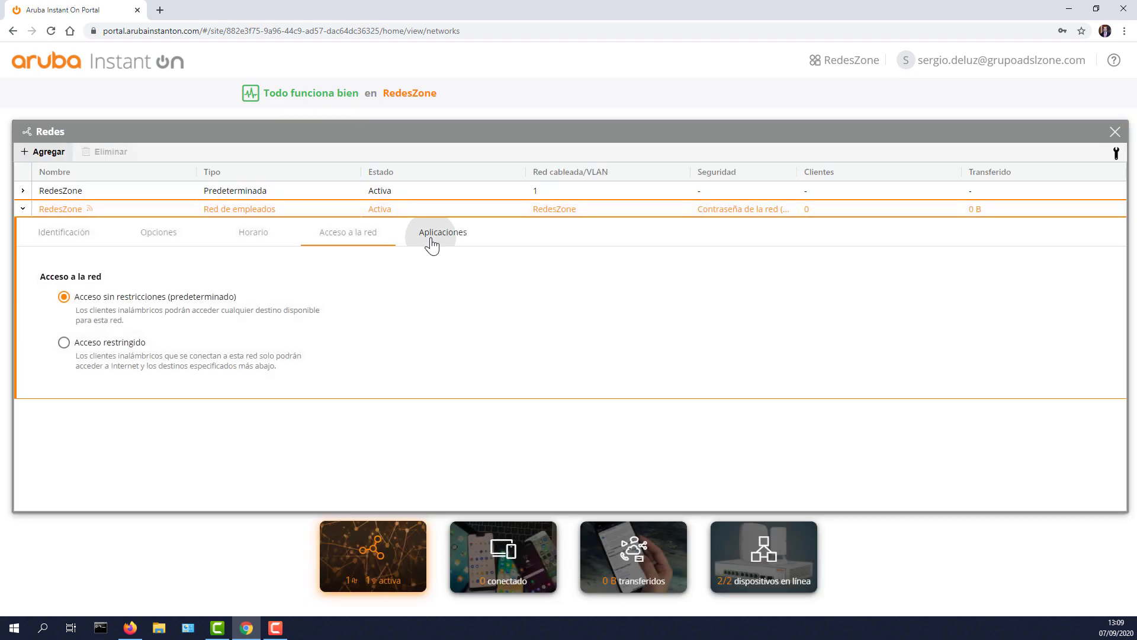
Step: In Aplicaciones, uncheck Permitir uso for Contenido para adultos and Malintencionado y de riesgo
{"action": "left_click", "coordinate": [431, 237]}
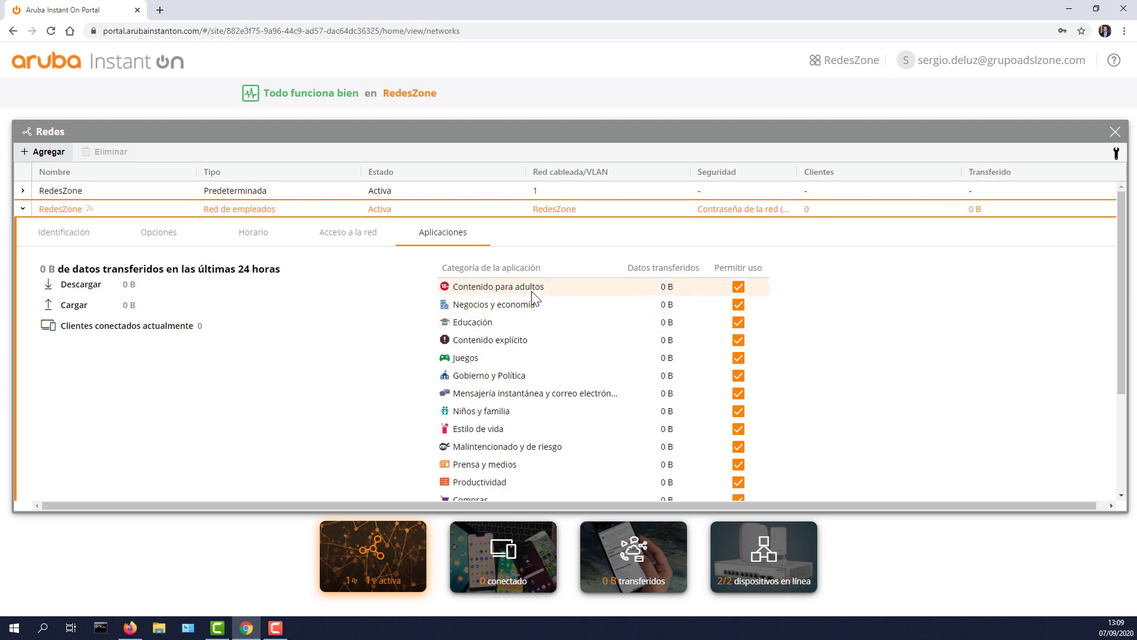
{"action": "left_click", "coordinate": [738, 286]}
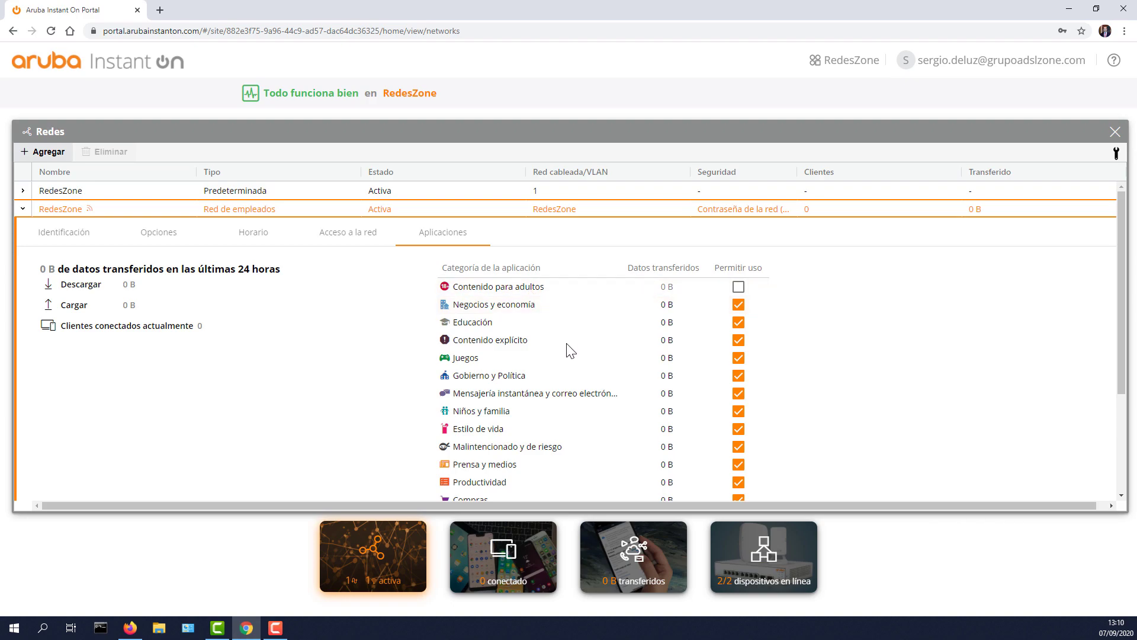
{"action": "scroll", "coordinate": [568, 350], "scroll_direction": "down", "scroll_amount": 3}
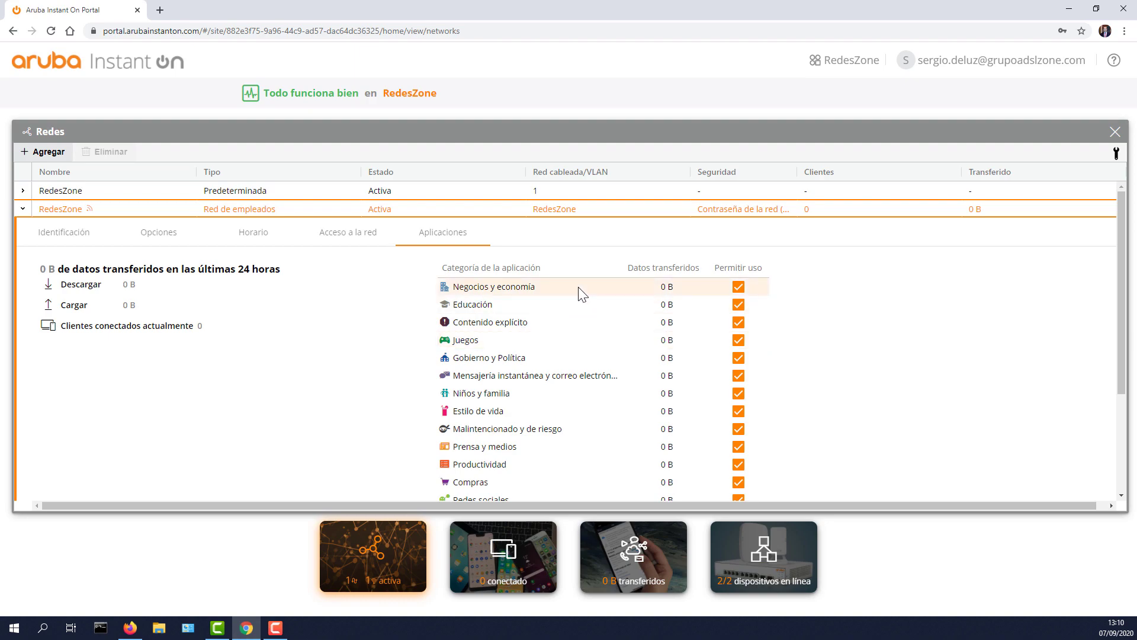
{"action": "scroll", "coordinate": [630, 348], "scroll_direction": "down", "scroll_amount": 1}
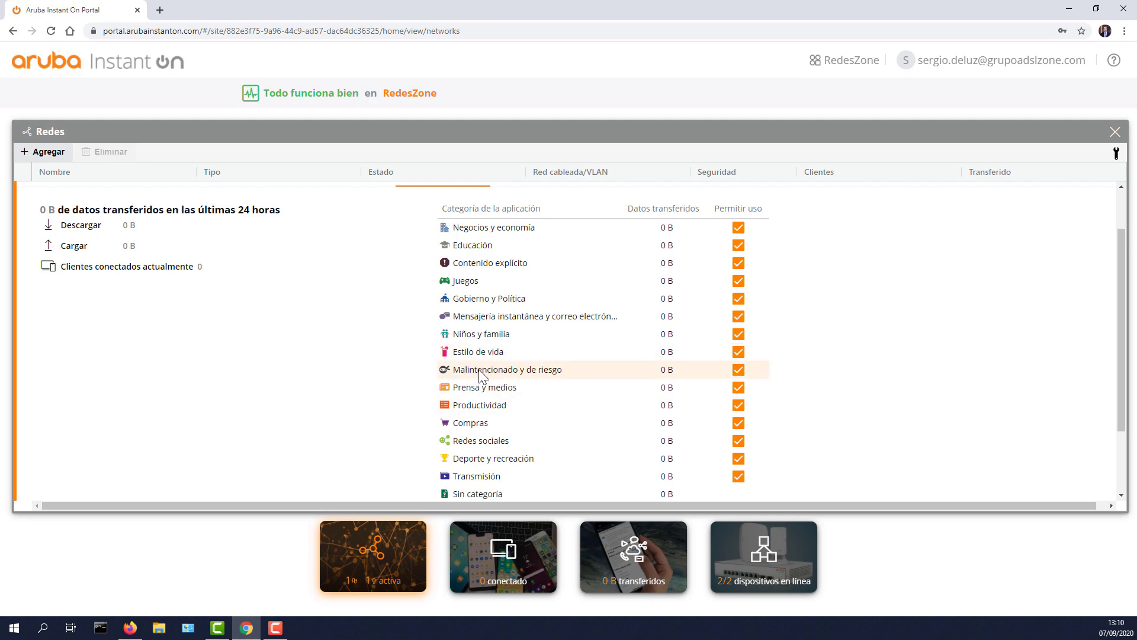
{"action": "left_click", "coordinate": [738, 371]}
{"action": "scroll", "coordinate": [769, 380], "scroll_direction": "down", "scroll_amount": 2}
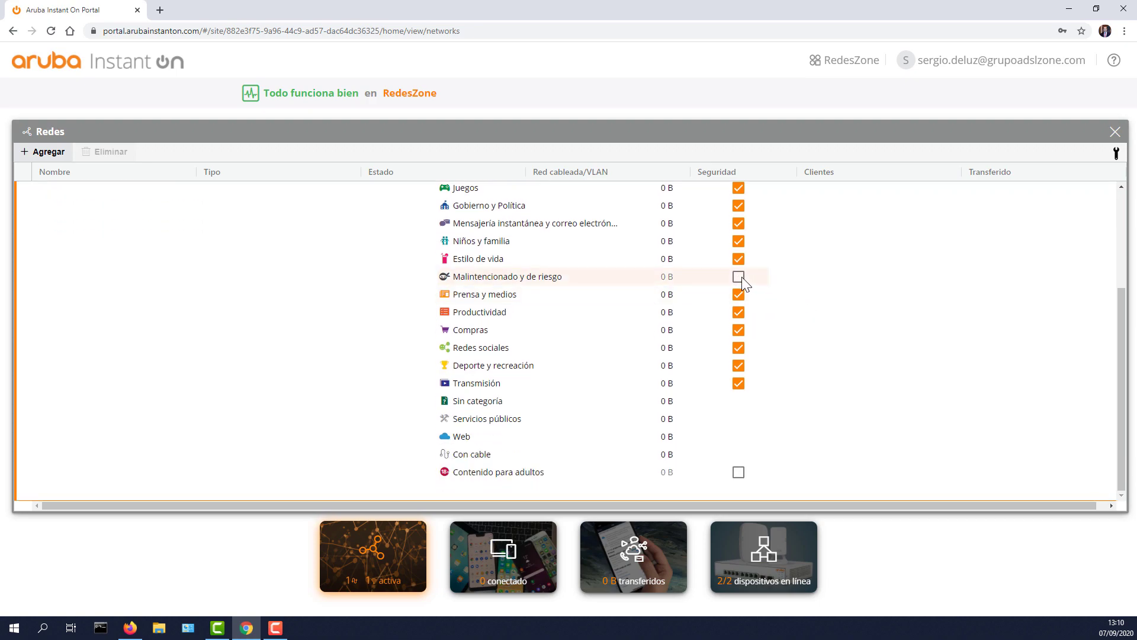
{"action": "scroll", "coordinate": [662, 409], "scroll_direction": "up", "scroll_amount": 1}
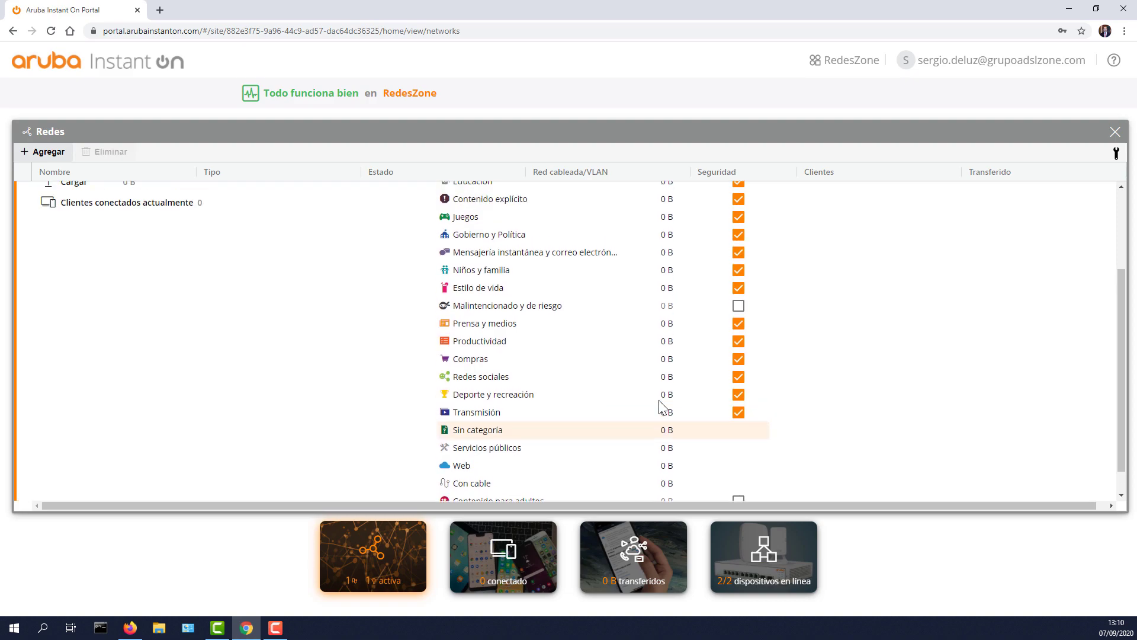
{"action": "scroll", "coordinate": [663, 409], "scroll_direction": "up", "scroll_amount": 3}
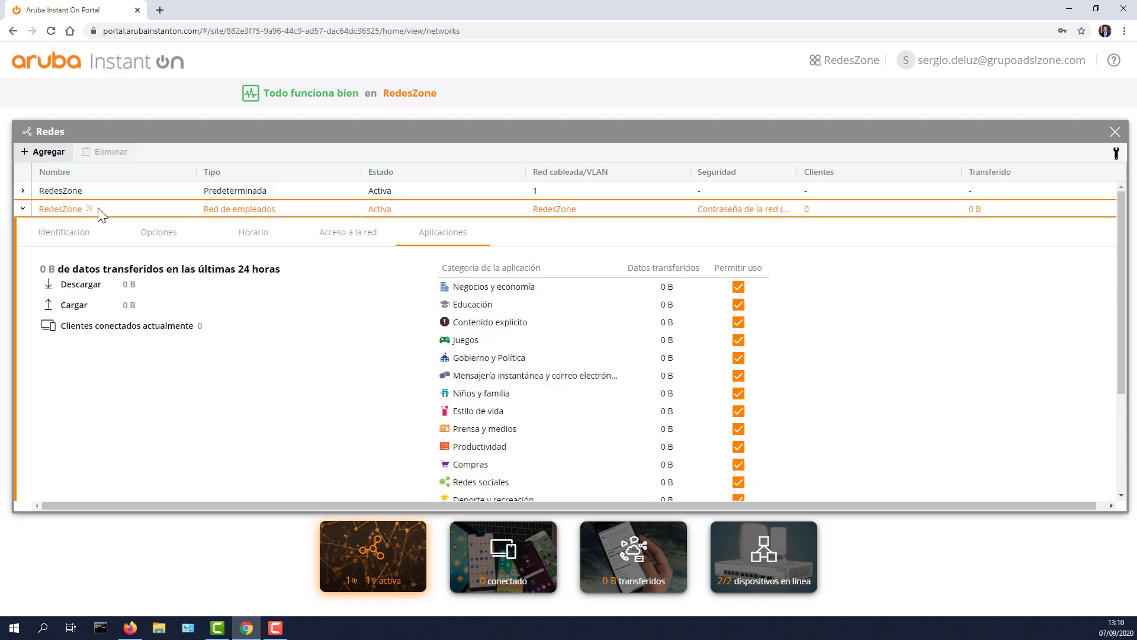
{"action": "scroll", "coordinate": [614, 374], "scroll_direction": "down", "scroll_amount": 3}
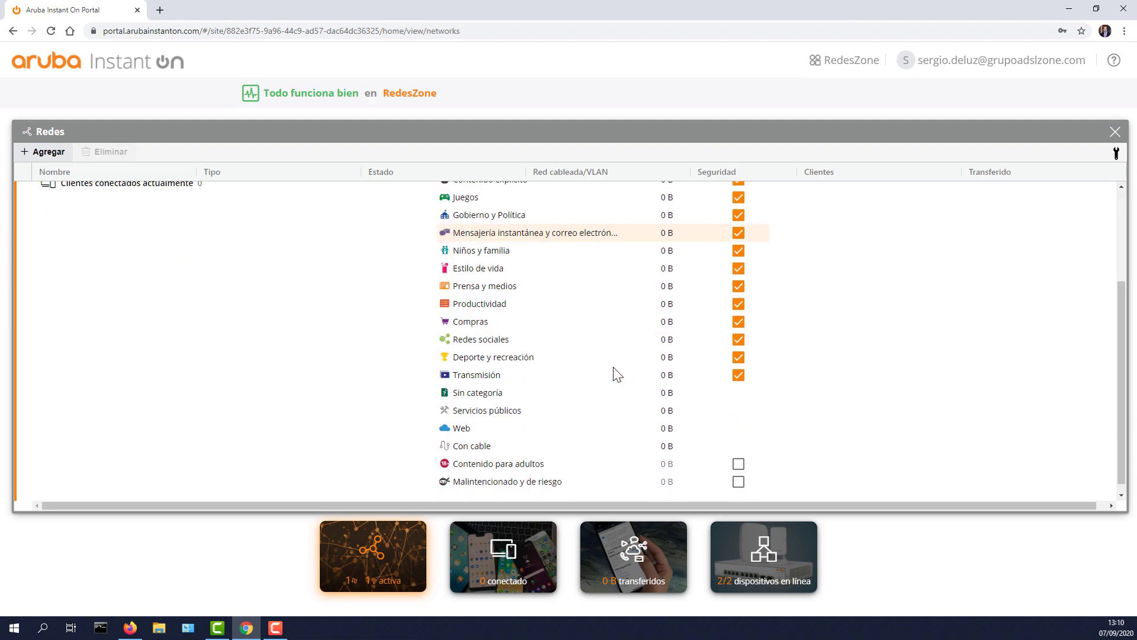
{"action": "scroll", "coordinate": [616, 373], "scroll_direction": "up", "scroll_amount": 3}
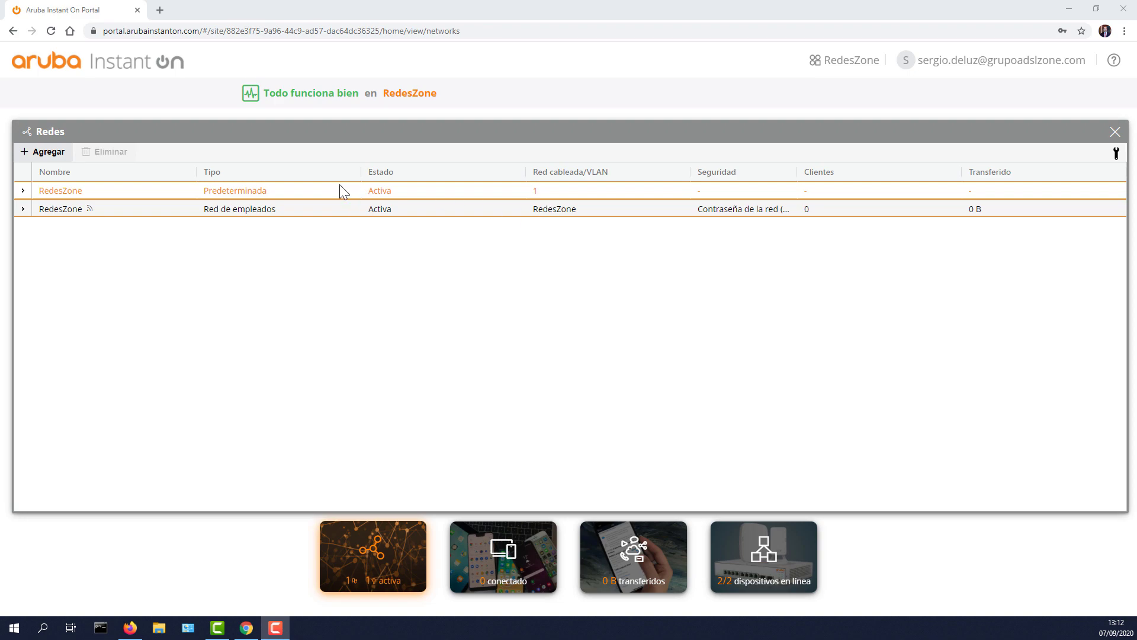
Step: Add a new wired network named VLAN20 with VLAN ID 20
{"action": "left_click", "coordinate": [44, 155]}
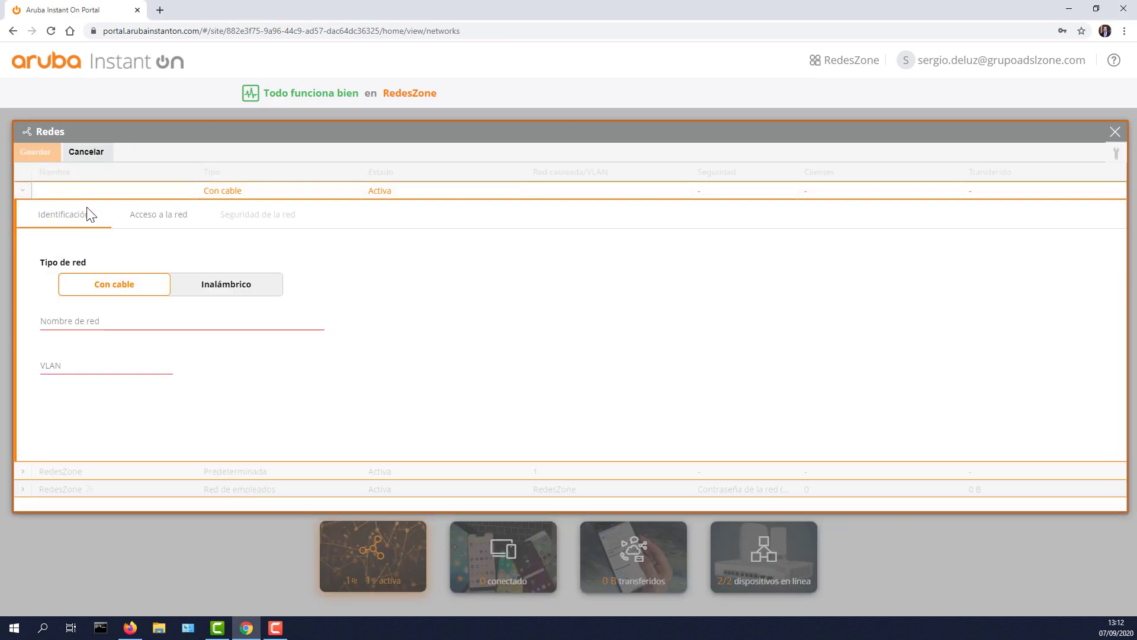
{"action": "left_click", "coordinate": [212, 290]}
{"action": "left_click", "coordinate": [122, 289]}
{"action": "left_click", "coordinate": [98, 320]}
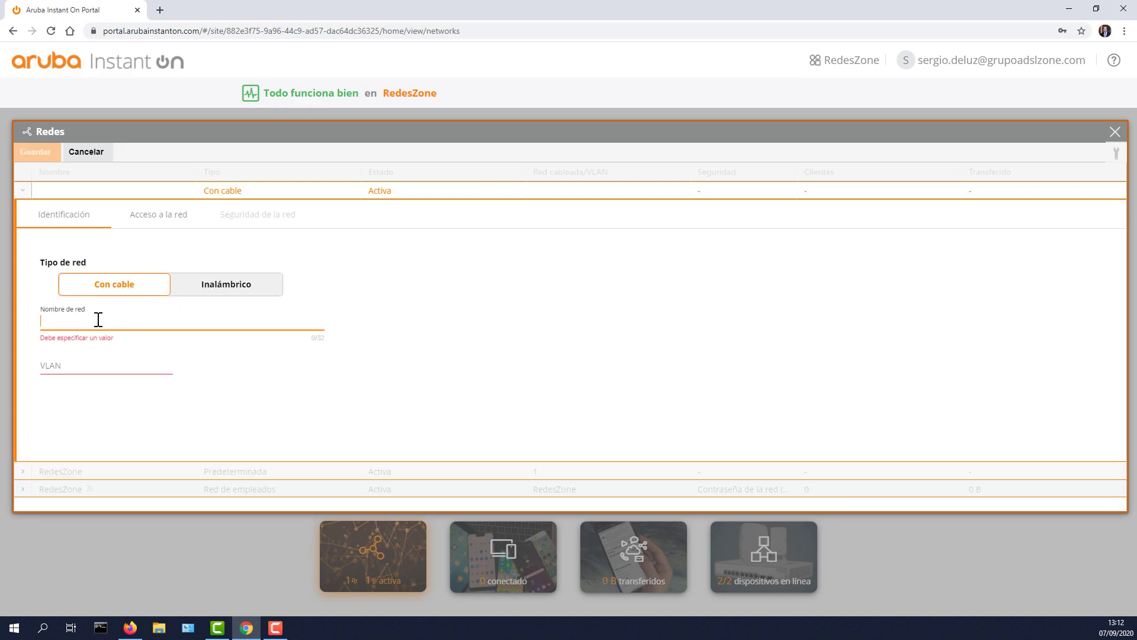
{"action": "left_click", "coordinate": [234, 290]}
{"action": "left_click", "coordinate": [122, 285]}
{"action": "left_click", "coordinate": [89, 320]}
{"action": "type", "text": "VLAN20"}
{"action": "left_click", "coordinate": [71, 367]}
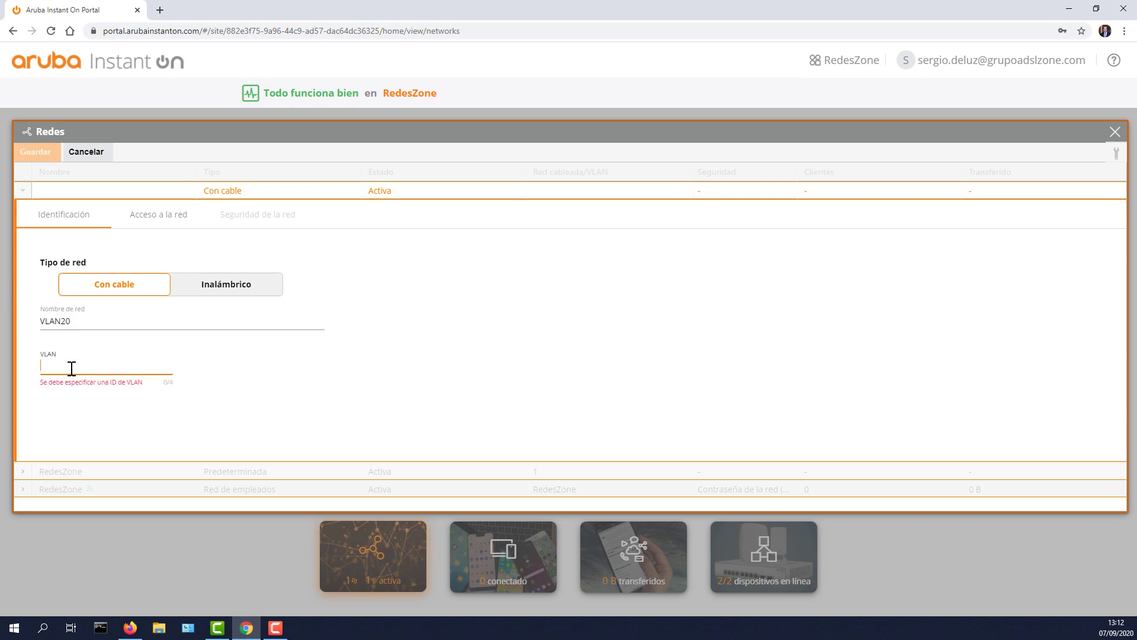
{"action": "type", "text": "20"}
{"action": "left_click", "coordinate": [243, 398]}
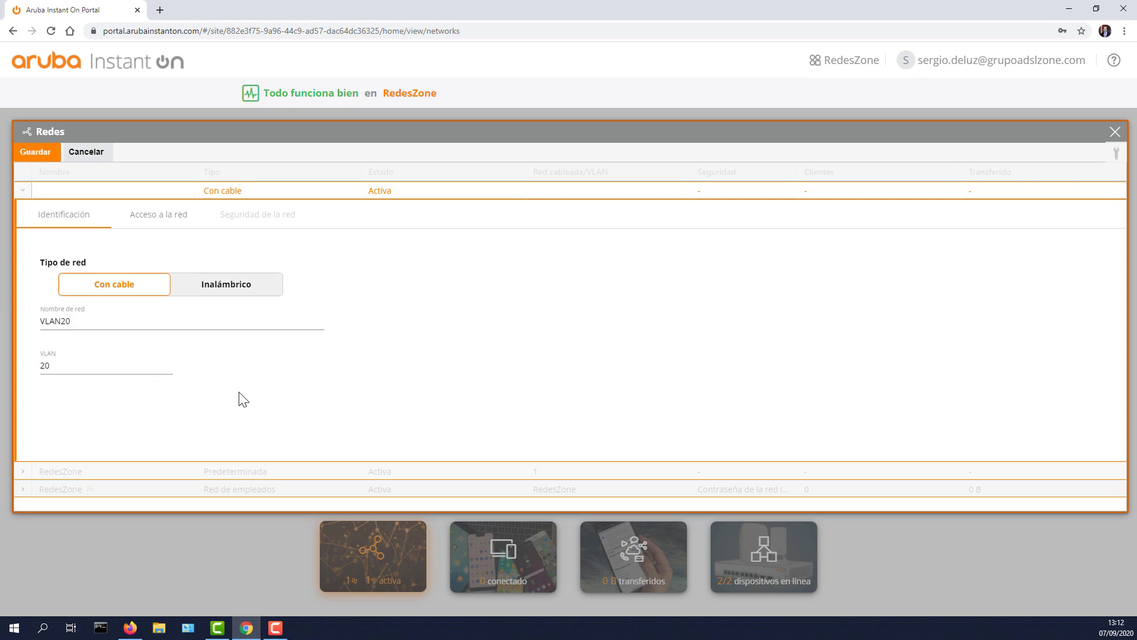
Step: Keep network access unrestricted and save the VLAN20 network
{"action": "left_click", "coordinate": [148, 221]}
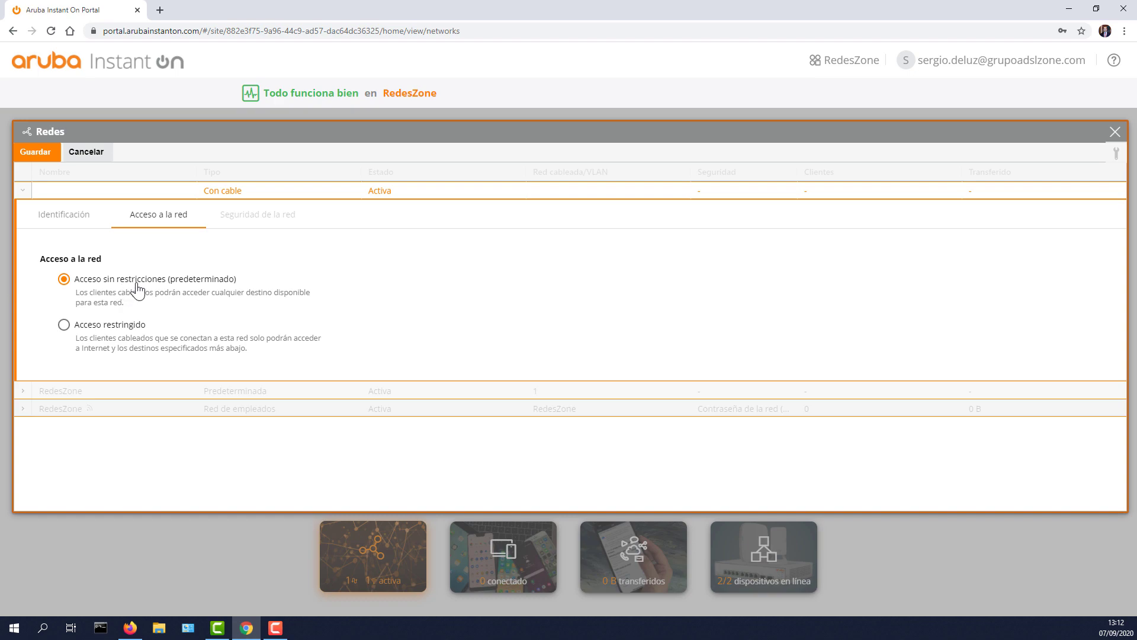
{"action": "left_click", "coordinate": [118, 325]}
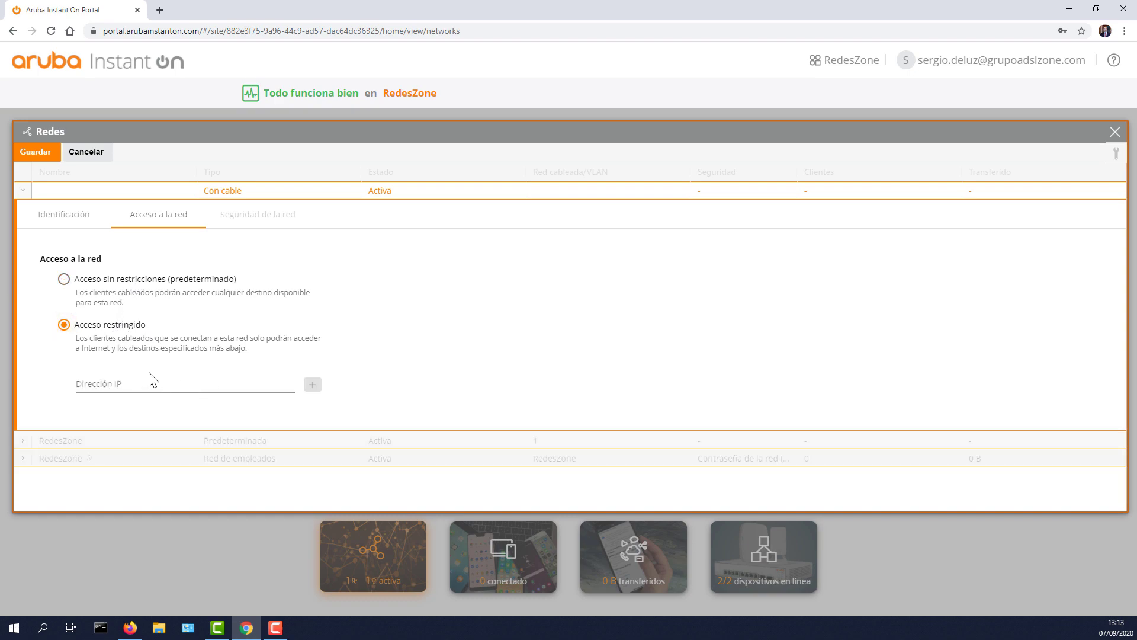
{"action": "left_click", "coordinate": [109, 282]}
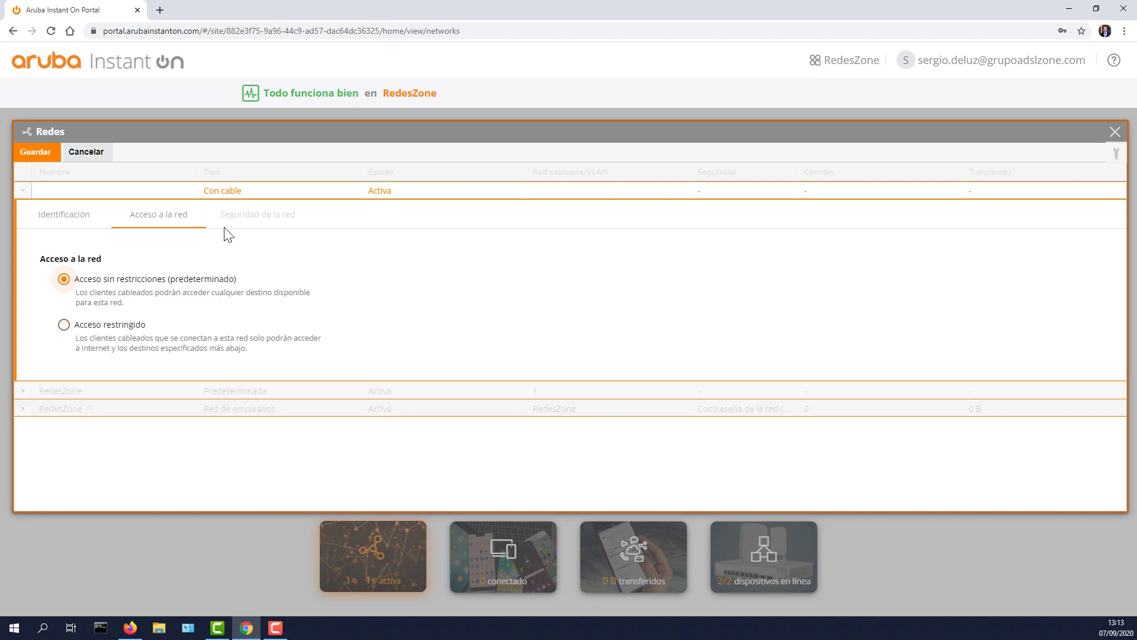
{"action": "left_click", "coordinate": [69, 217]}
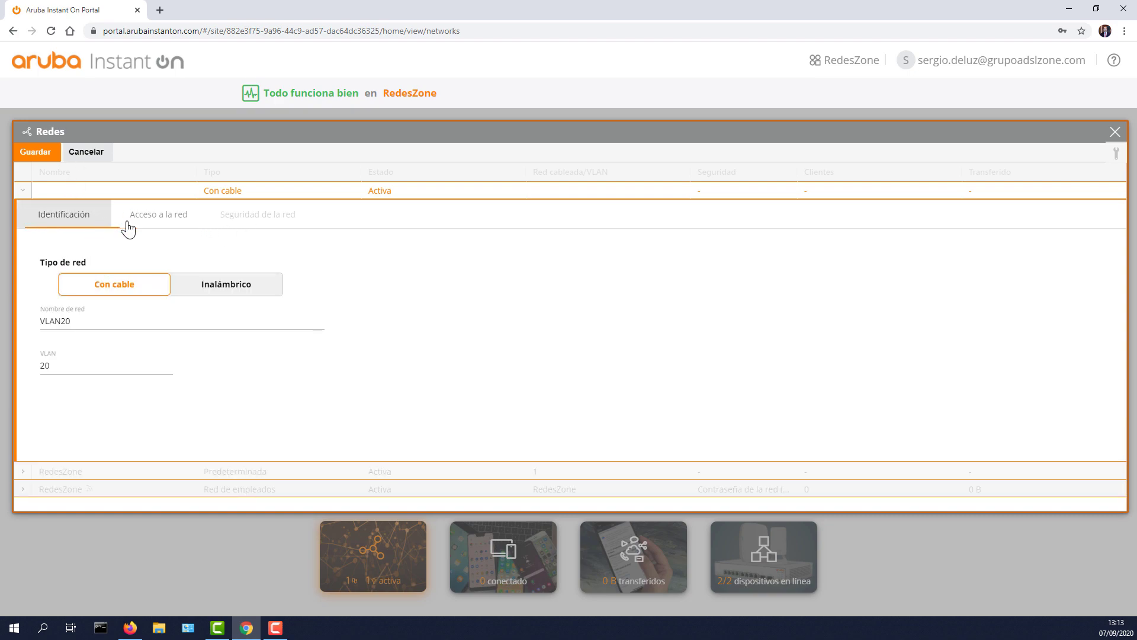
{"action": "left_click", "coordinate": [40, 157]}
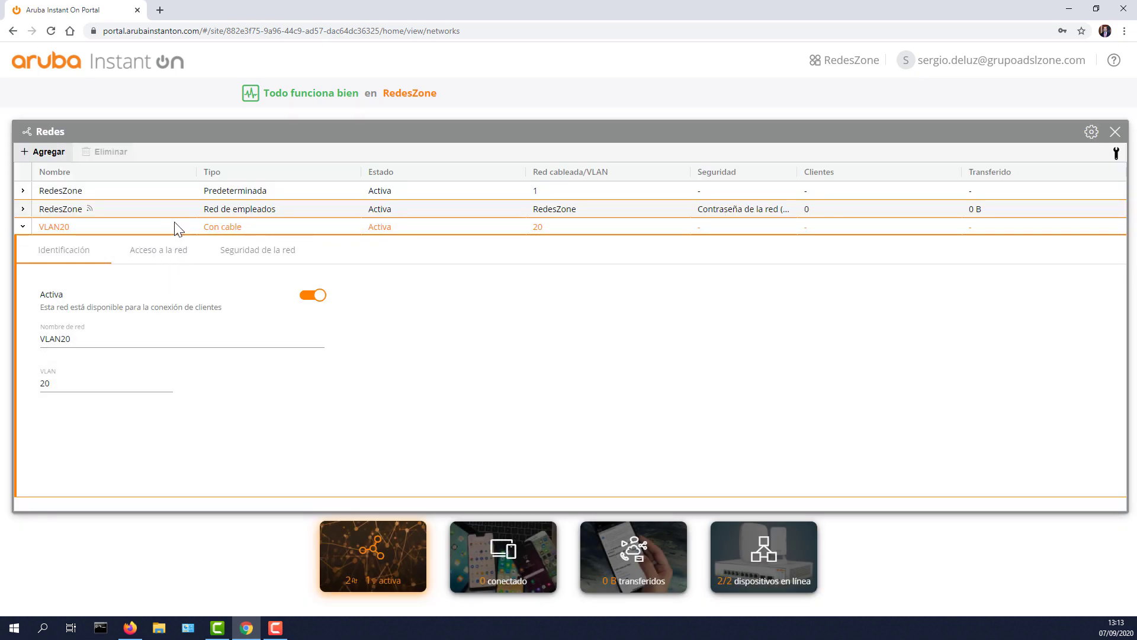
{"action": "left_click", "coordinate": [261, 255]}
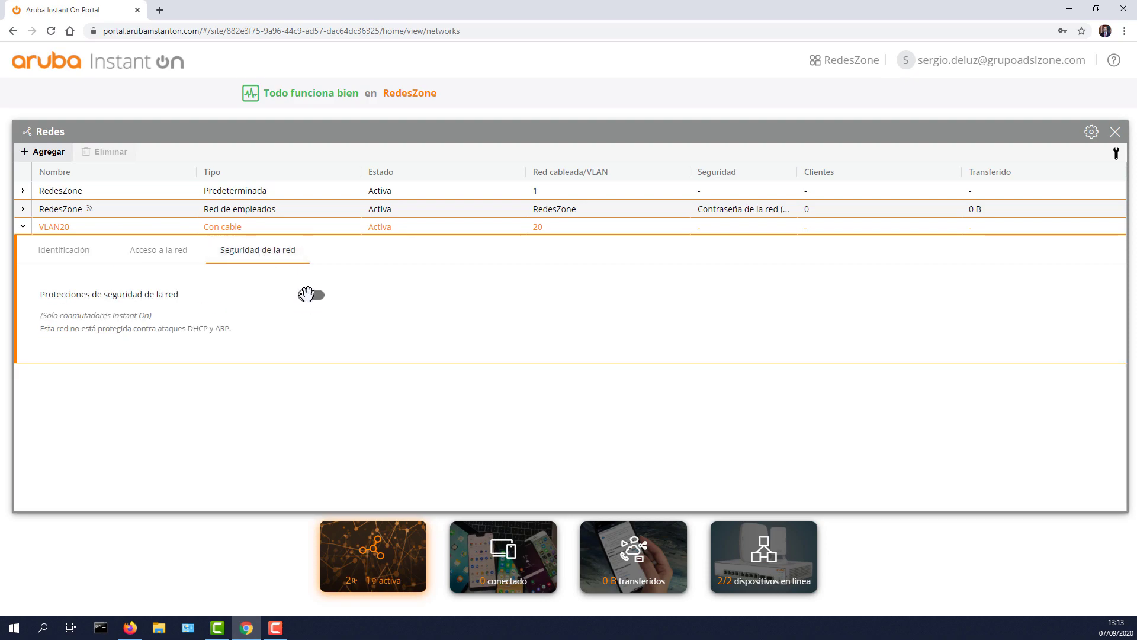
{"action": "left_click", "coordinate": [22, 227]}
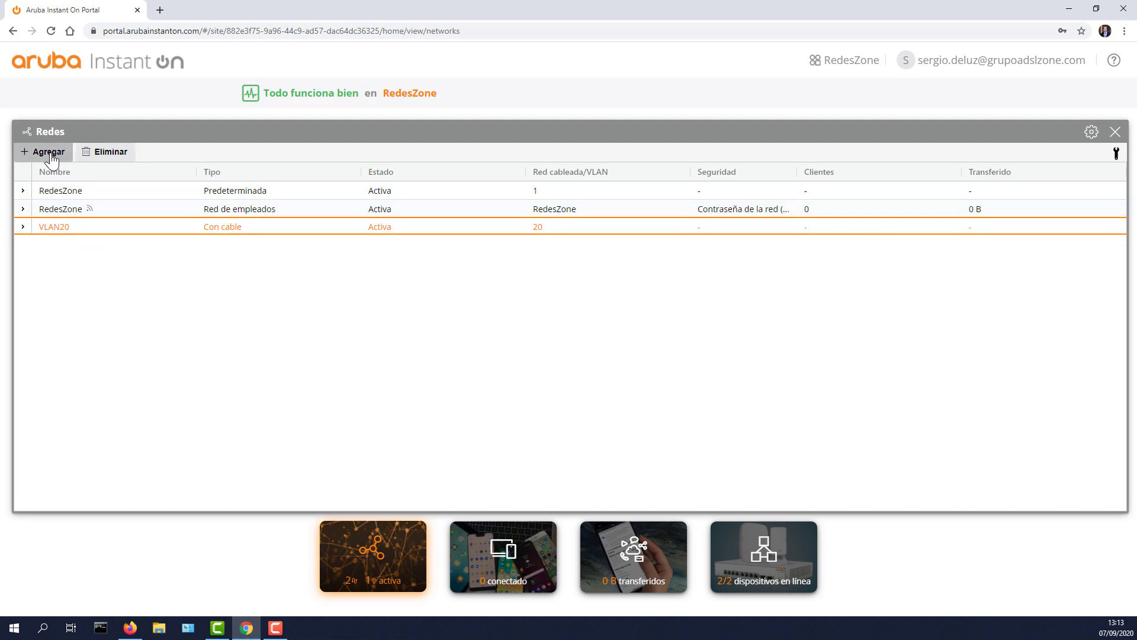
Step: Add a new wireless employee network named RZ20
{"action": "left_click", "coordinate": [48, 153]}
{"action": "left_click", "coordinate": [238, 290]}
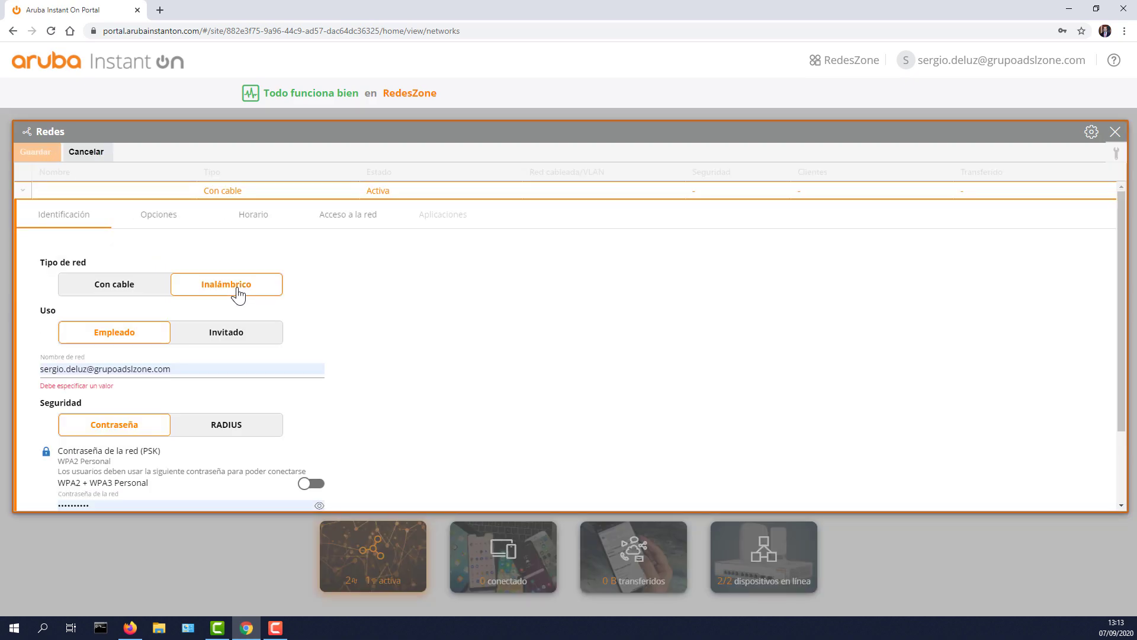
{"action": "left_click_drag", "start_coordinate": [170, 367], "coordinate": [31, 366]}
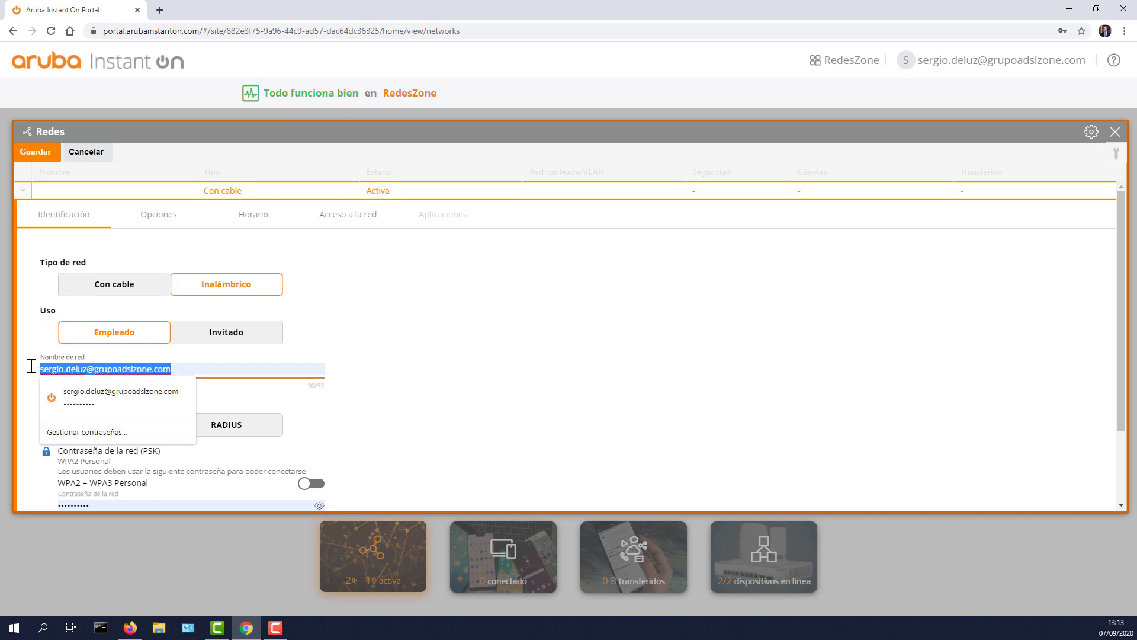
{"action": "key", "text": "BackSpace"}
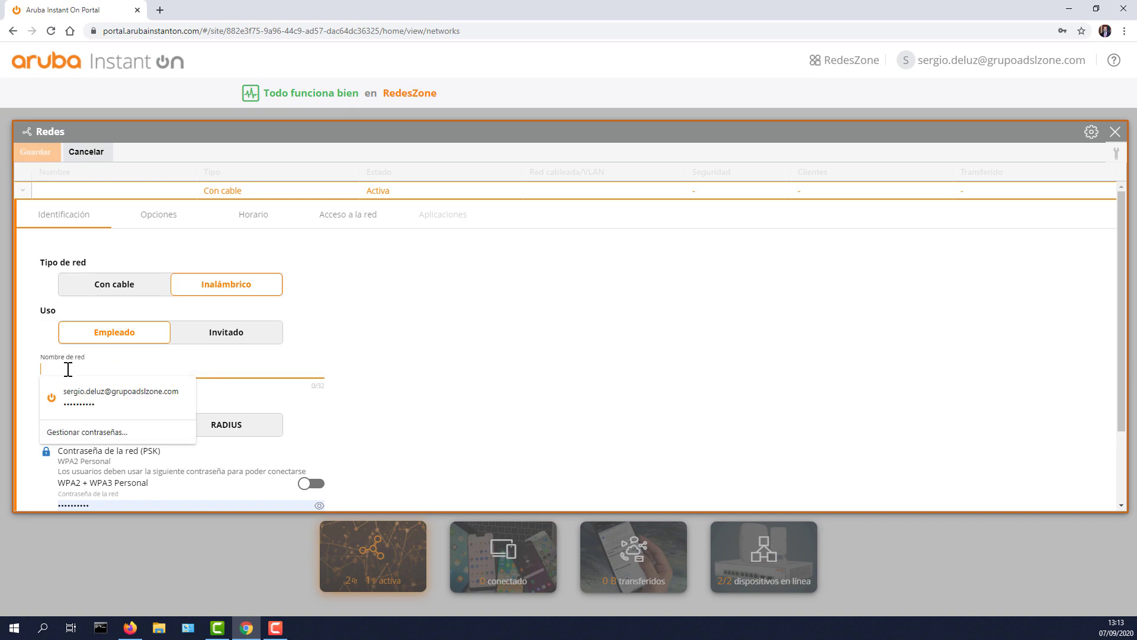
{"action": "type", "text": "RZ20"}
{"action": "left_click", "coordinate": [52, 369]}
{"action": "left_click", "coordinate": [422, 366]}
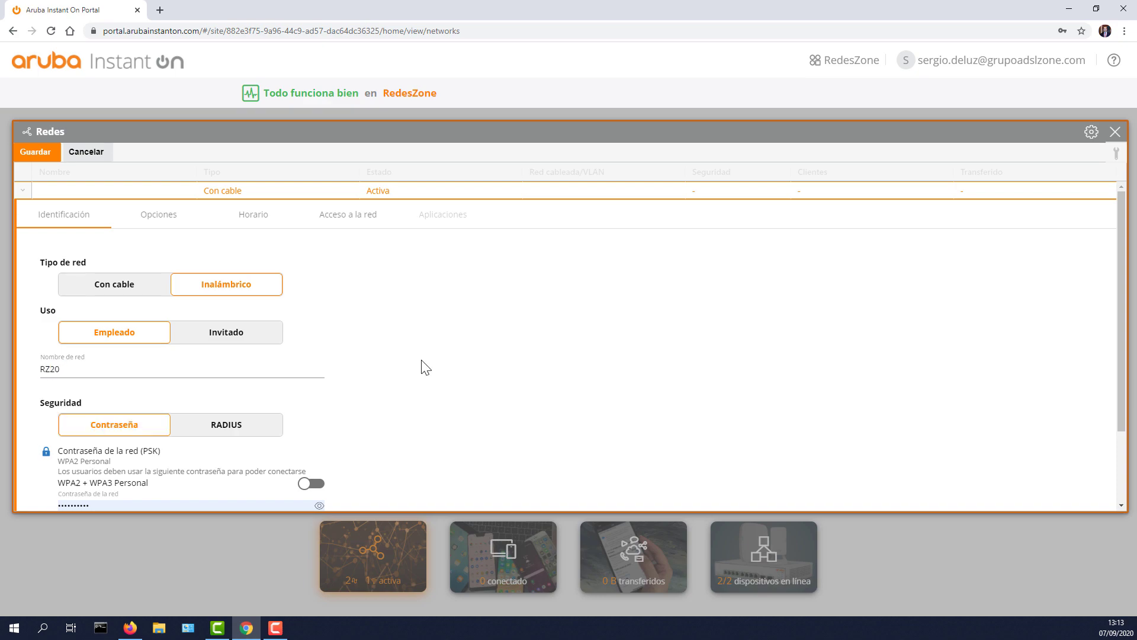
Step: Enter the network password and enable WPA2 + WPA3 Personal security
{"action": "scroll", "coordinate": [363, 358], "scroll_direction": "down", "scroll_amount": 3}
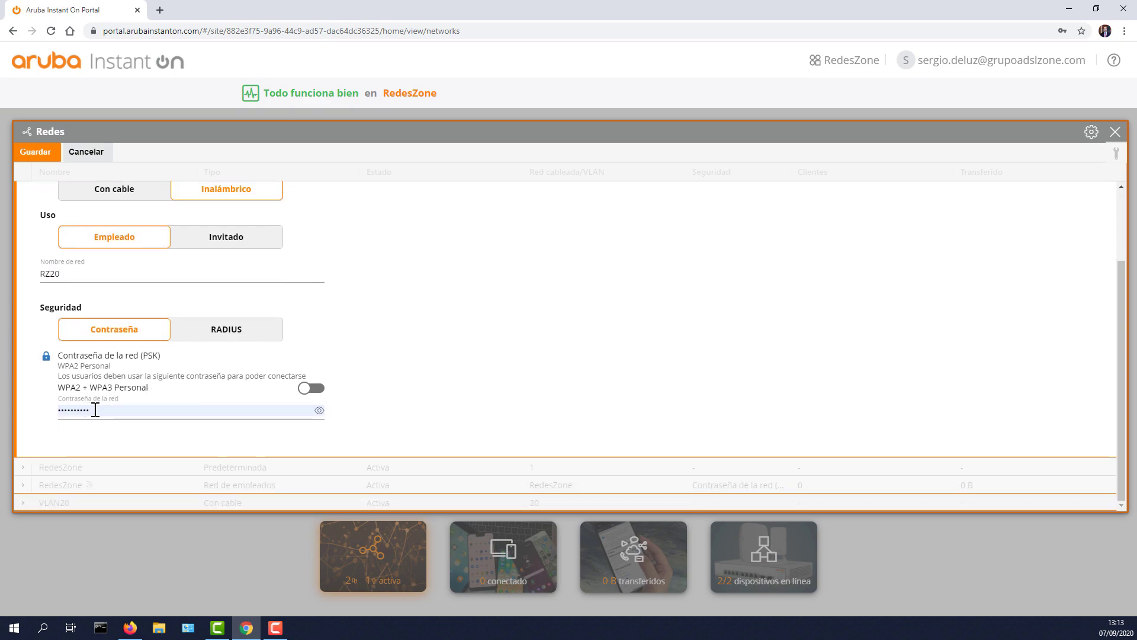
{"action": "left_click_drag", "start_coordinate": [94, 408], "coordinate": [49, 409]}
{"action": "type", "text": "12345678"}
{"action": "left_click", "coordinate": [320, 410]}
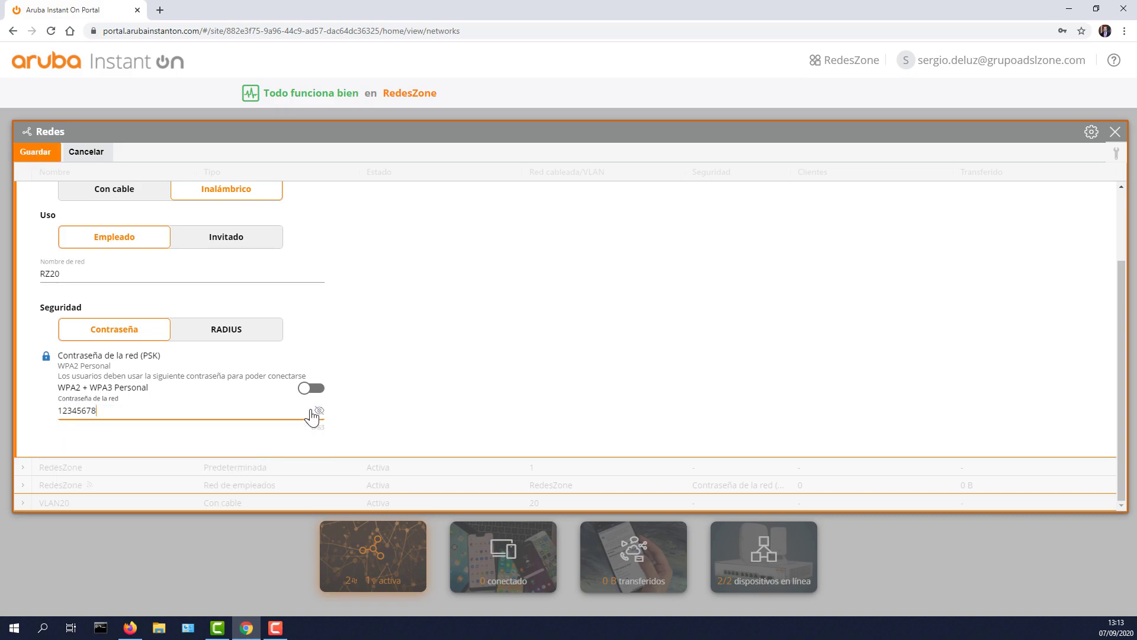
{"action": "left_click_drag", "start_coordinate": [120, 410], "coordinate": [54, 418]}
{"action": "left_click", "coordinate": [357, 421]}
{"action": "left_click", "coordinate": [313, 388]}
{"action": "scroll", "coordinate": [323, 386], "scroll_direction": "up", "scroll_amount": 2}
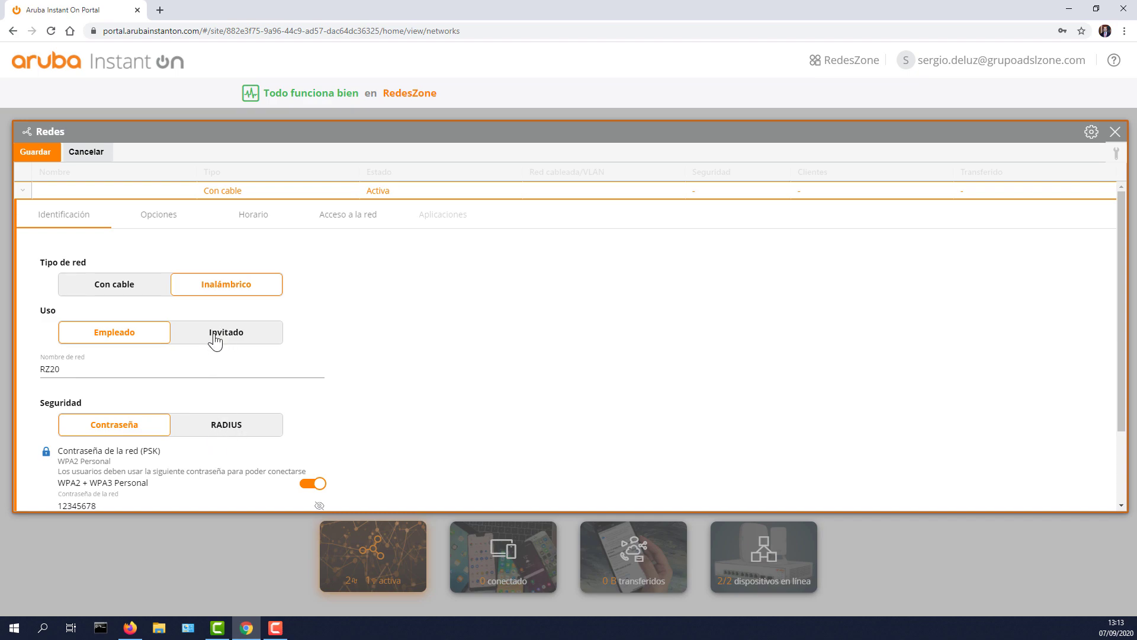
Step: Set RZ20's Red asignada to VLAN20 in Opciones, declining the browser password prompt
{"action": "left_click", "coordinate": [169, 220]}
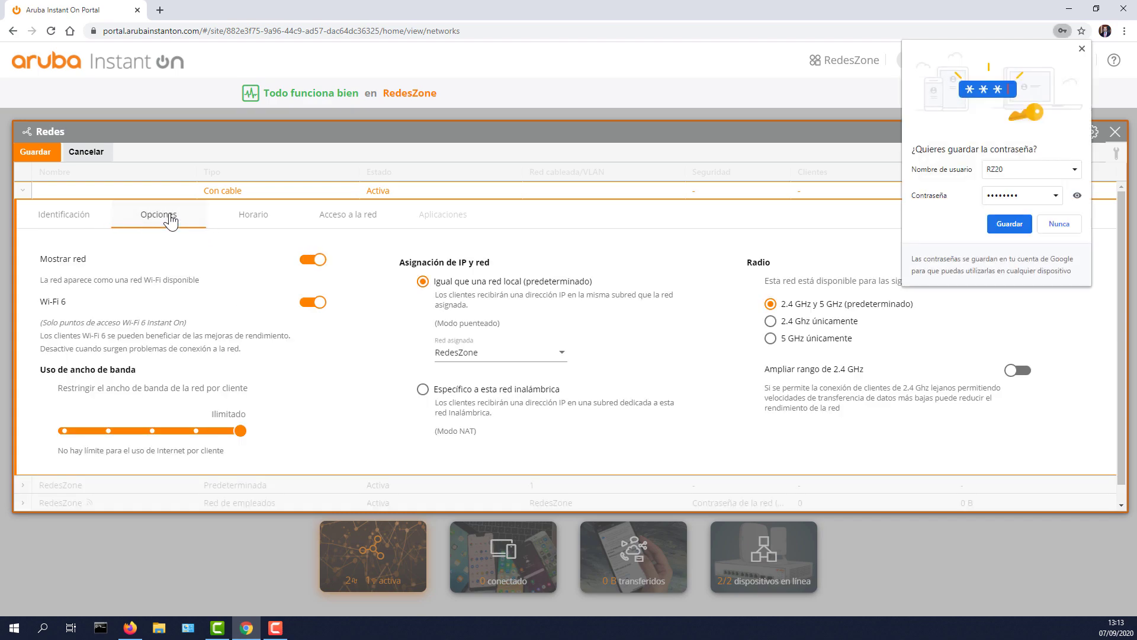
{"action": "left_click", "coordinate": [1050, 225]}
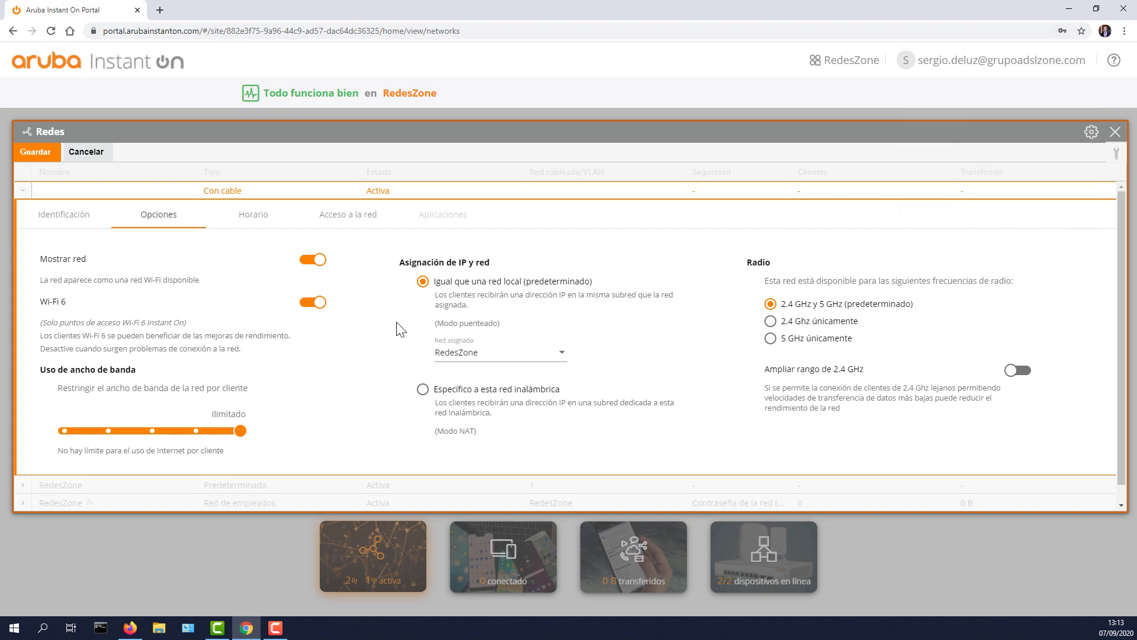
{"action": "scroll", "coordinate": [197, 354], "scroll_direction": "down", "scroll_amount": 1}
{"action": "scroll", "coordinate": [197, 355], "scroll_direction": "up", "scroll_amount": 1}
{"action": "left_click", "coordinate": [488, 355]}
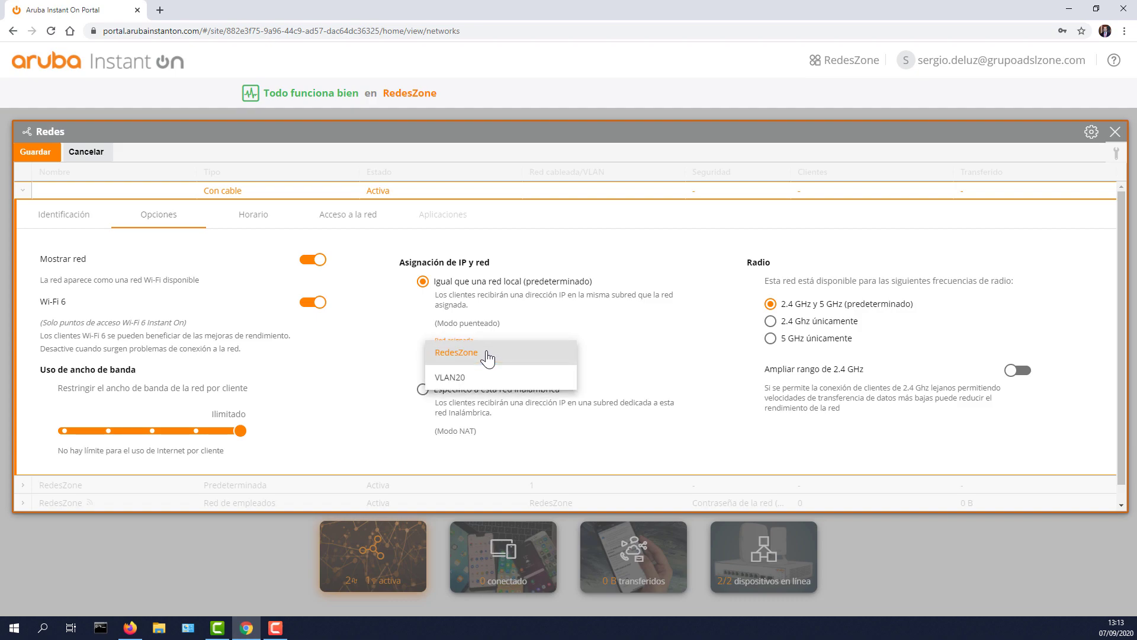
{"action": "left_click", "coordinate": [462, 381]}
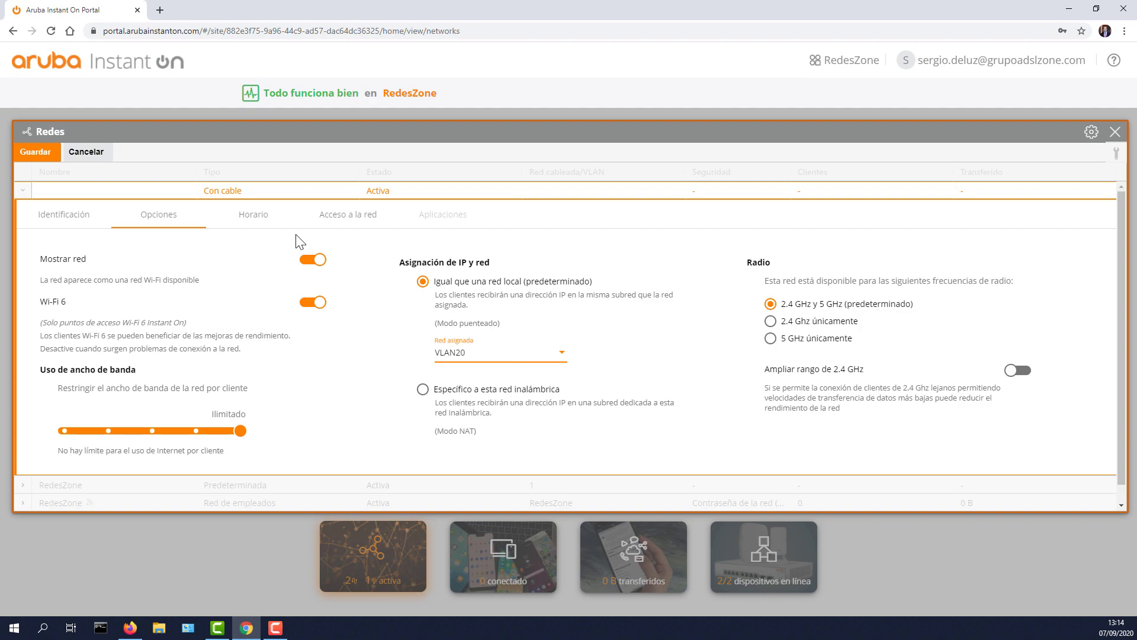
{"action": "left_click", "coordinate": [263, 225]}
Step: Try Acceso restringido with an allowed IP, then revert to Acceso sin restricciones
{"action": "left_click", "coordinate": [343, 223]}
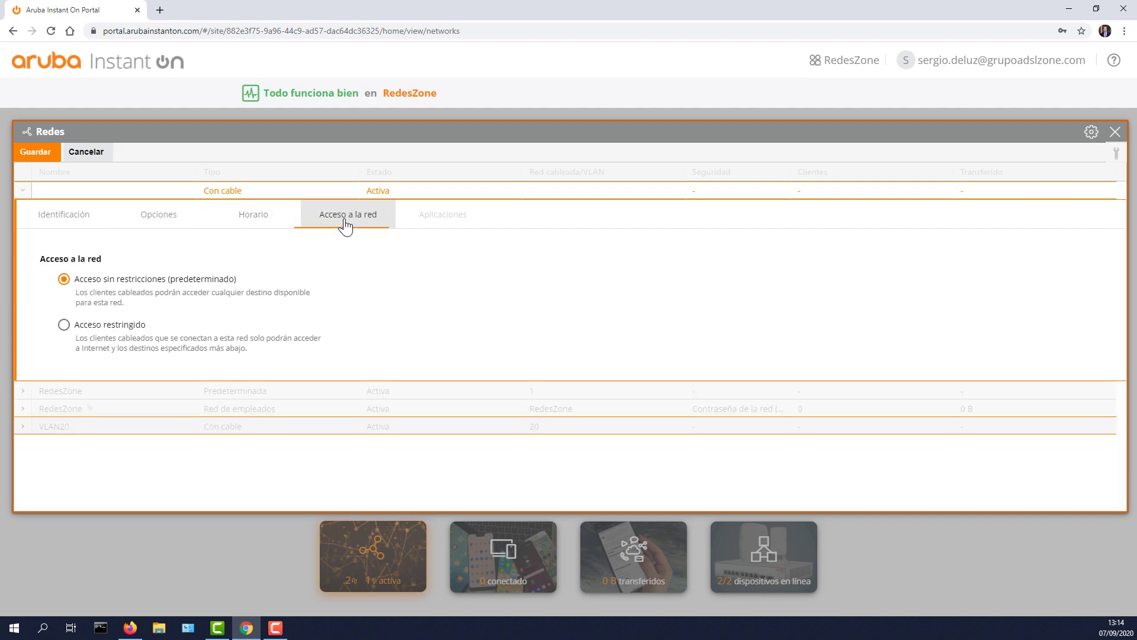
{"action": "left_click", "coordinate": [117, 287]}
{"action": "left_click", "coordinate": [111, 328]}
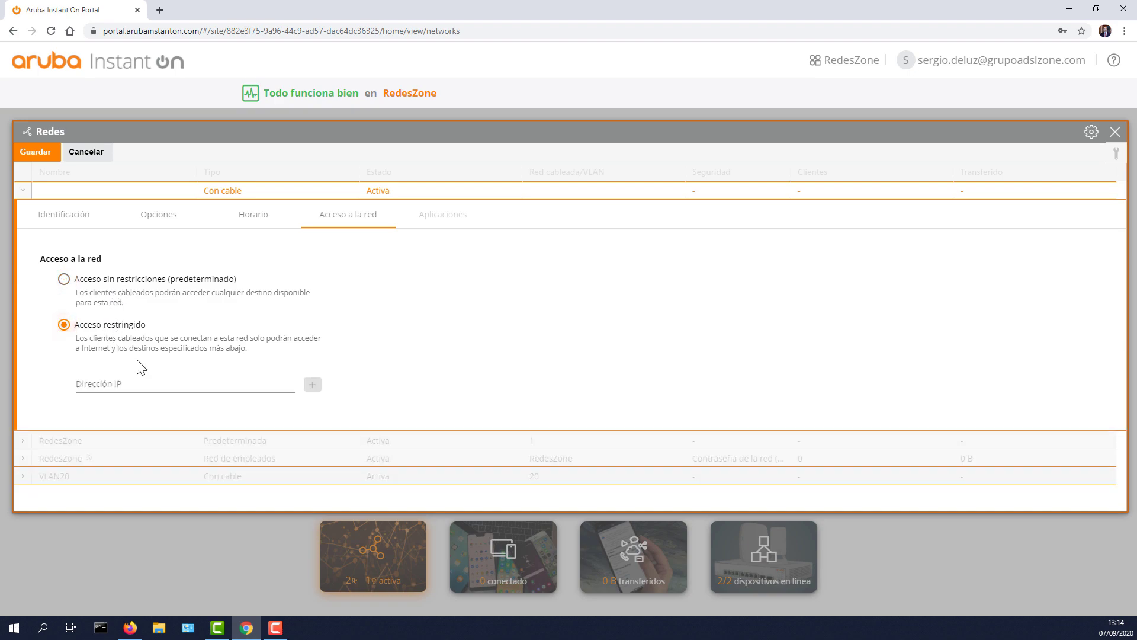
{"action": "left_click", "coordinate": [206, 385]}
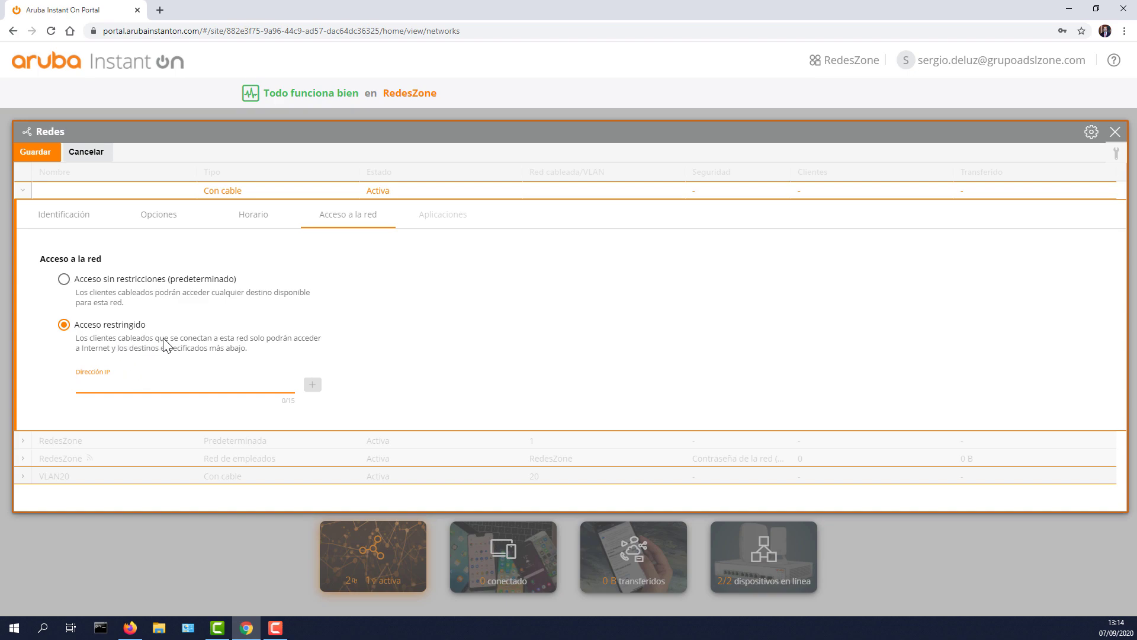
{"action": "left_click_drag", "start_coordinate": [161, 350], "coordinate": [188, 349]}
{"action": "left_click", "coordinate": [223, 386]}
{"action": "left_click", "coordinate": [97, 281]}
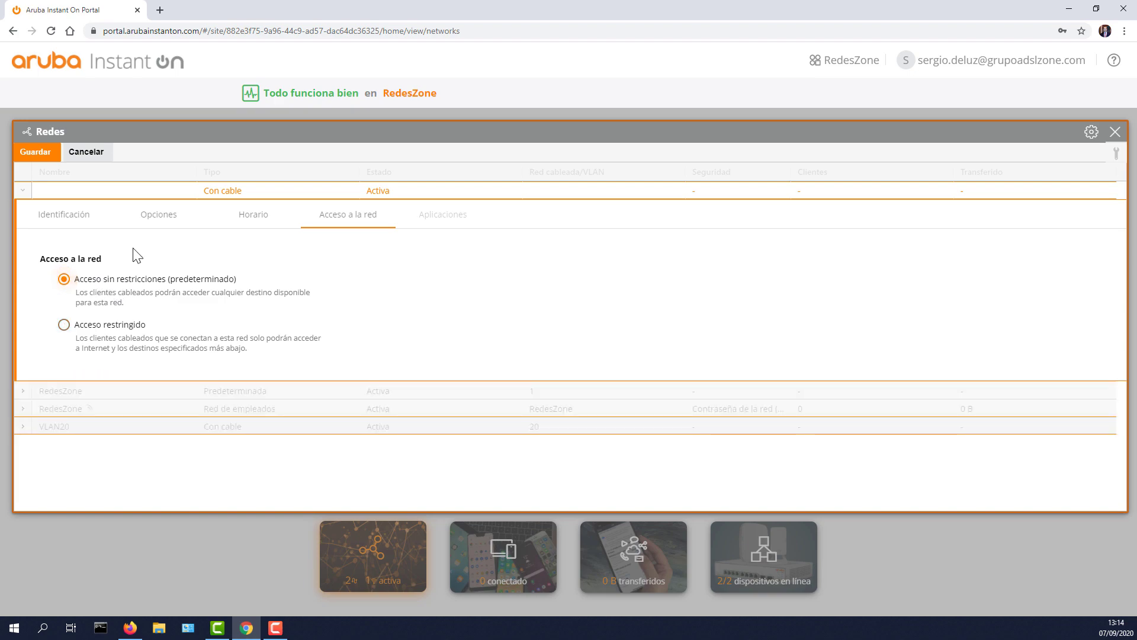
Step: Save the RZ20 network and collapse its row
{"action": "left_click", "coordinate": [61, 223]}
{"action": "scroll", "coordinate": [200, 361], "scroll_direction": "down", "scroll_amount": 2}
{"action": "scroll", "coordinate": [200, 363], "scroll_direction": "up", "scroll_amount": 2}
{"action": "left_click", "coordinate": [159, 214]}
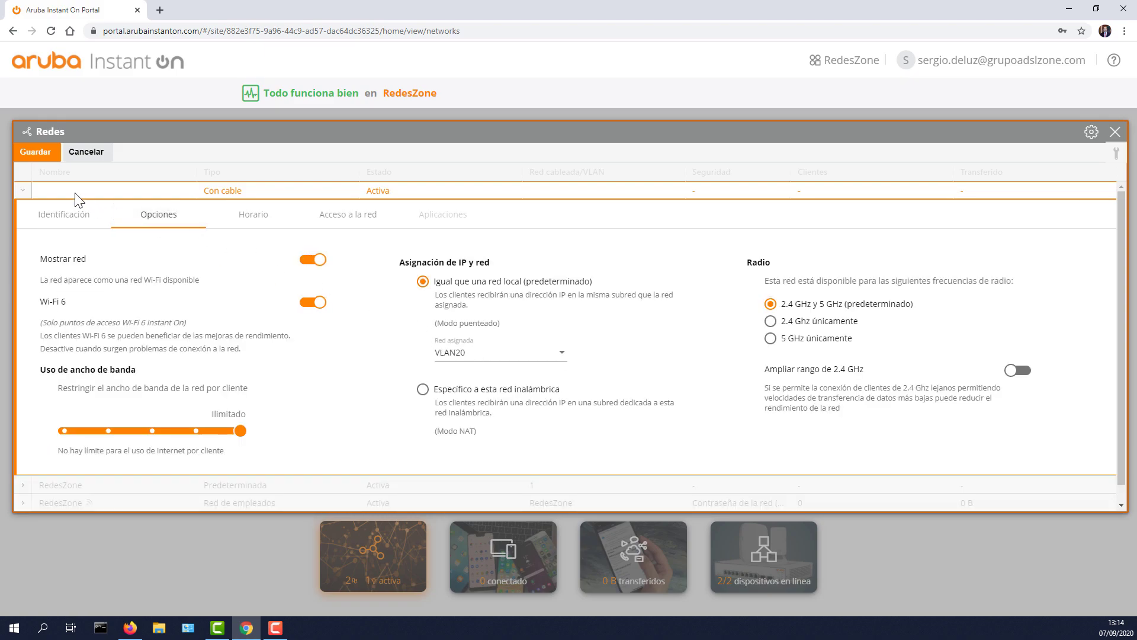
{"action": "left_click", "coordinate": [39, 153]}
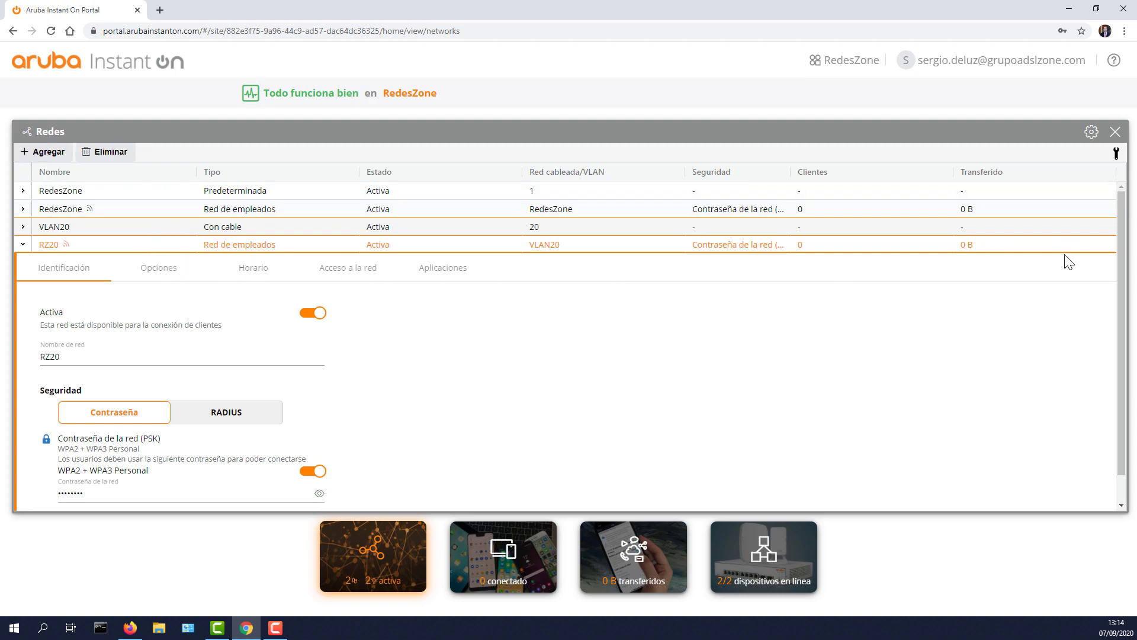
{"action": "left_click", "coordinate": [22, 245]}
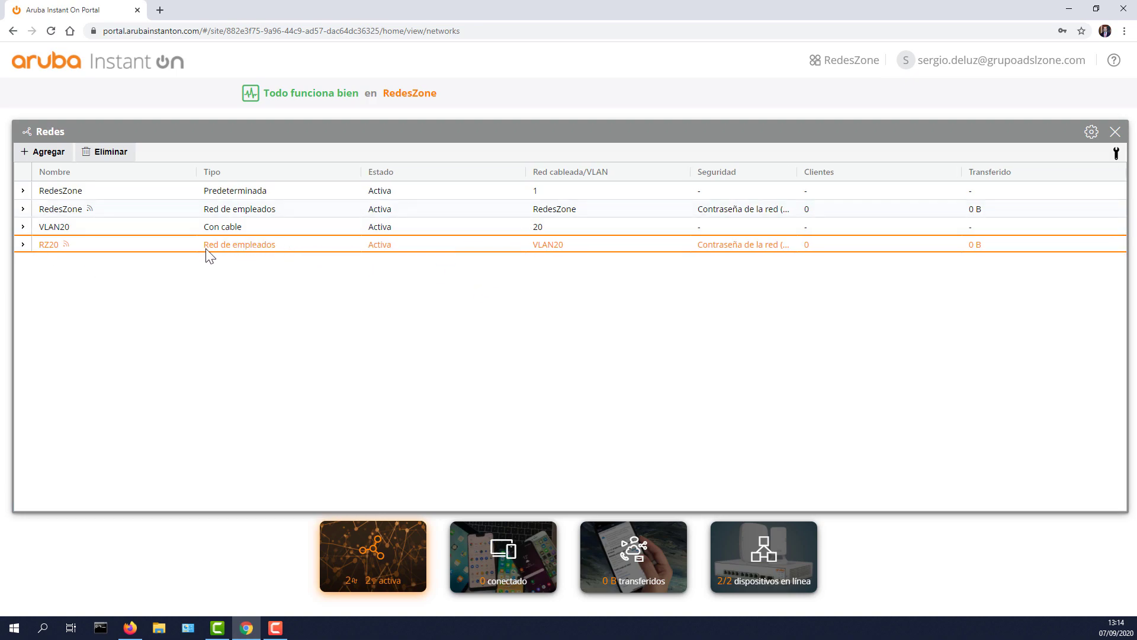
{"action": "left_click", "coordinate": [1115, 134]}
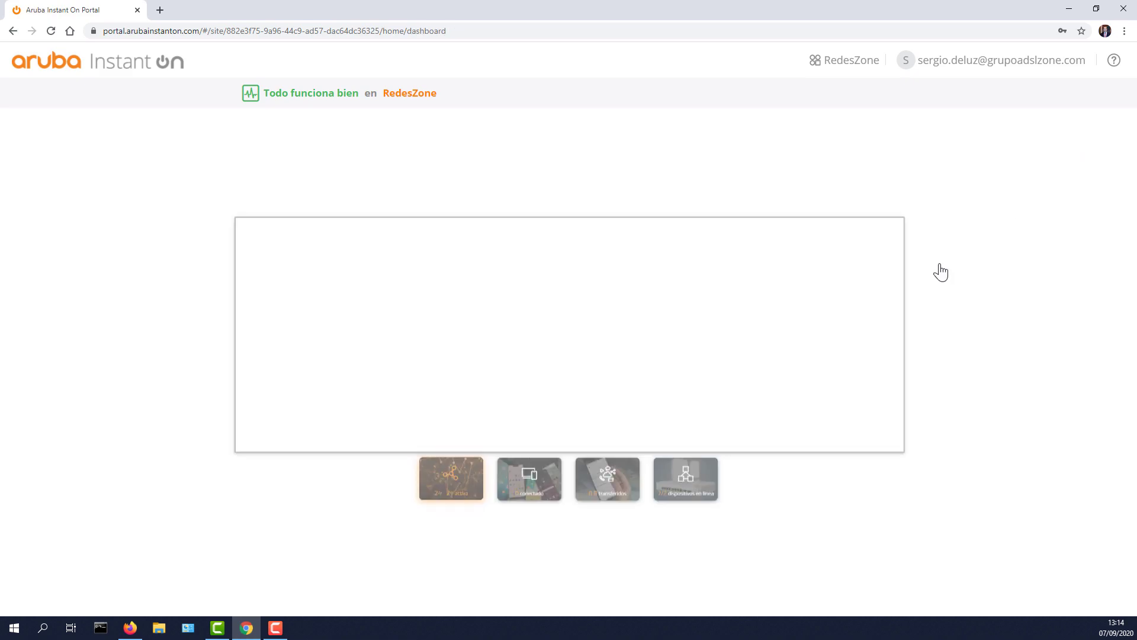
{"action": "left_click", "coordinate": [768, 414]}
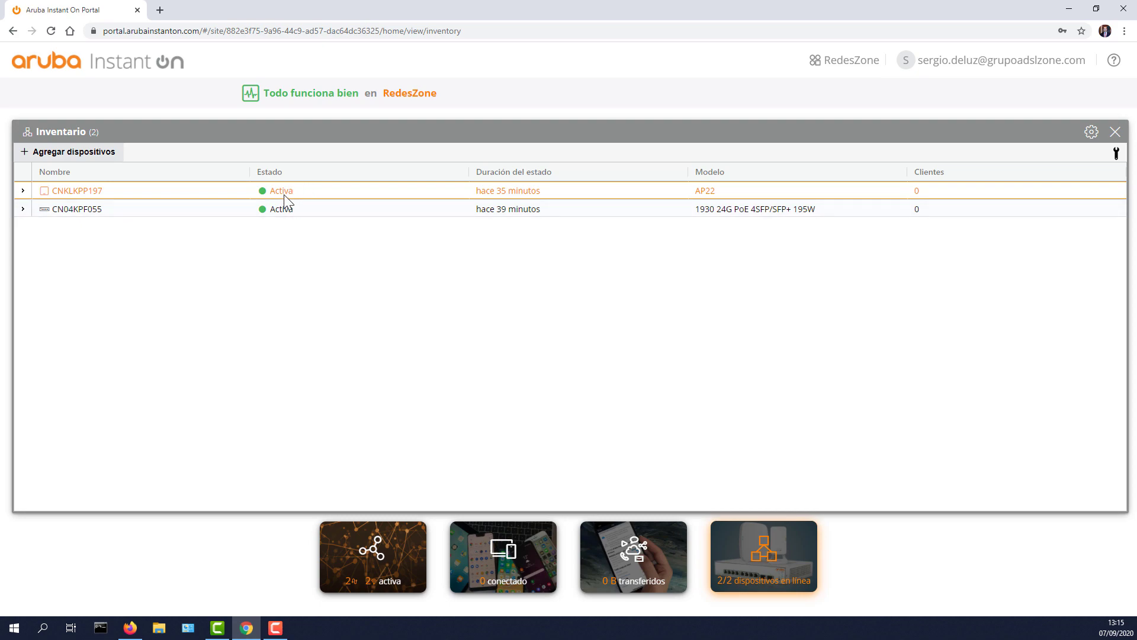
{"action": "left_click", "coordinate": [1115, 132]}
{"action": "left_click", "coordinate": [402, 267]}
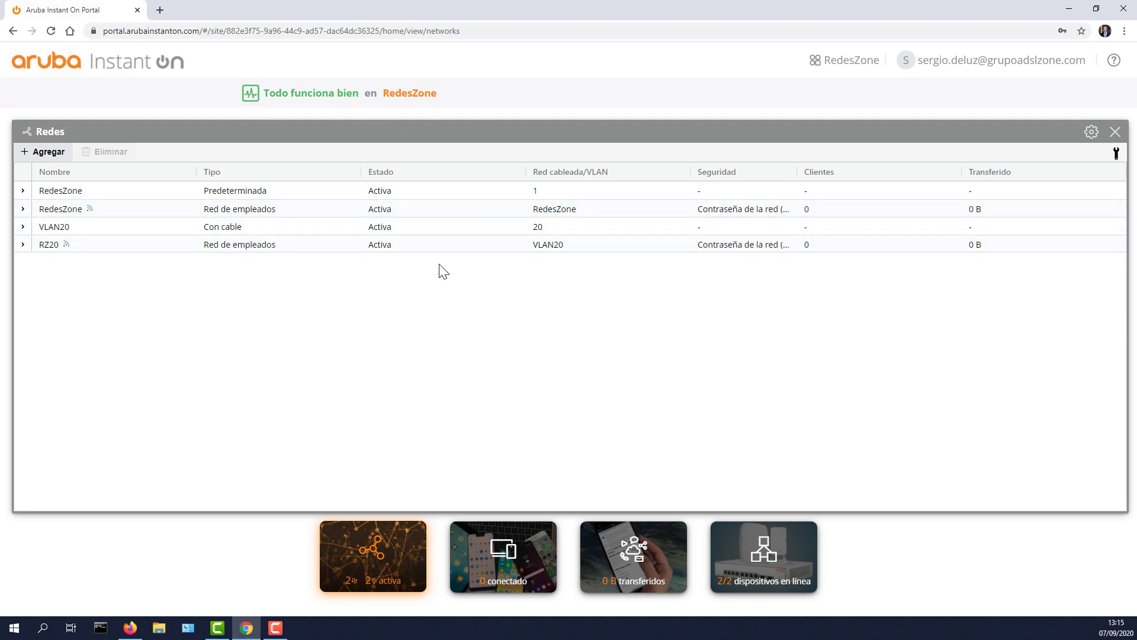
Step: Add a new wireless guest network named RZ20I
{"action": "left_click", "coordinate": [44, 152]}
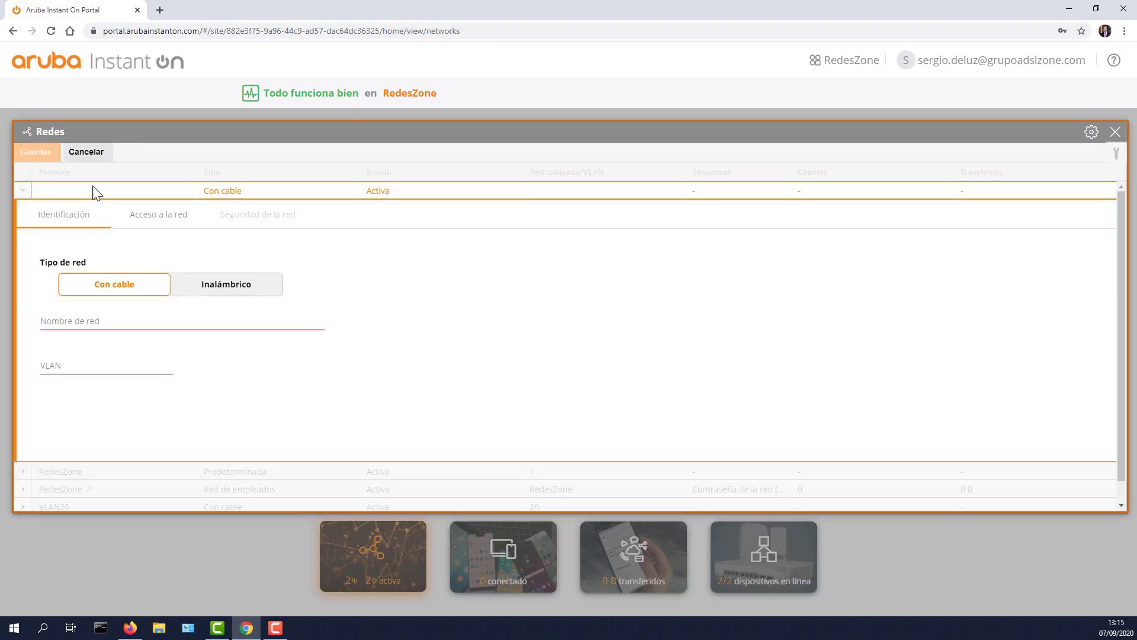
{"action": "left_click", "coordinate": [201, 288]}
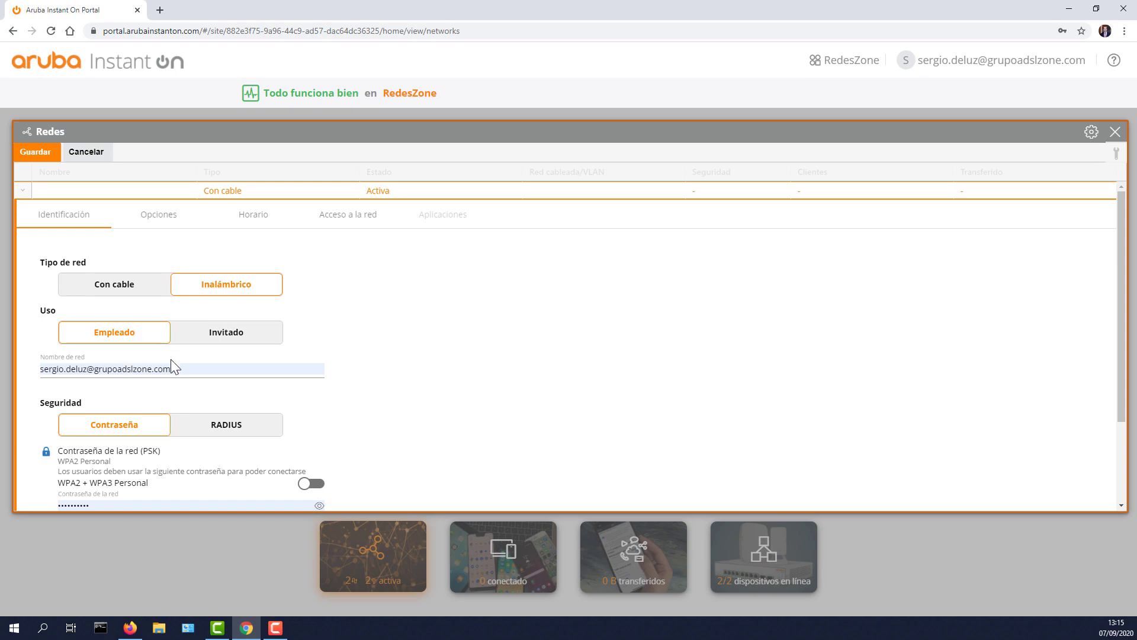
{"action": "left_click", "coordinate": [240, 339]}
{"action": "left_click_drag", "start_coordinate": [184, 370], "coordinate": [61, 369]}
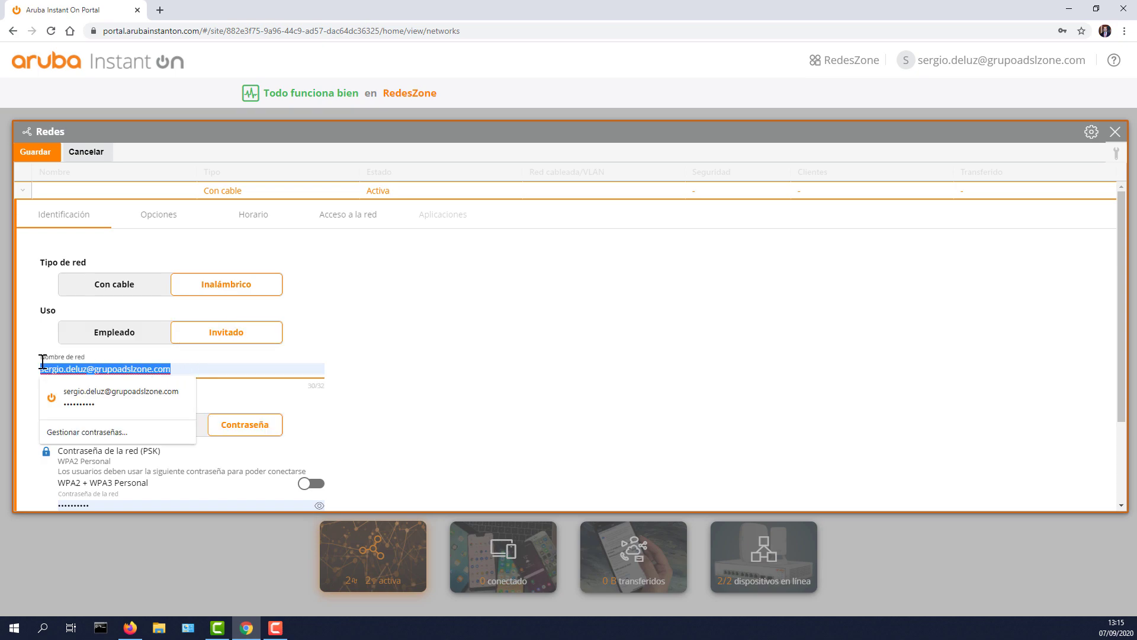
{"action": "key", "text": "BackSpace"}
{"action": "type", "text": "RZ2"}
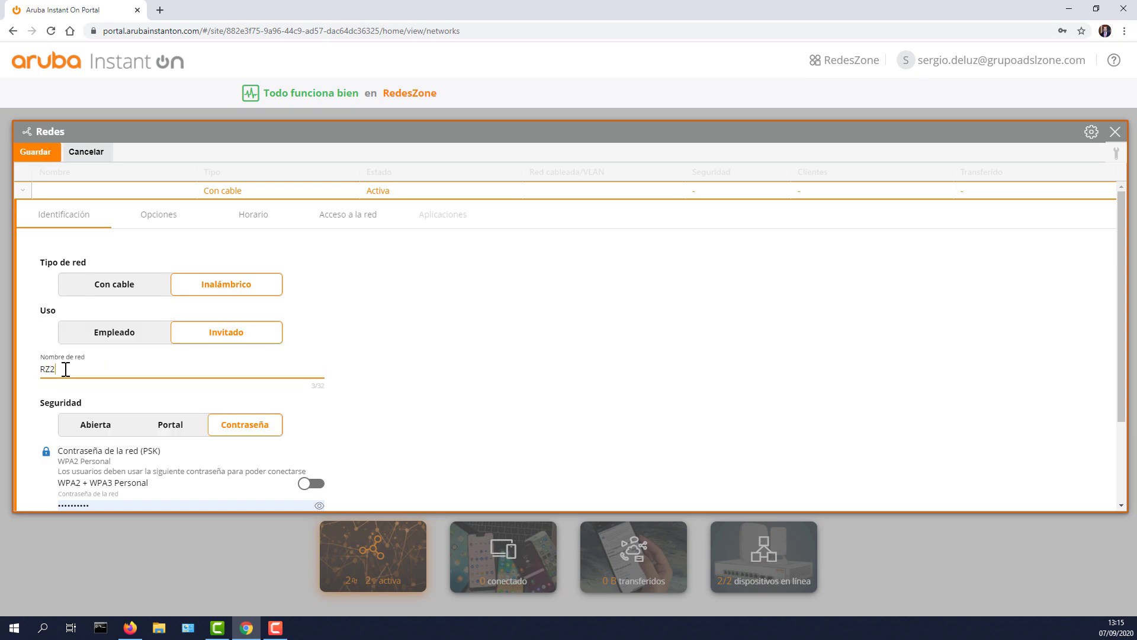
{"action": "type", "text": "0"}
{"action": "type", "text": "1"}
{"action": "scroll", "coordinate": [146, 368], "scroll_direction": "down", "scroll_amount": 2}
Step: Set security to Contraseña with WPA2 + WPA3 and enter the network password
{"action": "left_click", "coordinate": [96, 319]}
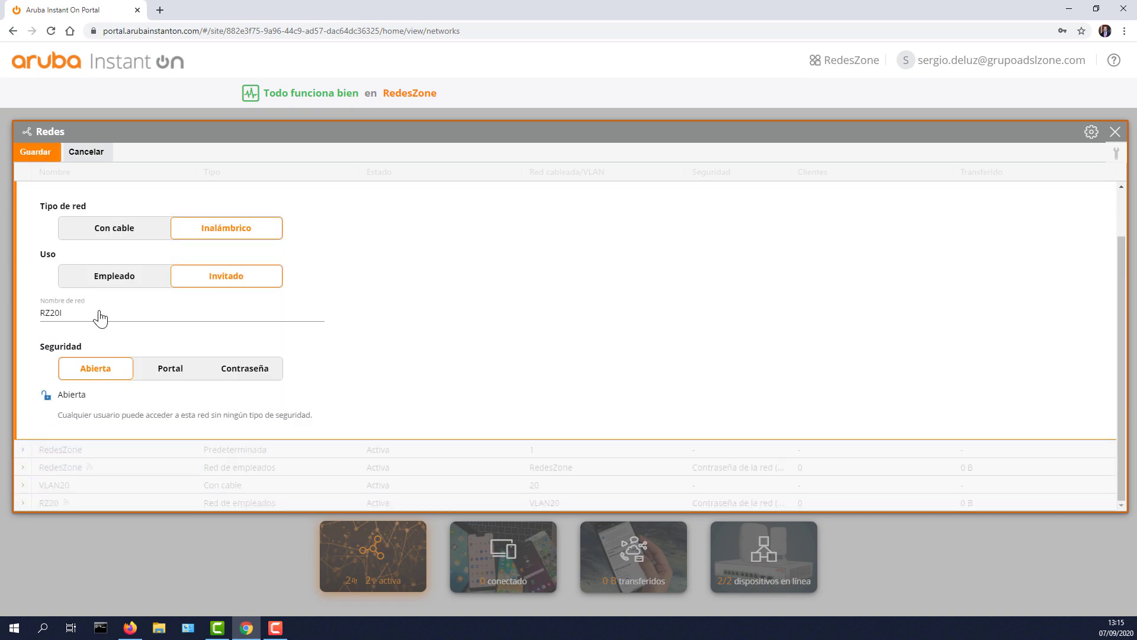
{"action": "left_click", "coordinate": [178, 372]}
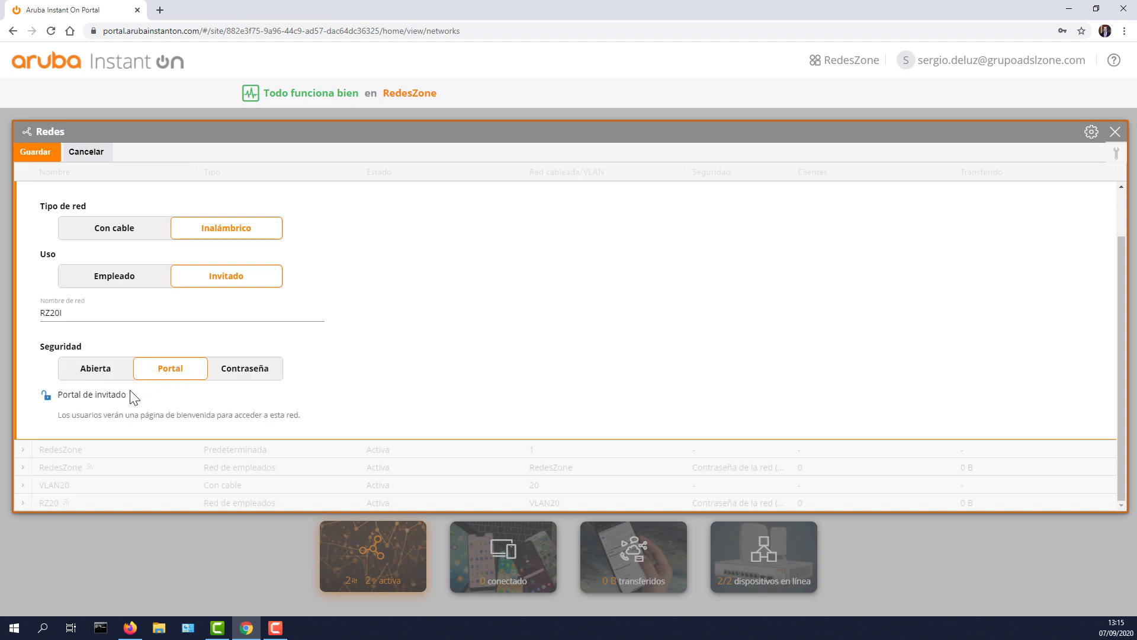
{"action": "left_click", "coordinate": [242, 373]}
{"action": "scroll", "coordinate": [234, 364], "scroll_direction": "down", "scroll_amount": 1}
{"action": "left_click", "coordinate": [311, 372]}
{"action": "left_click", "coordinate": [320, 394]}
{"action": "left_click_drag", "start_coordinate": [121, 385], "coordinate": [41, 384]}
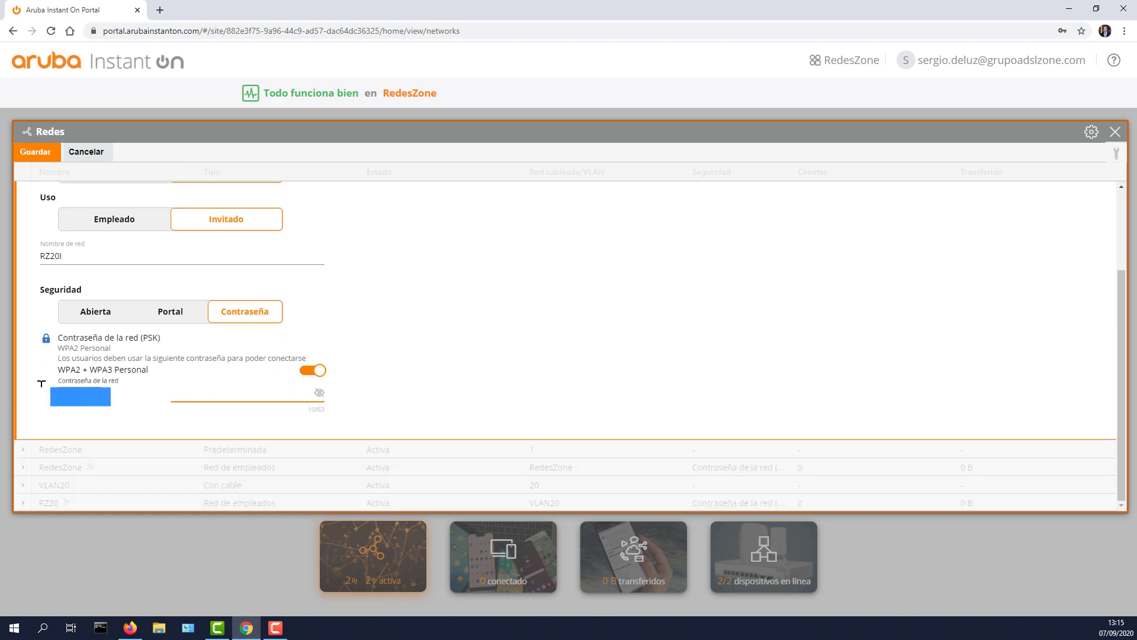
{"action": "type", "text": "1234567"}
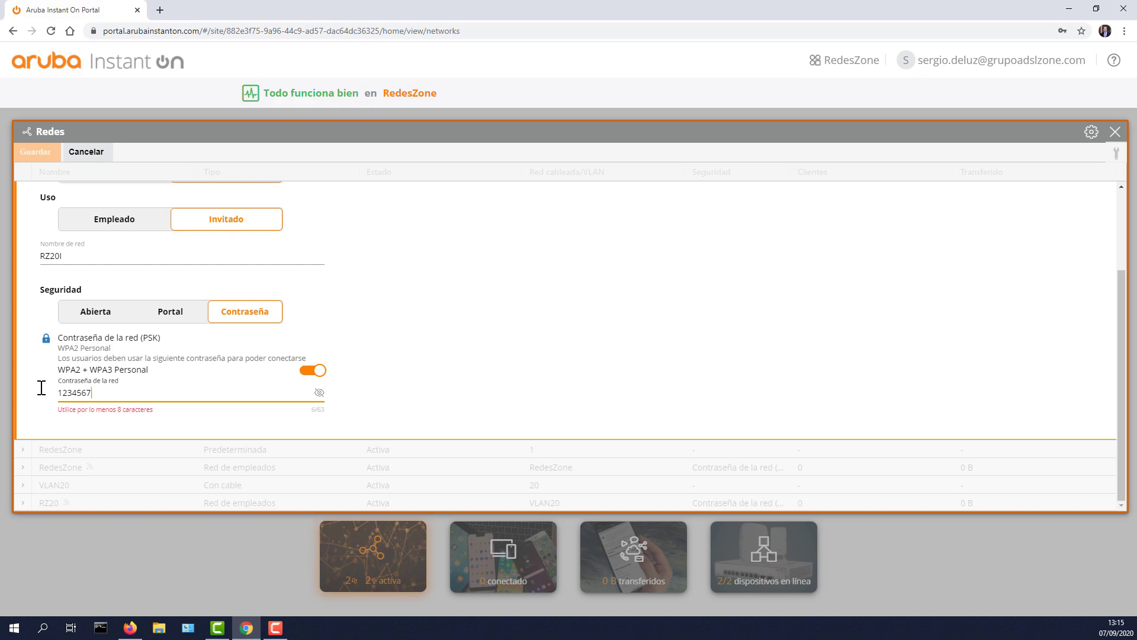
{"action": "type", "text": "8"}
{"action": "left_click", "coordinate": [425, 388]}
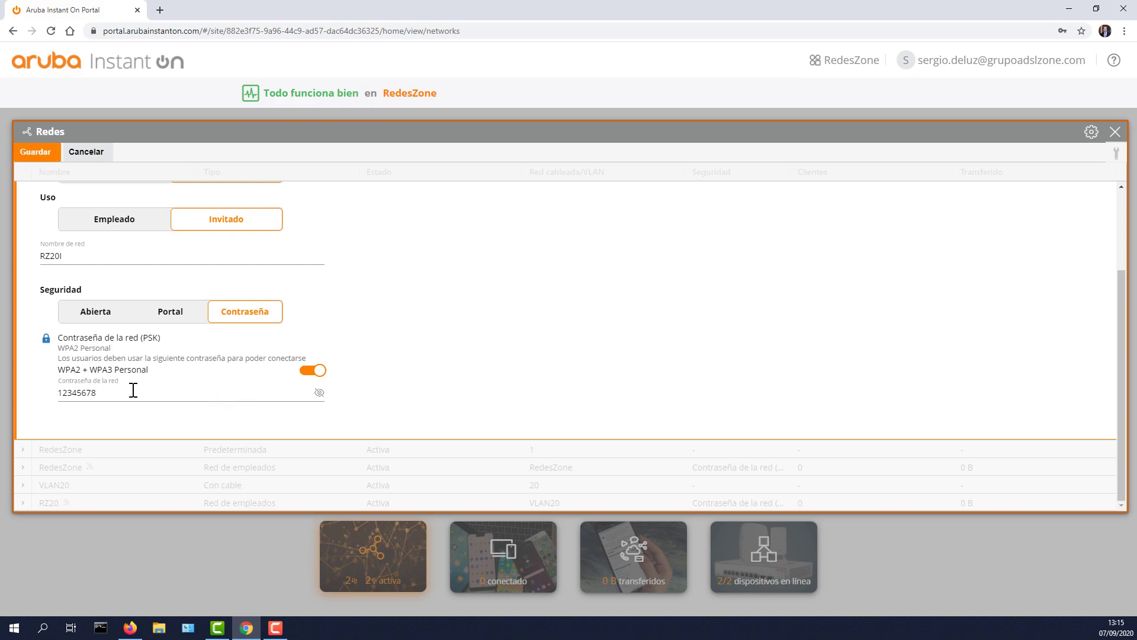
{"action": "scroll", "coordinate": [206, 378], "scroll_direction": "up", "scroll_amount": 2}
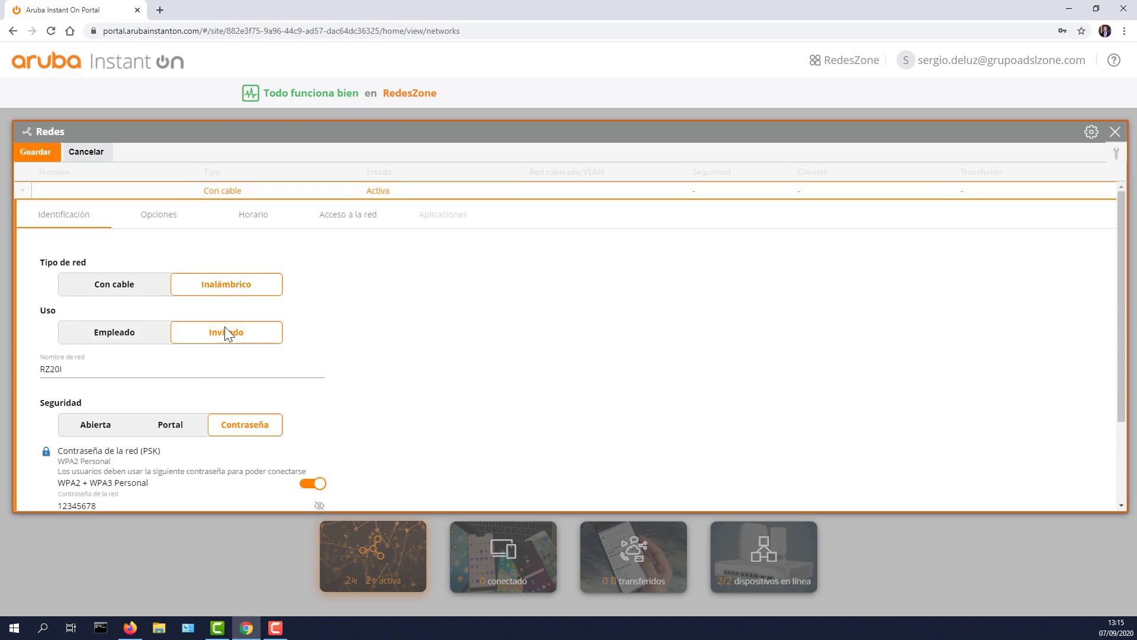
{"action": "left_click", "coordinate": [161, 220]}
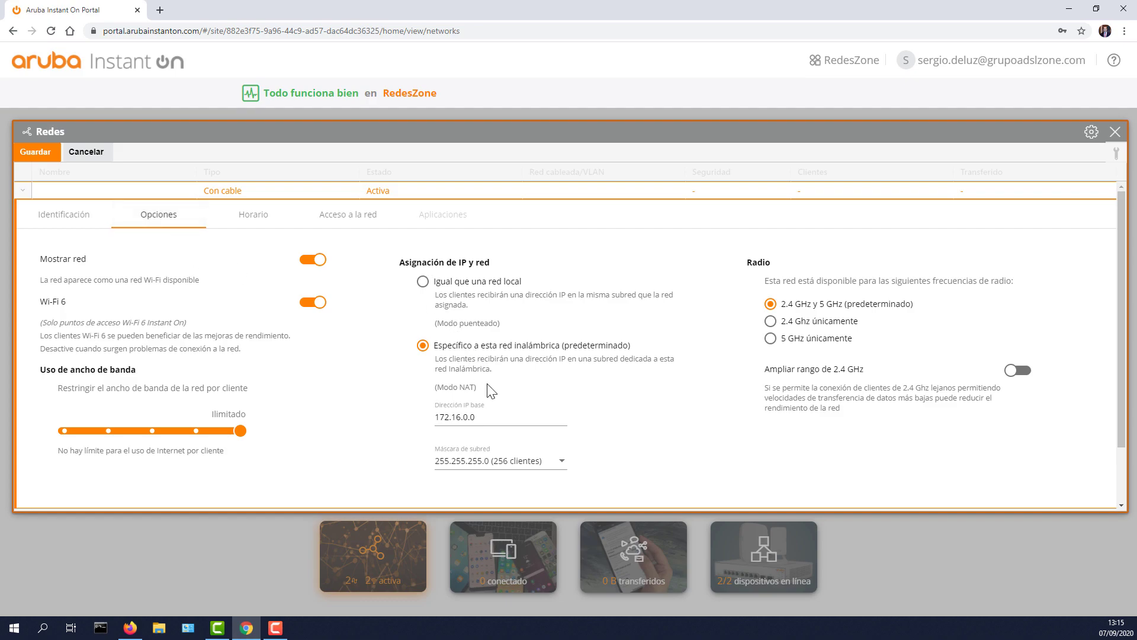
Step: Try bridging guests to VLAN20, then keep NAT mode with its dedicated subnet
{"action": "scroll", "coordinate": [500, 386], "scroll_direction": "down", "scroll_amount": 1}
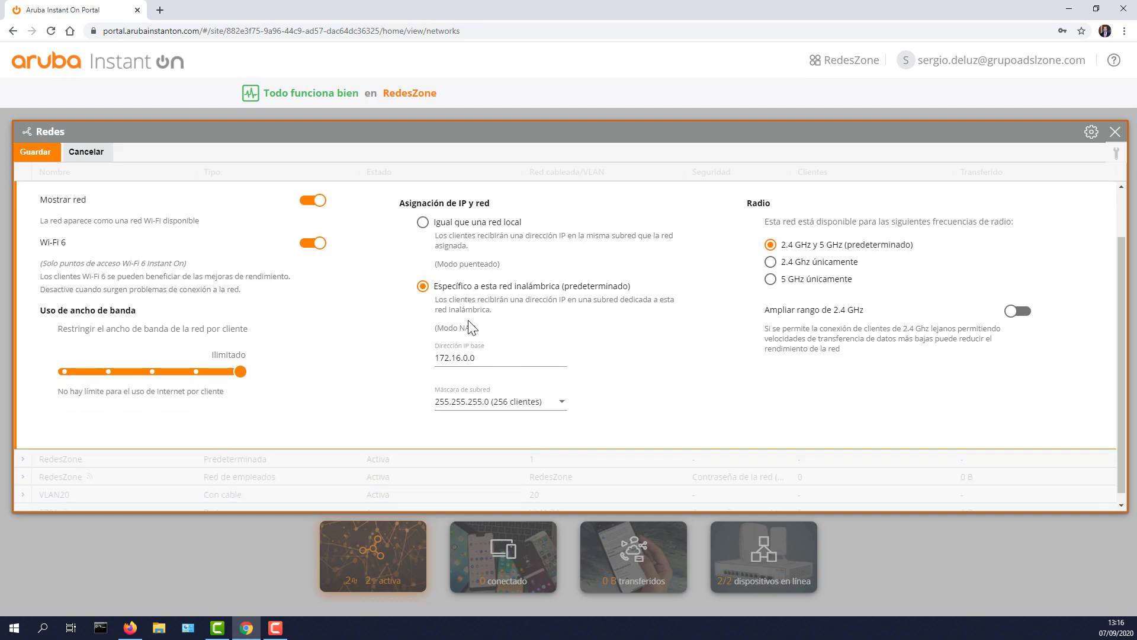
{"action": "scroll", "coordinate": [472, 326], "scroll_direction": "up", "scroll_amount": 1}
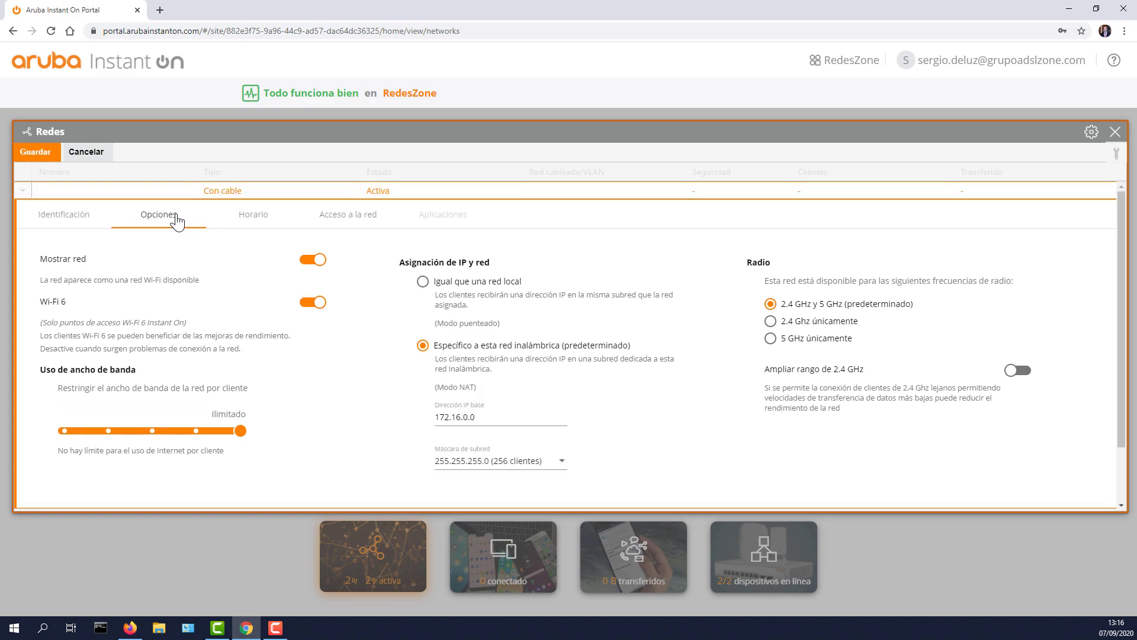
{"action": "scroll", "coordinate": [419, 314], "scroll_direction": "down", "scroll_amount": 1}
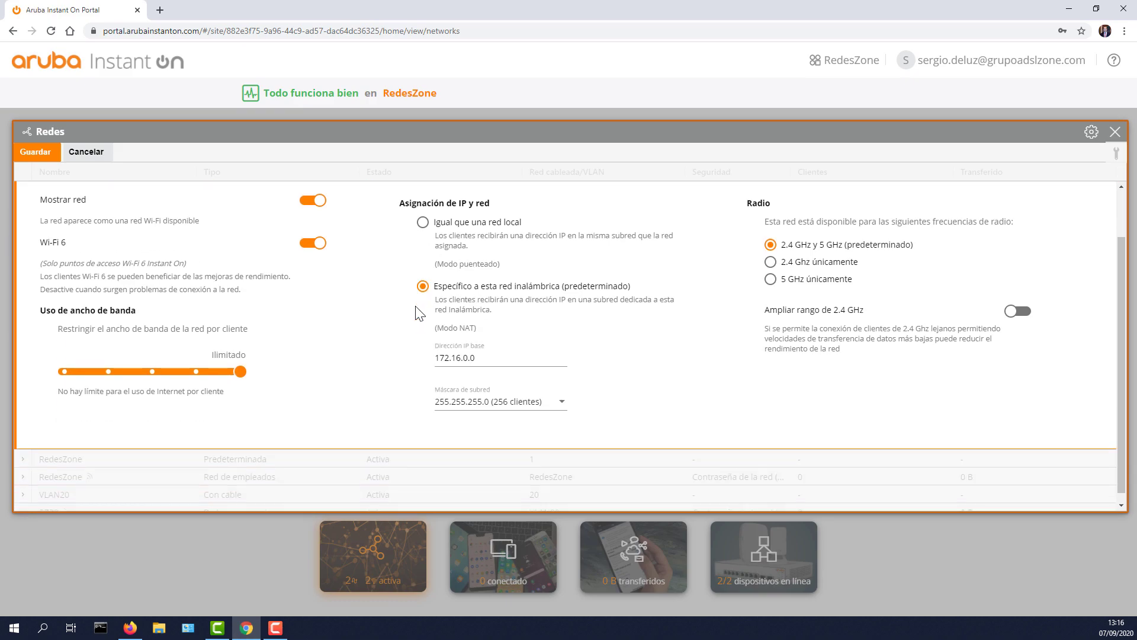
{"action": "left_click", "coordinate": [423, 222]}
{"action": "left_click", "coordinate": [481, 323]}
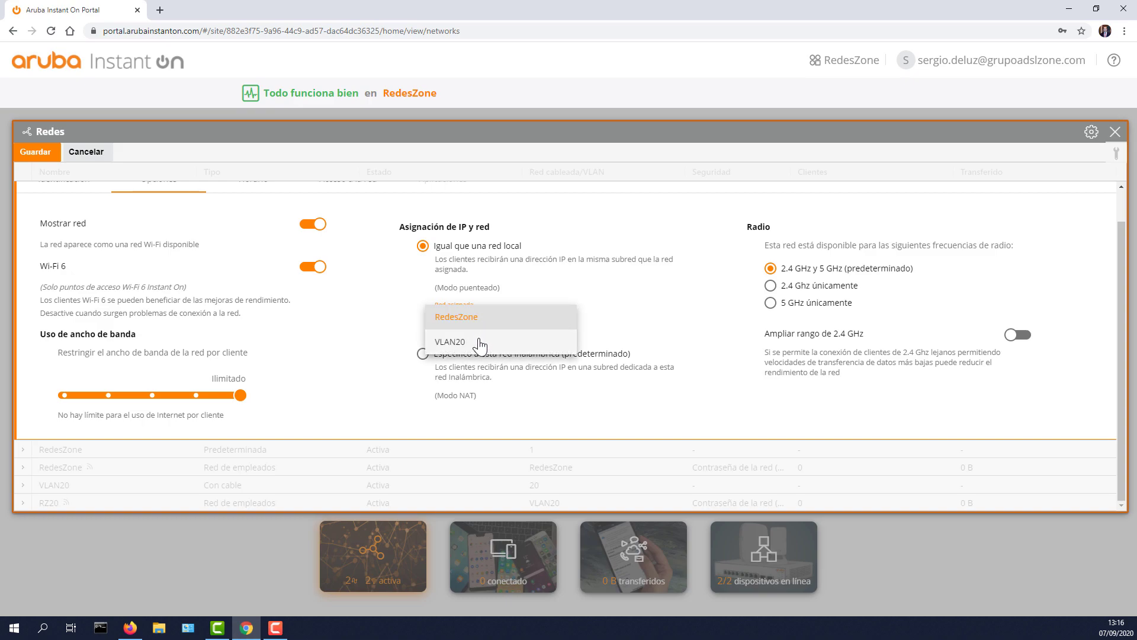
{"action": "left_click", "coordinate": [481, 344]}
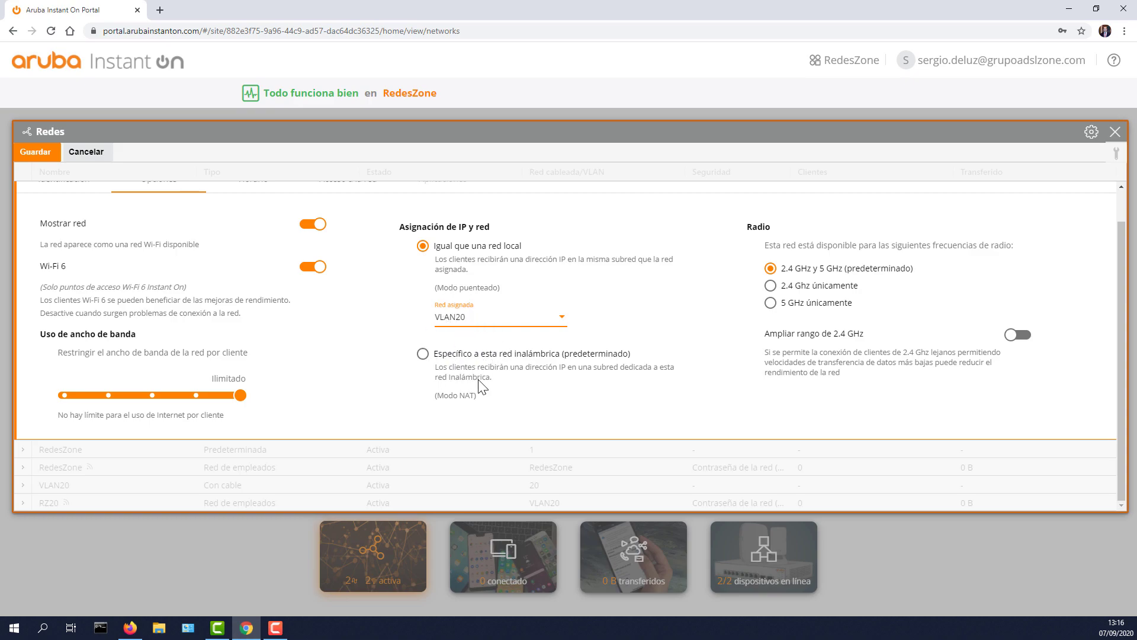
{"action": "left_click", "coordinate": [459, 356]}
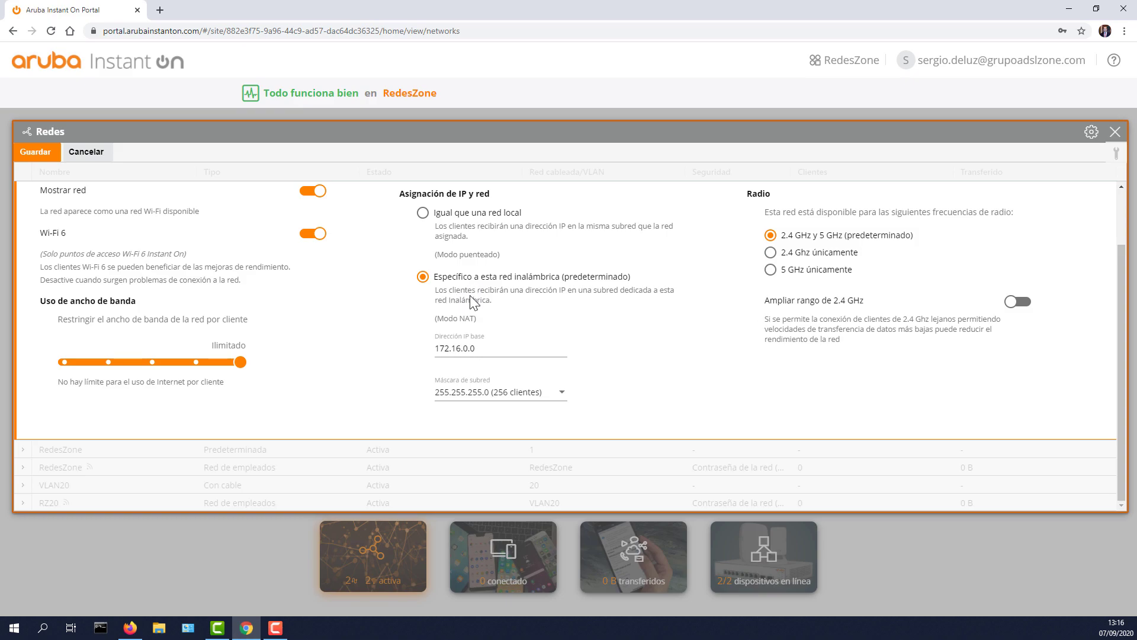
{"action": "left_click_drag", "start_coordinate": [509, 291], "coordinate": [599, 298]}
{"action": "left_click", "coordinate": [607, 296]}
{"action": "triple_click", "coordinate": [468, 295]}
{"action": "left_click", "coordinate": [504, 306]}
{"action": "scroll", "coordinate": [492, 339], "scroll_direction": "up", "scroll_amount": 2}
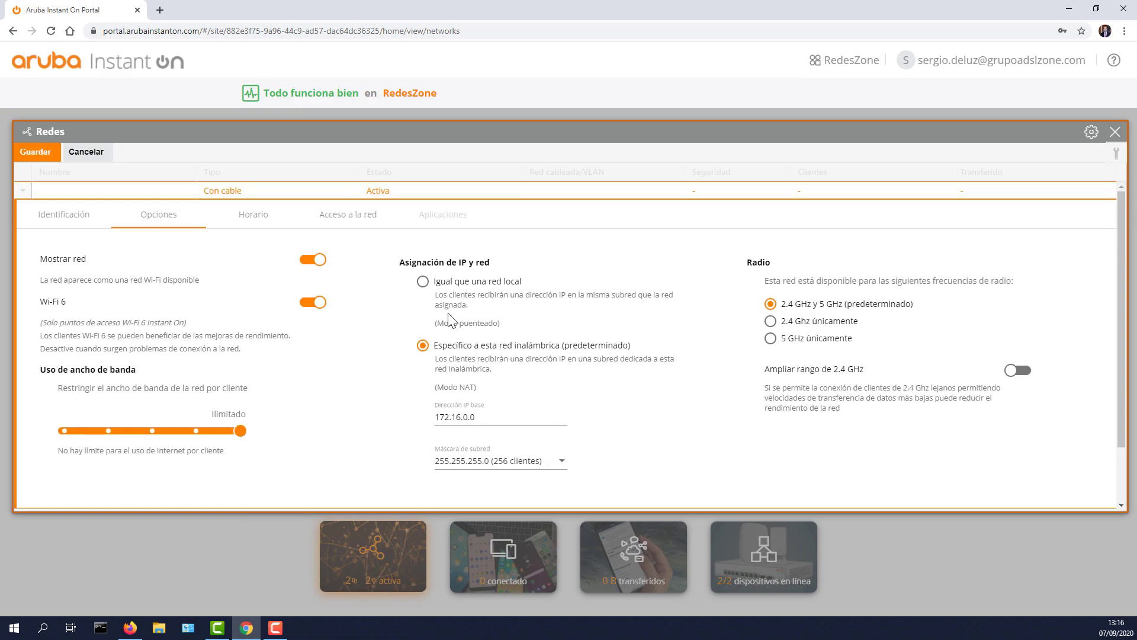
Step: Review Horario and Acceso a la red, save RZ20I, and close the networks panel
{"action": "left_click", "coordinate": [235, 220]}
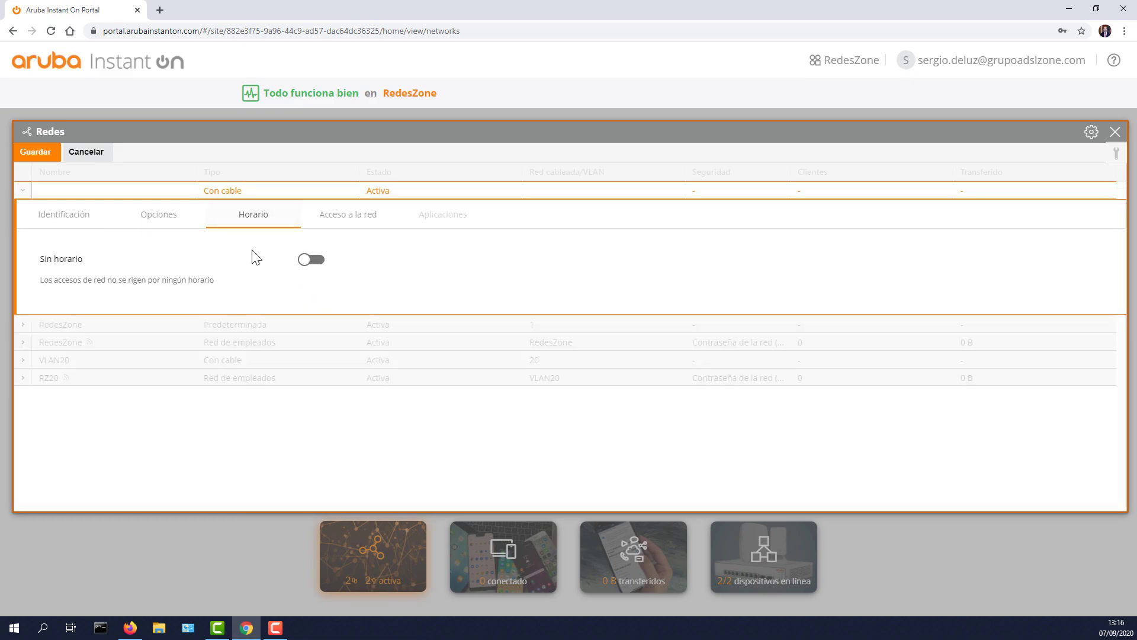
{"action": "left_click", "coordinate": [342, 217]}
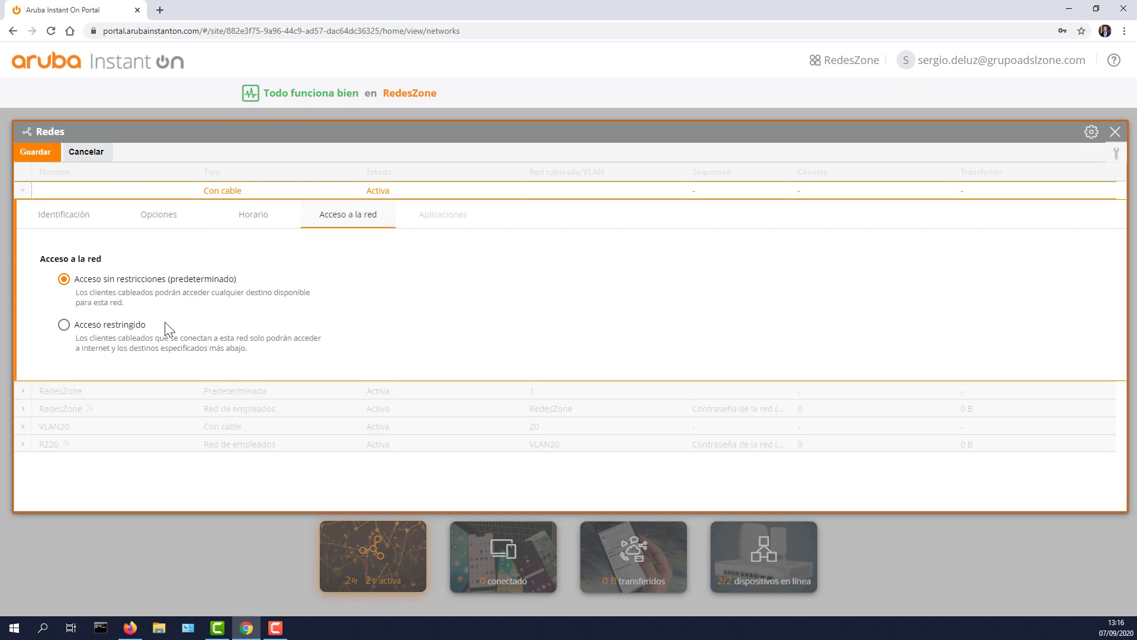
{"action": "left_click", "coordinate": [156, 217]}
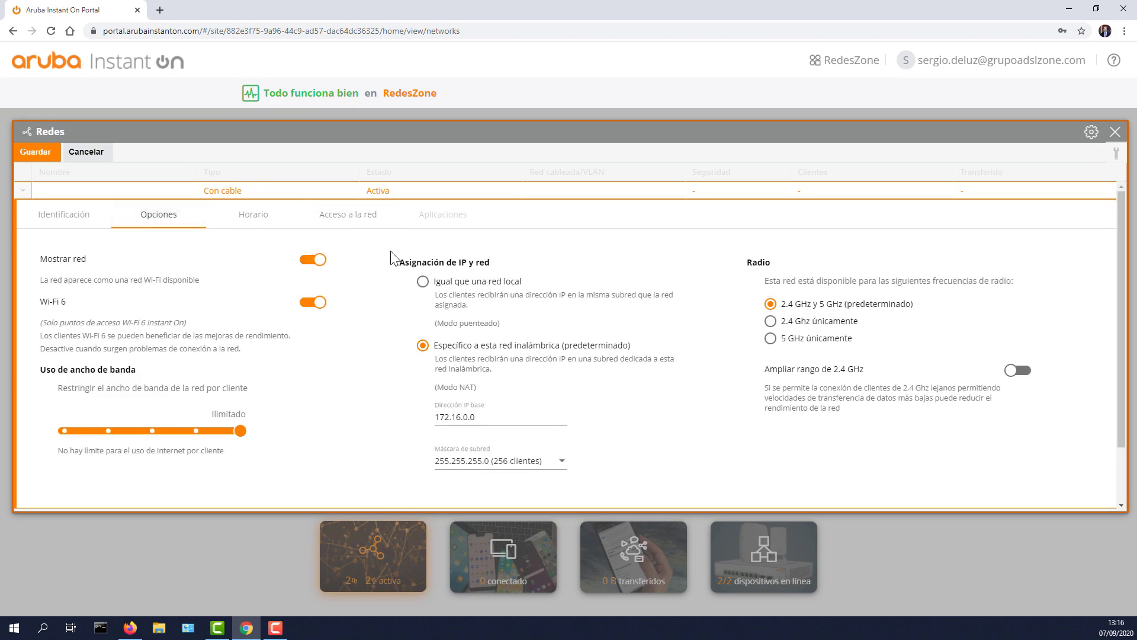
{"action": "left_click", "coordinate": [46, 155]}
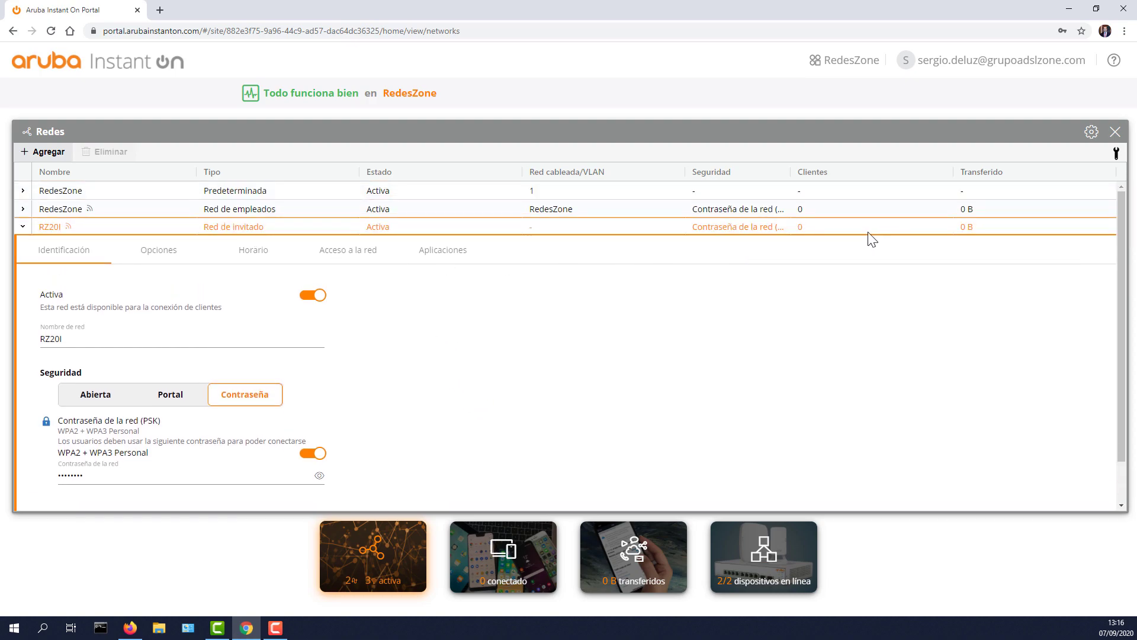
{"action": "left_click", "coordinate": [23, 228]}
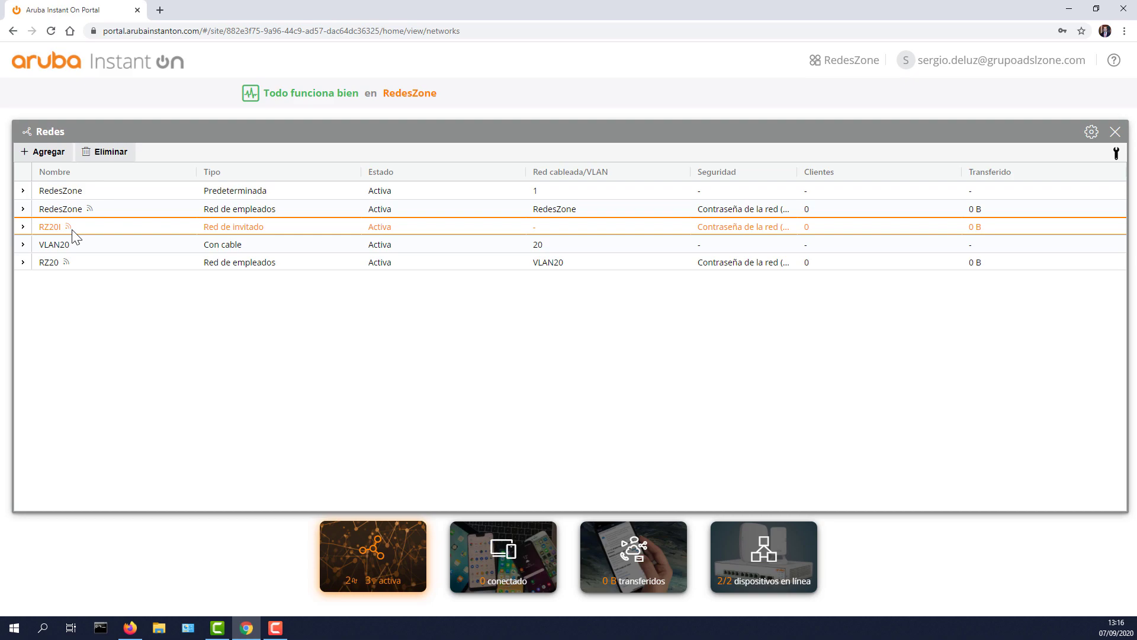
{"action": "left_click", "coordinate": [1114, 131]}
Step: Review switch CN04KPF055 and access point CNKLKPP197 in Inventario, then open Redes
{"action": "left_click", "coordinate": [726, 430]}
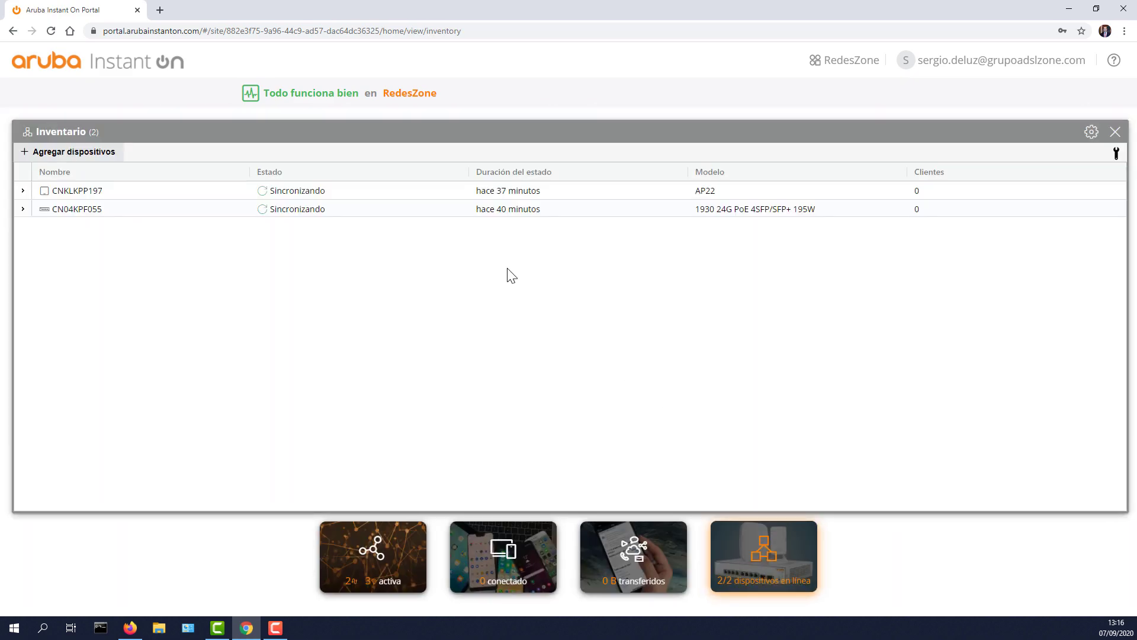
{"action": "left_click", "coordinate": [22, 209]}
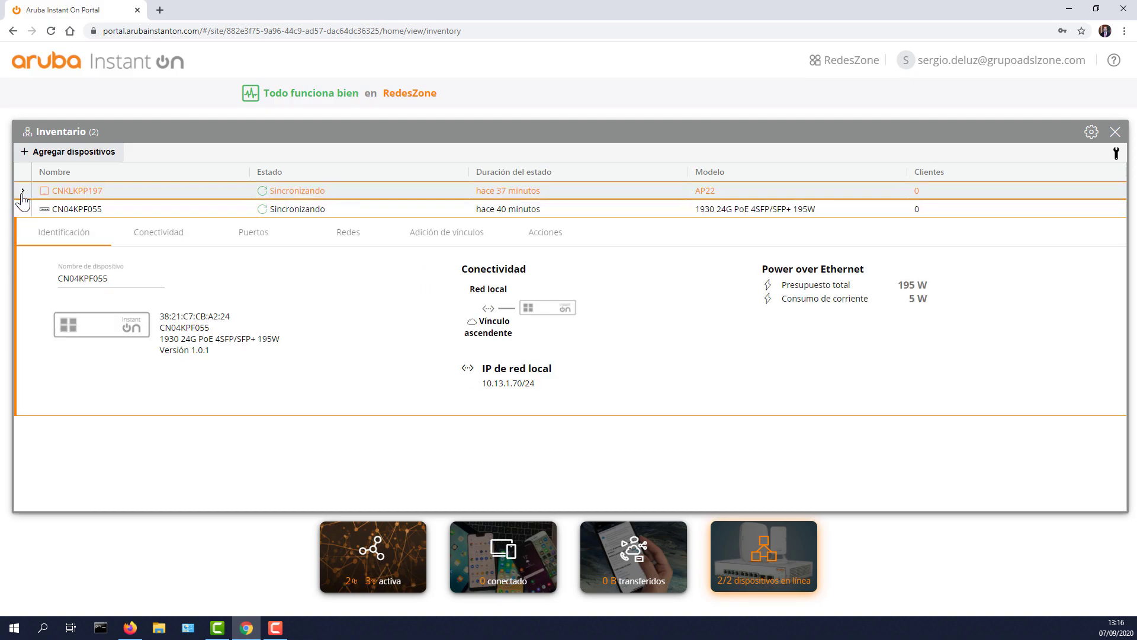
{"action": "left_click", "coordinate": [21, 192]}
{"action": "left_click", "coordinate": [22, 191]}
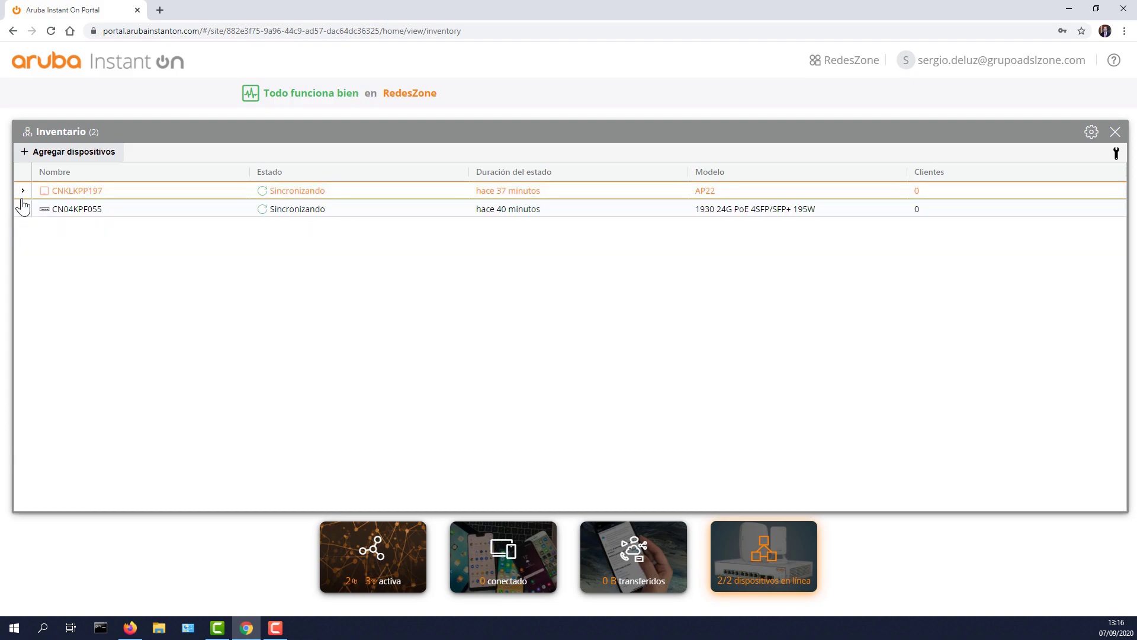
{"action": "left_click", "coordinate": [22, 209]}
{"action": "left_click", "coordinate": [23, 209]}
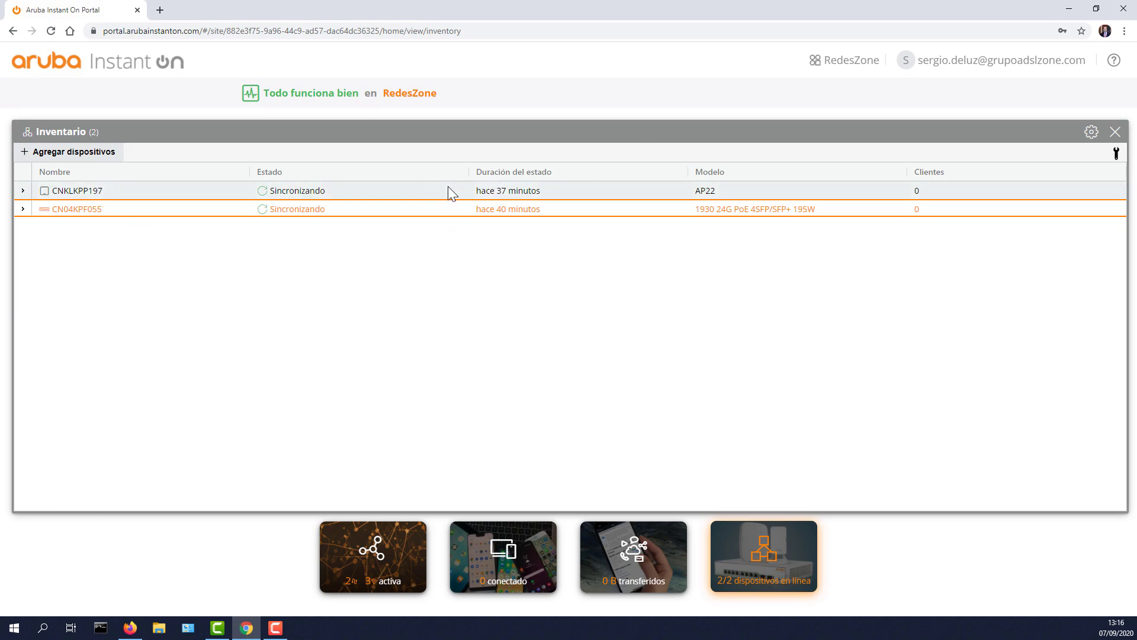
{"action": "left_click", "coordinate": [1117, 134]}
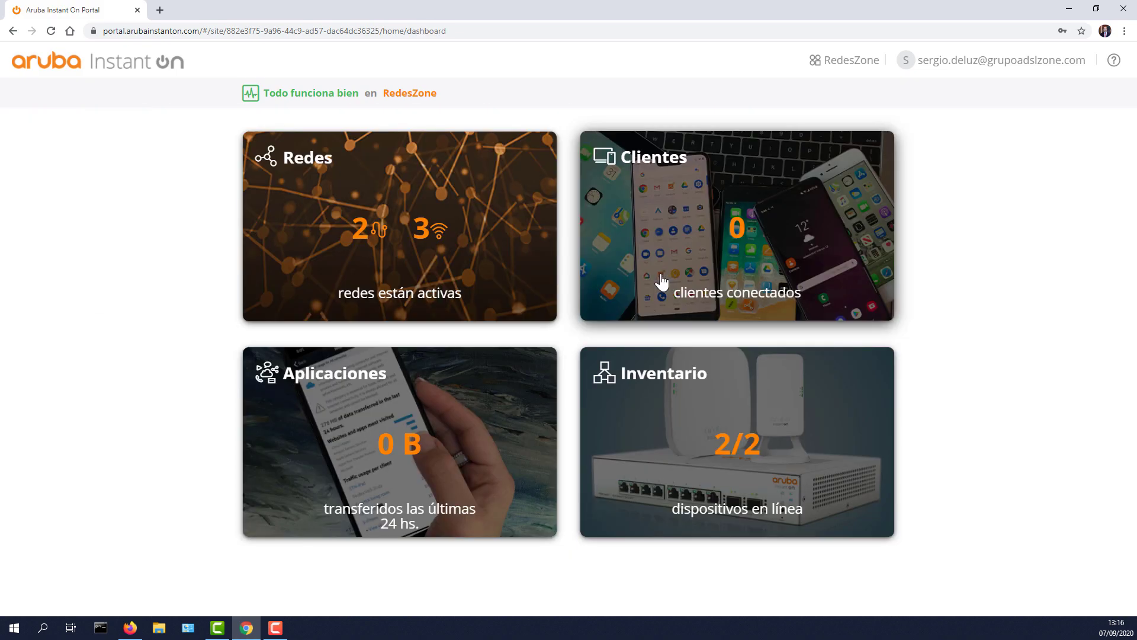
{"action": "left_click", "coordinate": [425, 229]}
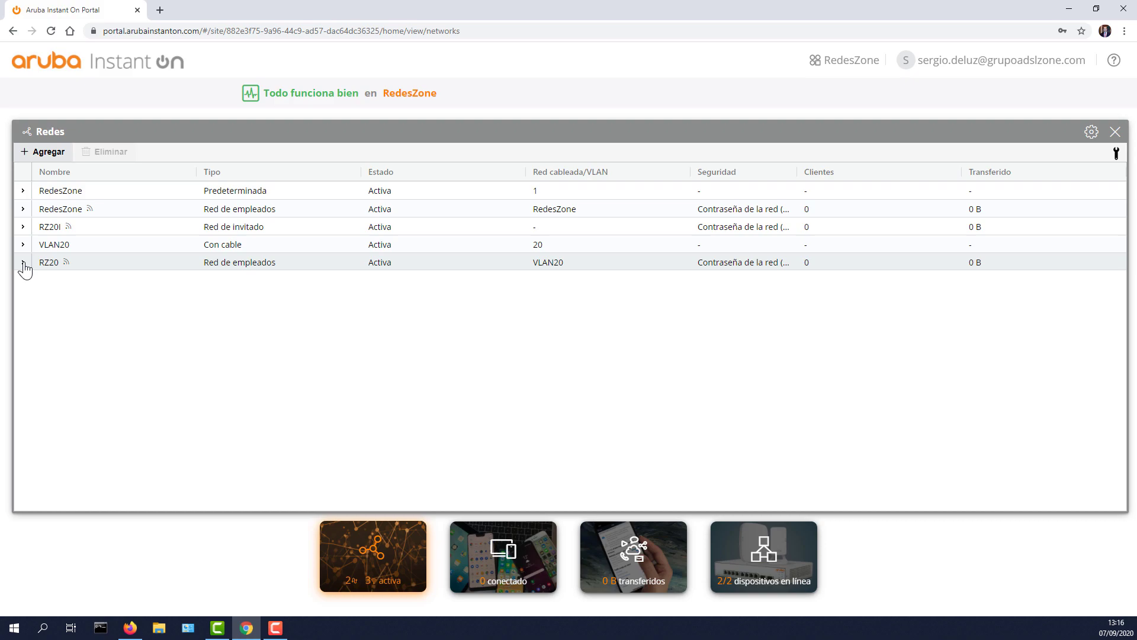
Step: Hide and restore the Estado column, then open the Redes panel's gear options
{"action": "left_click", "coordinate": [79, 264]}
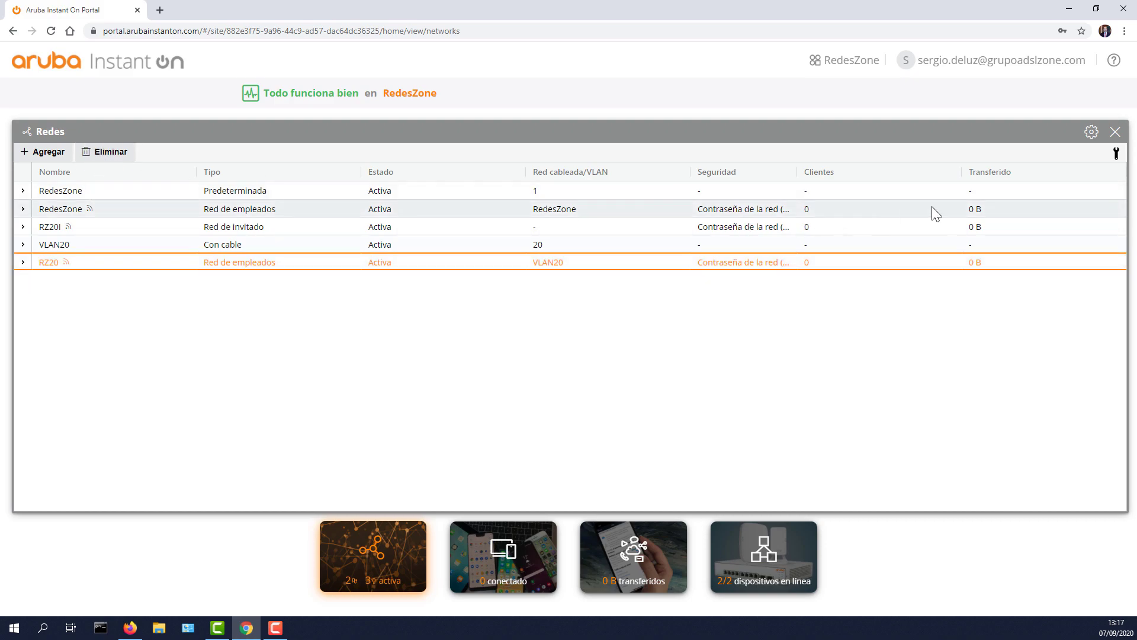
{"action": "left_click", "coordinate": [1116, 154]}
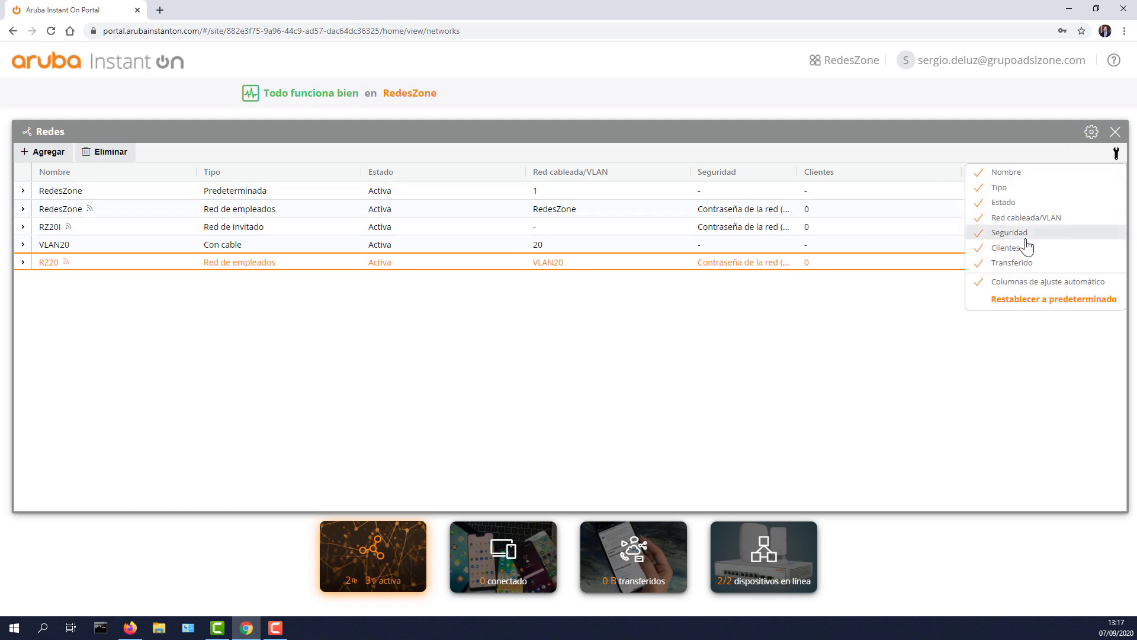
{"action": "left_click", "coordinate": [1009, 207]}
{"action": "left_click", "coordinate": [1007, 202]}
{"action": "left_click", "coordinate": [1117, 155]}
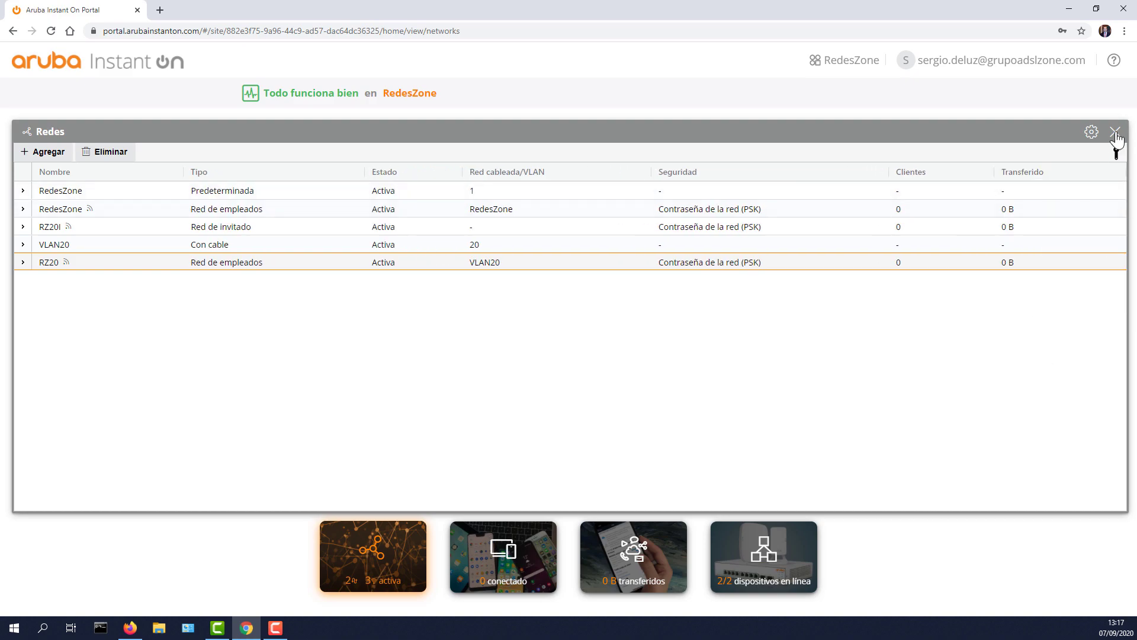
{"action": "left_click", "coordinate": [1116, 132]}
{"action": "left_click", "coordinate": [920, 139]}
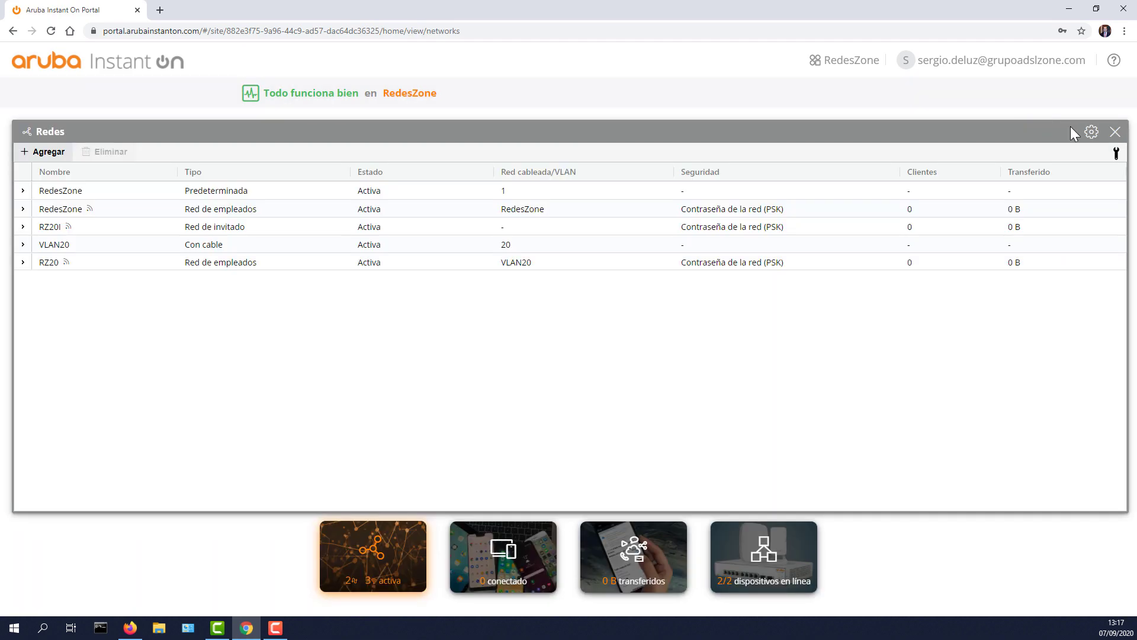
{"action": "left_click", "coordinate": [1092, 131]}
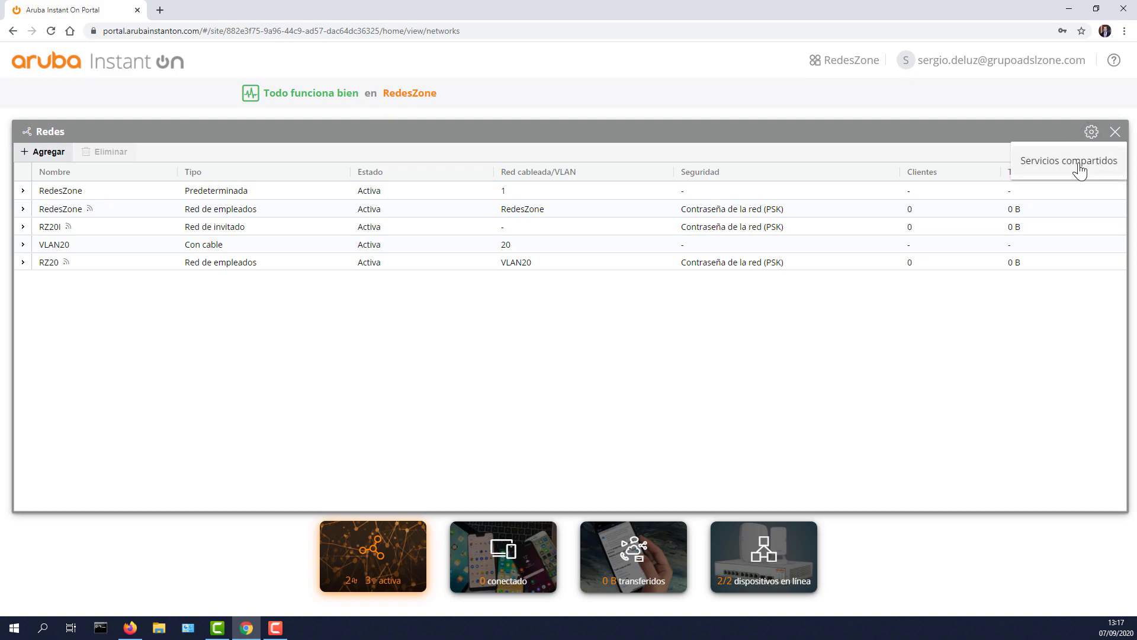
Step: Toggle Servicios compartidos between networks on and off, leave it disabled, and close the Redes panel
{"action": "left_click", "coordinate": [1075, 166]}
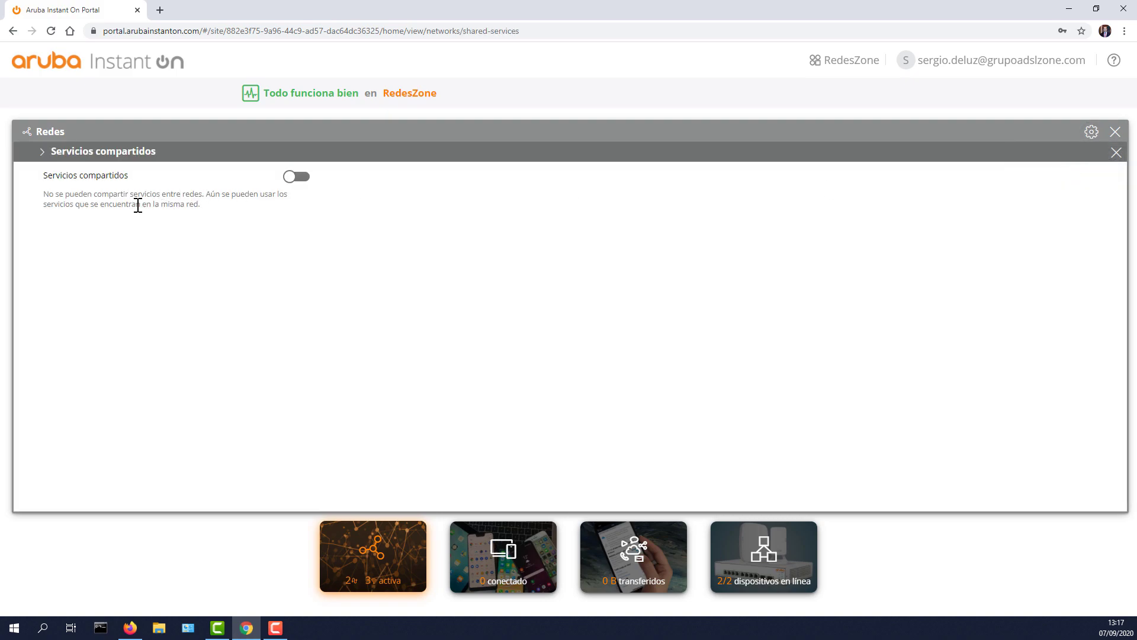
{"action": "left_click_drag", "start_coordinate": [84, 196], "coordinate": [210, 207]}
{"action": "left_click", "coordinate": [205, 197]}
{"action": "left_click", "coordinate": [200, 211]}
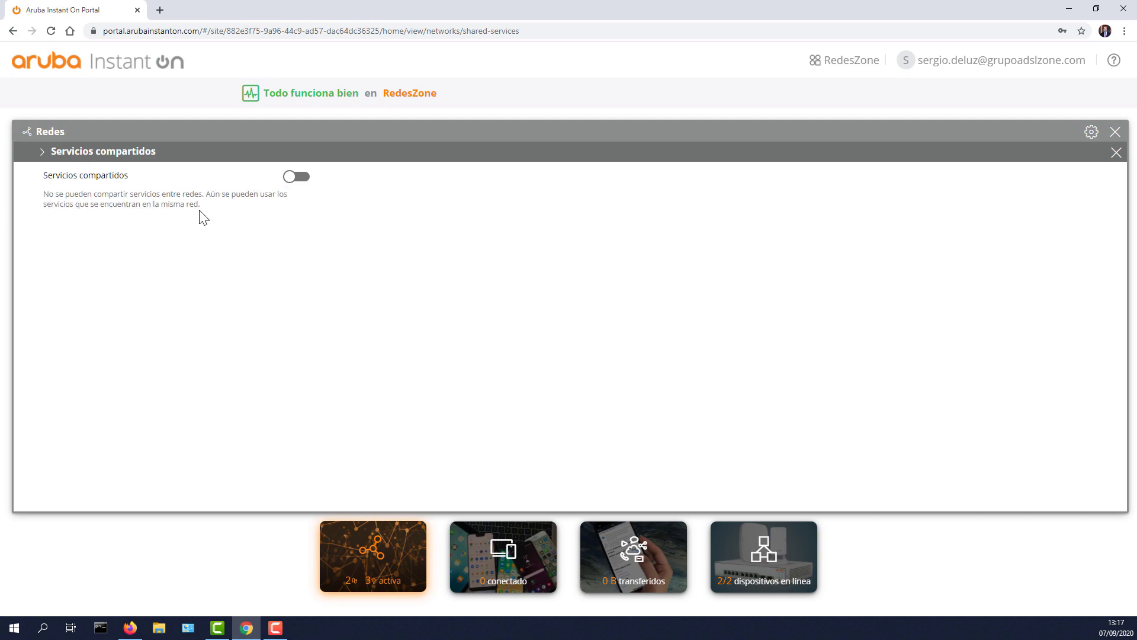
{"action": "left_click", "coordinate": [297, 177]}
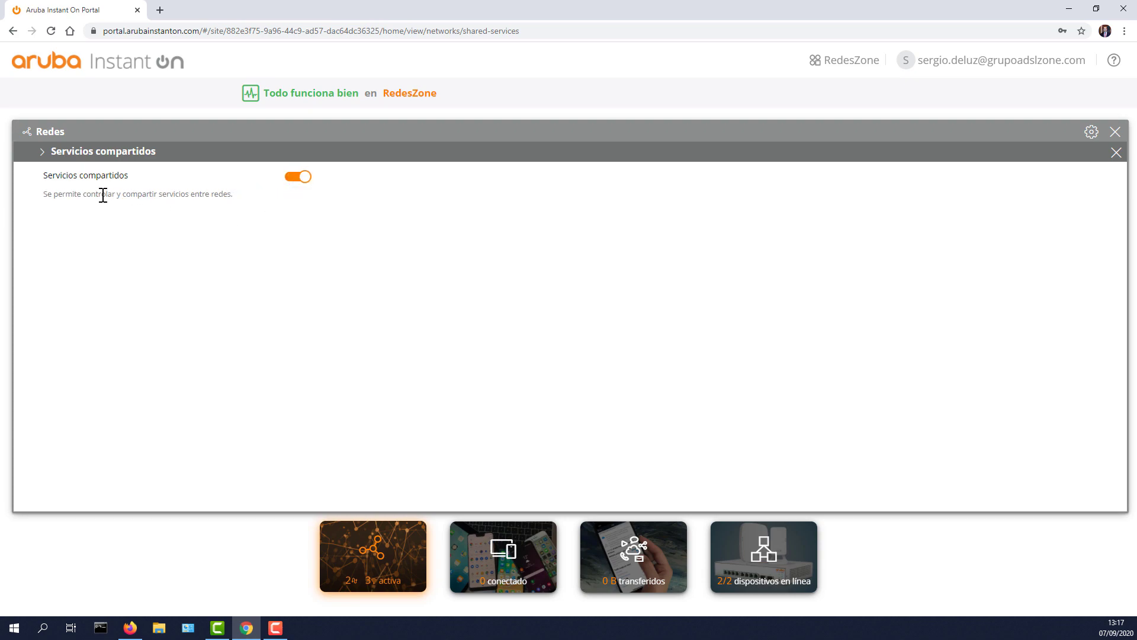
{"action": "left_click_drag", "start_coordinate": [52, 196], "coordinate": [225, 198]}
{"action": "left_click", "coordinate": [231, 197]}
{"action": "left_click", "coordinate": [291, 179]}
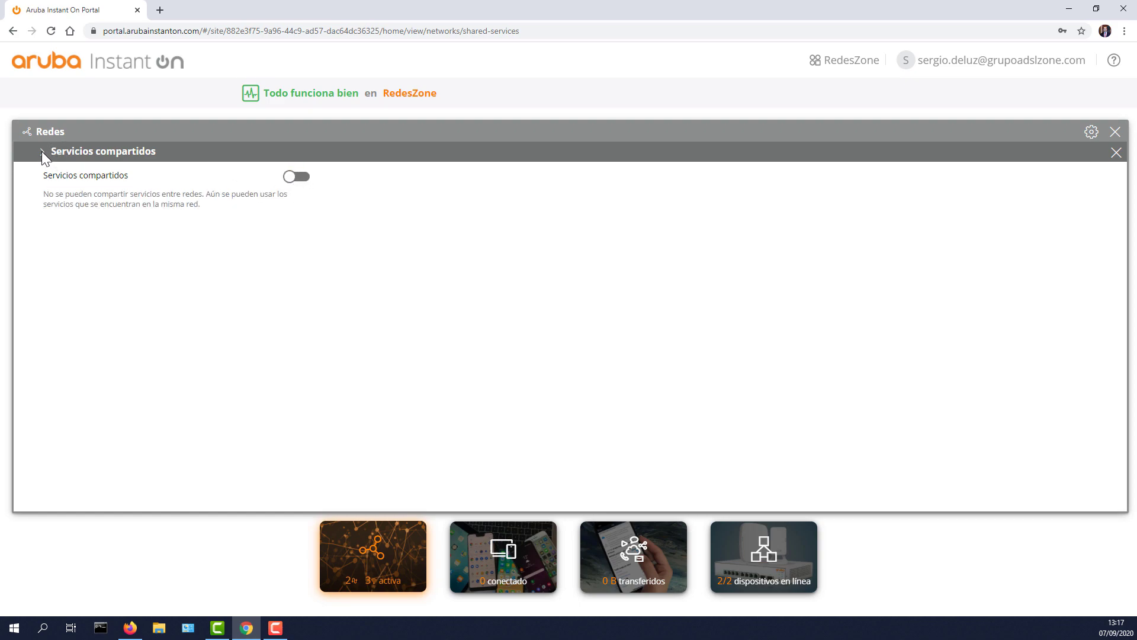
{"action": "left_click", "coordinate": [293, 180]}
{"action": "left_click", "coordinate": [297, 178]}
{"action": "left_click", "coordinate": [1116, 153]}
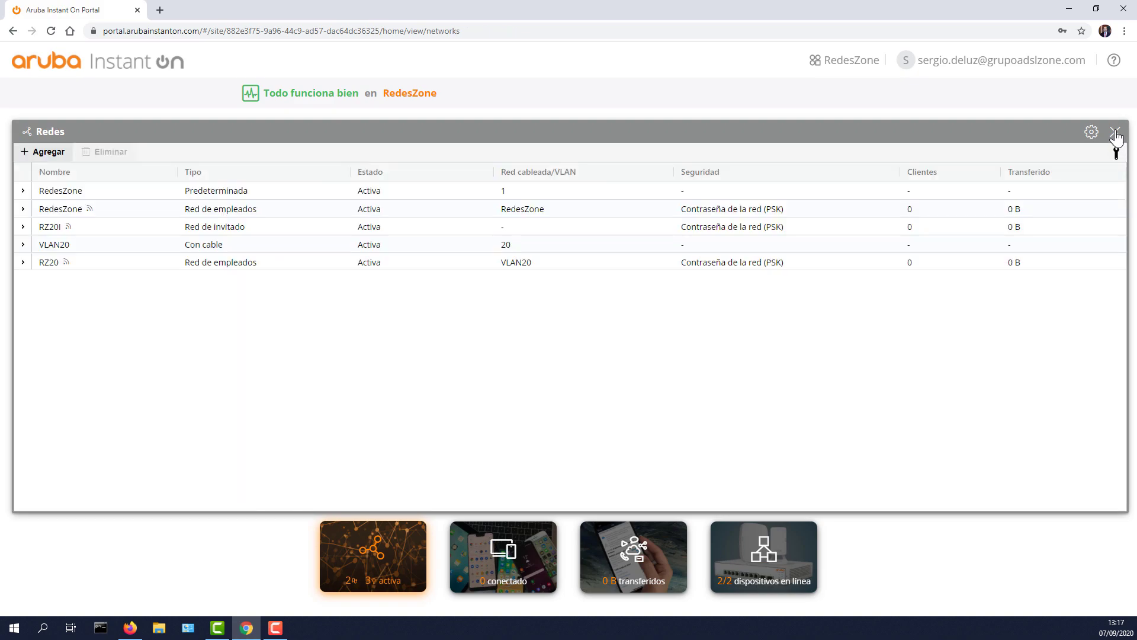
{"action": "left_click", "coordinate": [1116, 135]}
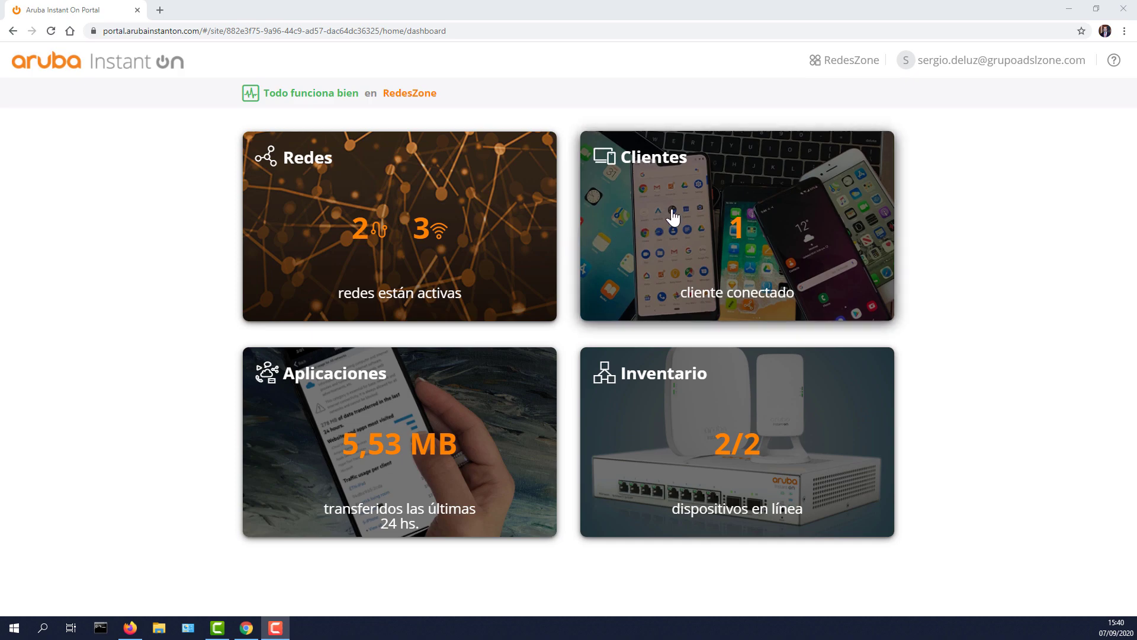
Step: Show the clients list with Dispositivo, Dirección IP, Dirección MAC and SO columns, widening SO
{"action": "left_click", "coordinate": [693, 209]}
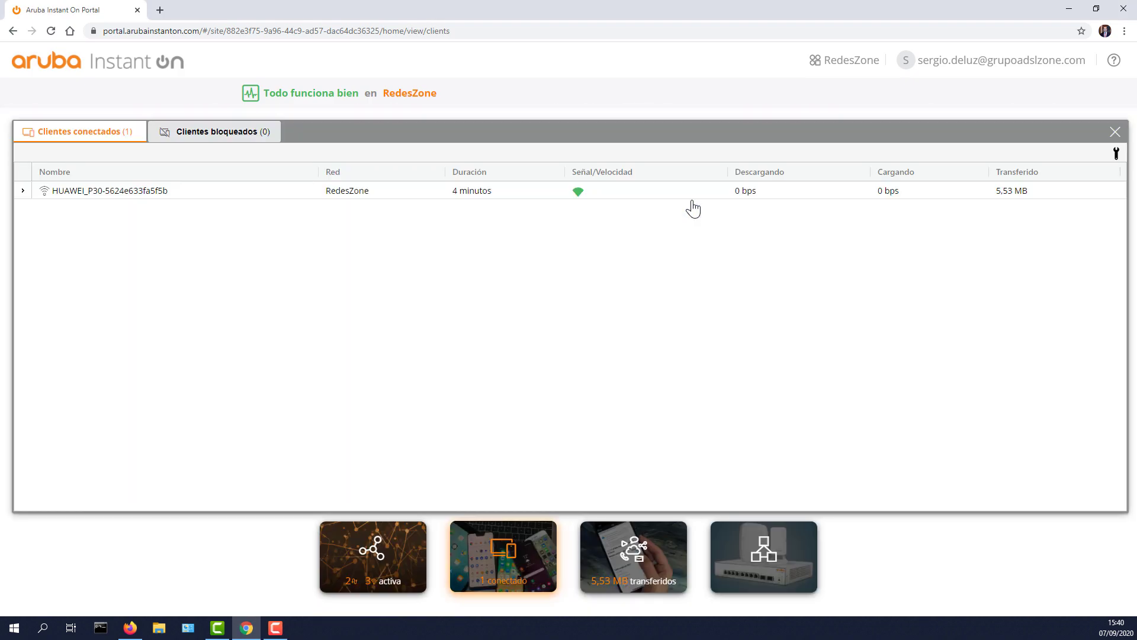
{"action": "mouse_move", "coordinate": [80, 198]}
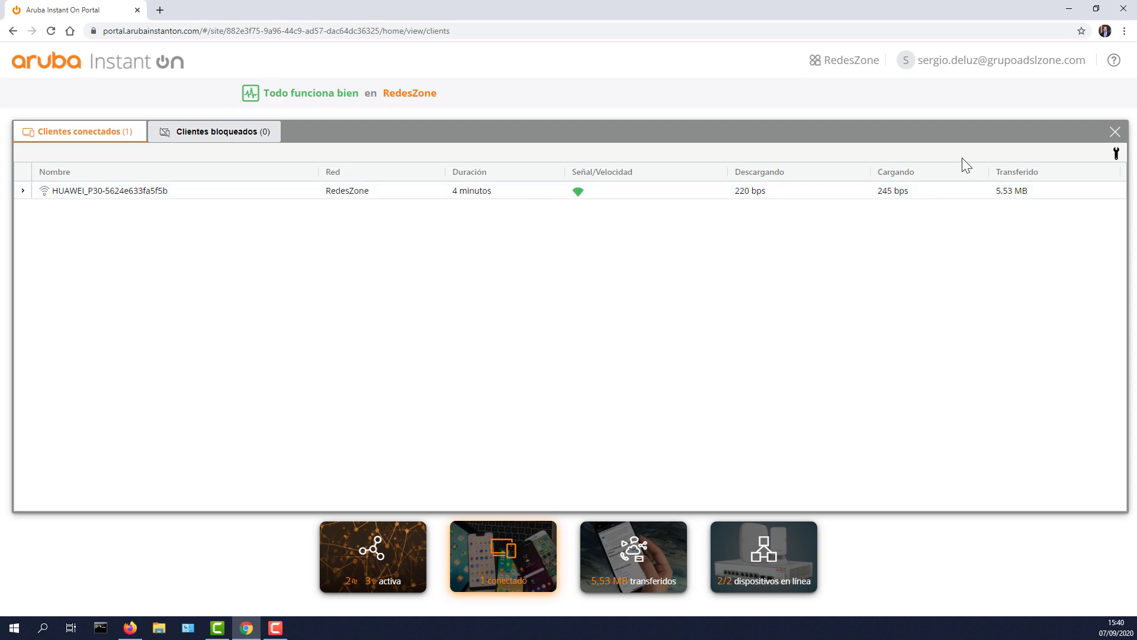
{"action": "left_click", "coordinate": [1116, 154]}
{"action": "left_click", "coordinate": [985, 204]}
{"action": "left_click", "coordinate": [983, 249]}
{"action": "left_click", "coordinate": [983, 264]}
{"action": "left_click", "coordinate": [982, 279]}
{"action": "left_click", "coordinate": [923, 270]}
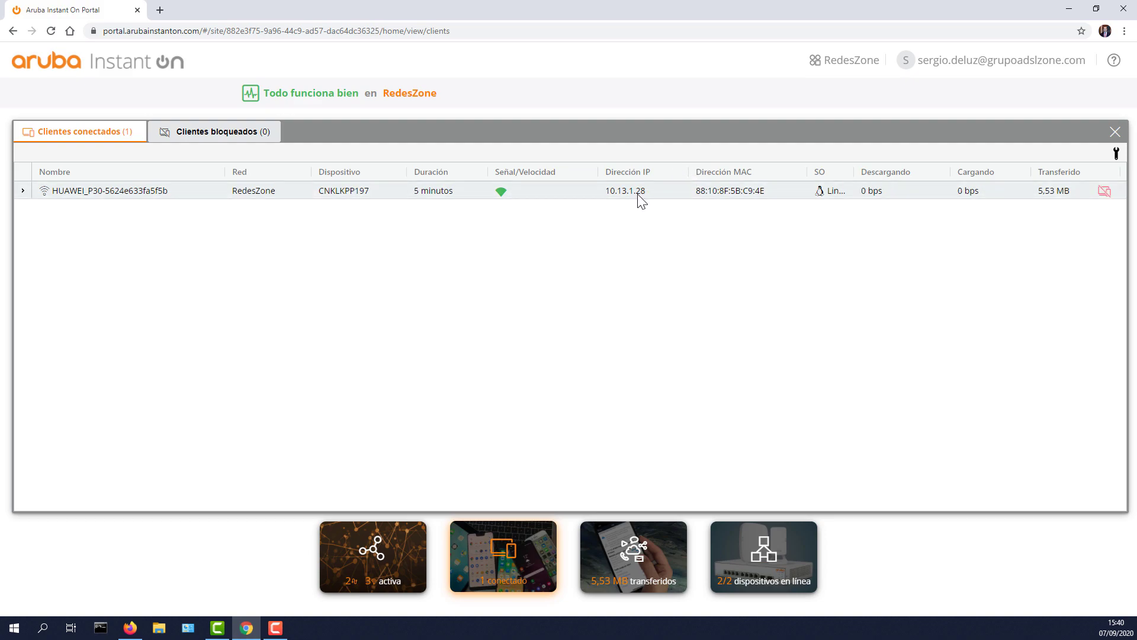
{"action": "mouse_move", "coordinate": [860, 177]}
{"action": "left_mouse_down"}
{"action": "mouse_move", "coordinate": [878, 173]}
{"action": "mouse_move", "coordinate": [862, 181]}
{"action": "left_mouse_up"}
Step: Expand the phone's row and review its IP, MAC, OS and WPA2 Personal security details
{"action": "left_click", "coordinate": [22, 191]}
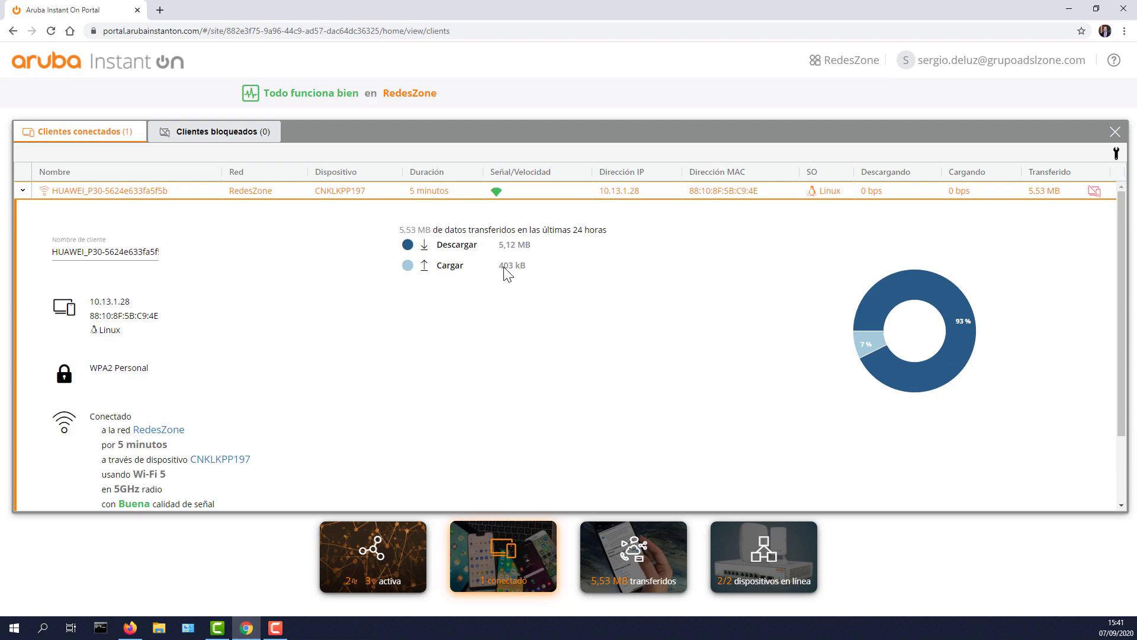
{"action": "scroll", "coordinate": [470, 272], "scroll_direction": "down", "scroll_amount": 1}
{"action": "left_click_drag", "start_coordinate": [90, 248], "coordinate": [135, 272]}
{"action": "scroll", "coordinate": [136, 273], "scroll_direction": "down", "scroll_amount": 1}
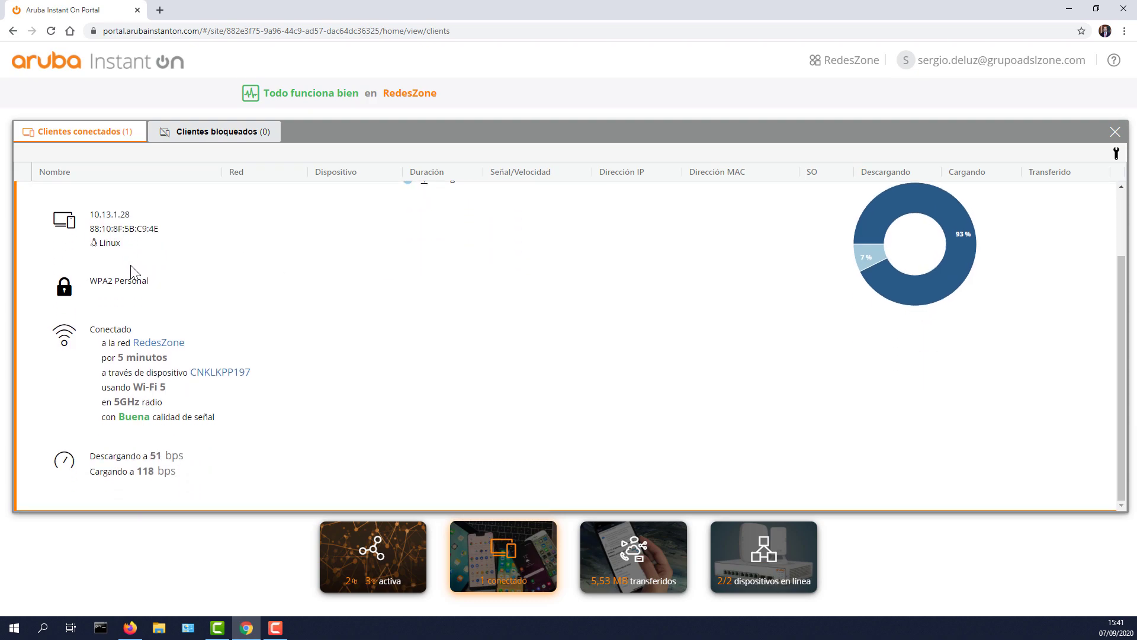
{"action": "triple_click", "coordinate": [112, 287]}
{"action": "scroll", "coordinate": [233, 325], "scroll_direction": "up", "scroll_amount": 2}
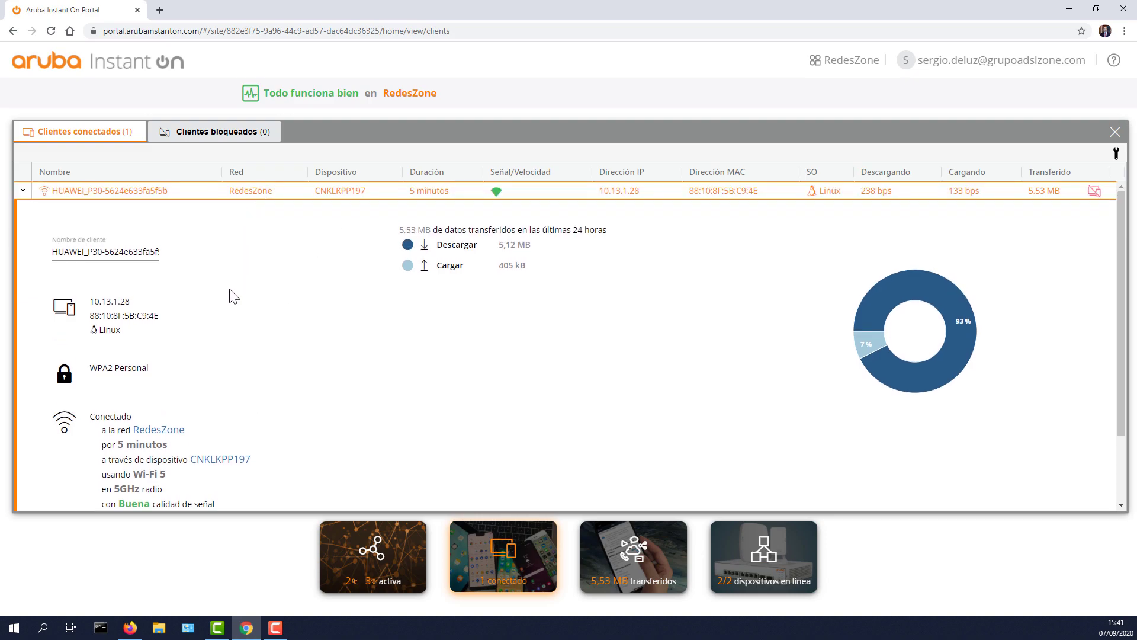
{"action": "scroll", "coordinate": [234, 296], "scroll_direction": "down", "scroll_amount": 2}
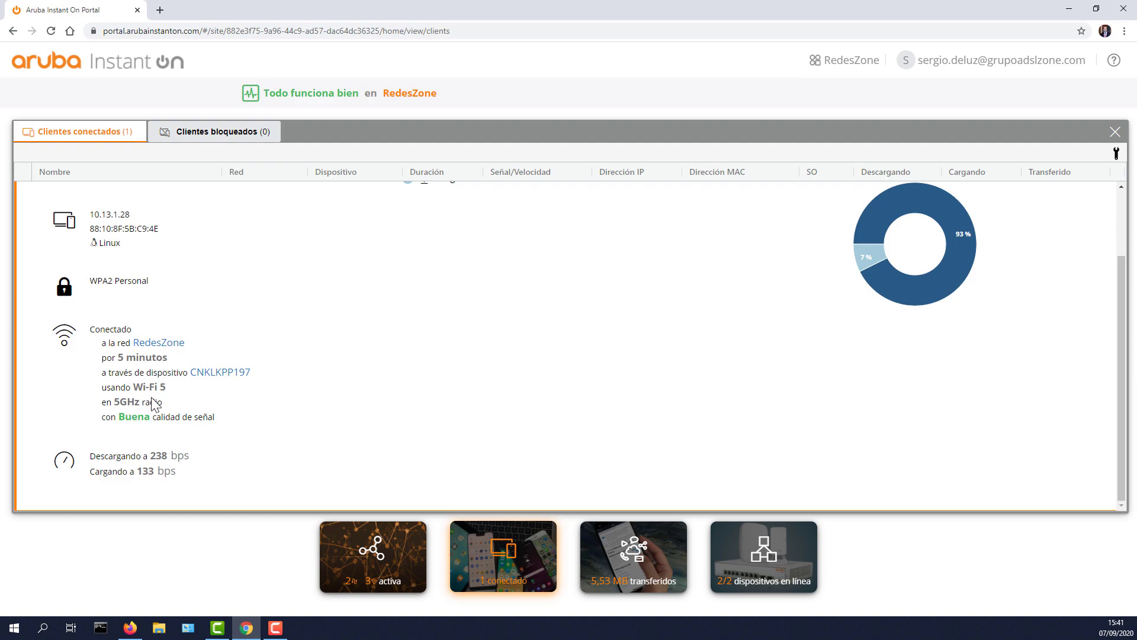
{"action": "scroll", "coordinate": [154, 403], "scroll_direction": "up", "scroll_amount": 3}
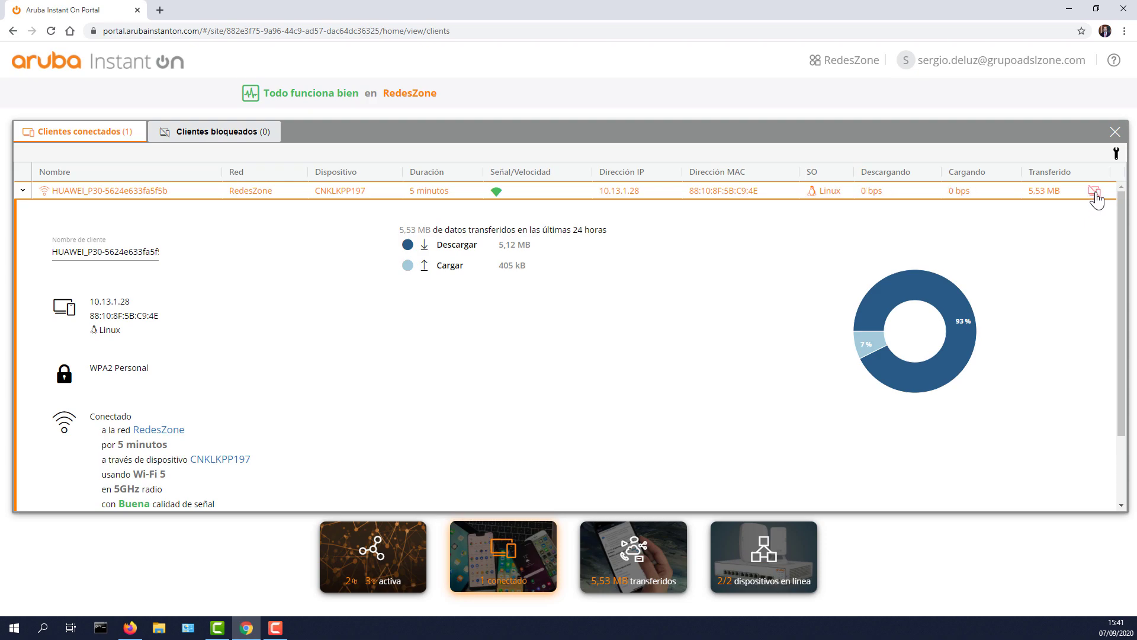
Step: Check the empty Clientes bloqueados list, go back to Clientes conectados, and close the clients view
{"action": "left_click", "coordinate": [267, 140]}
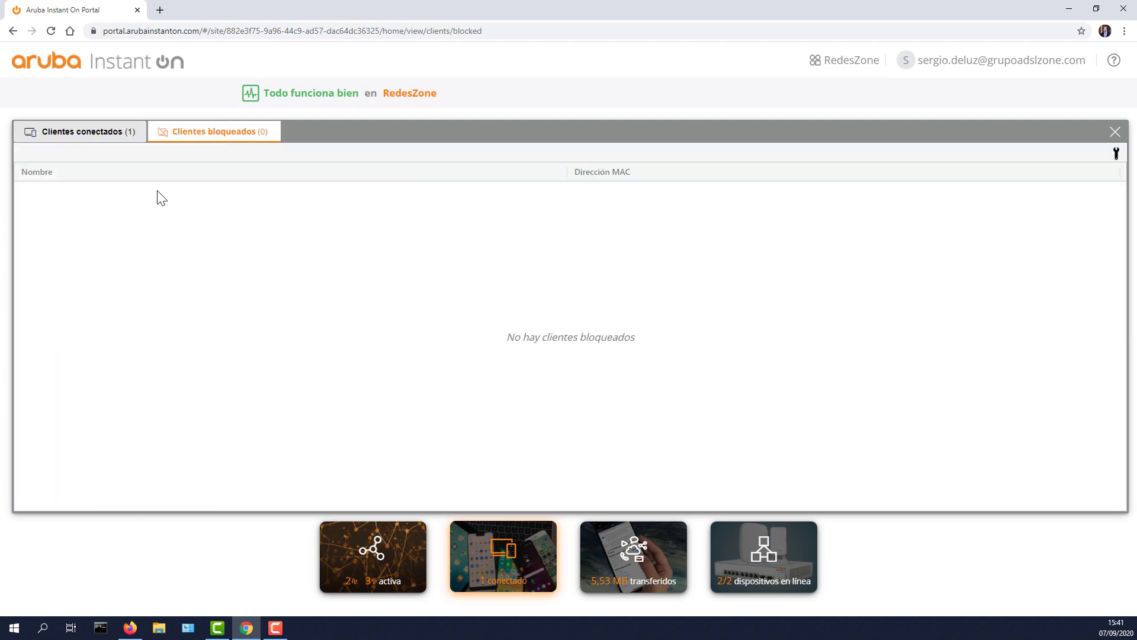
{"action": "left_click", "coordinate": [1116, 155]}
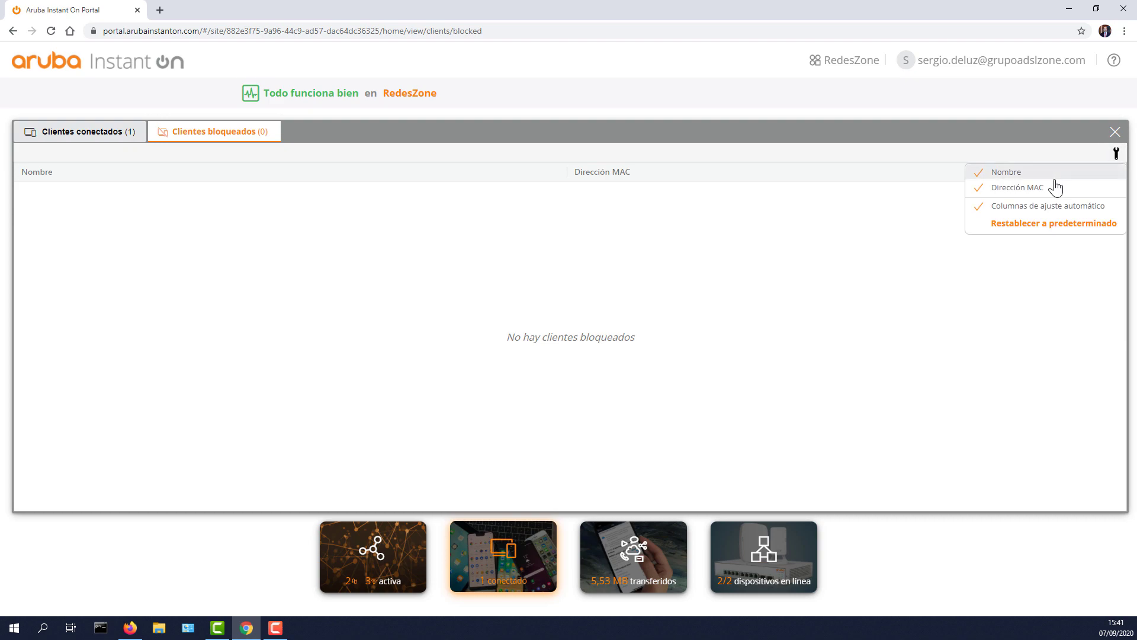
{"action": "left_click", "coordinate": [80, 135]}
{"action": "left_click", "coordinate": [1113, 134]}
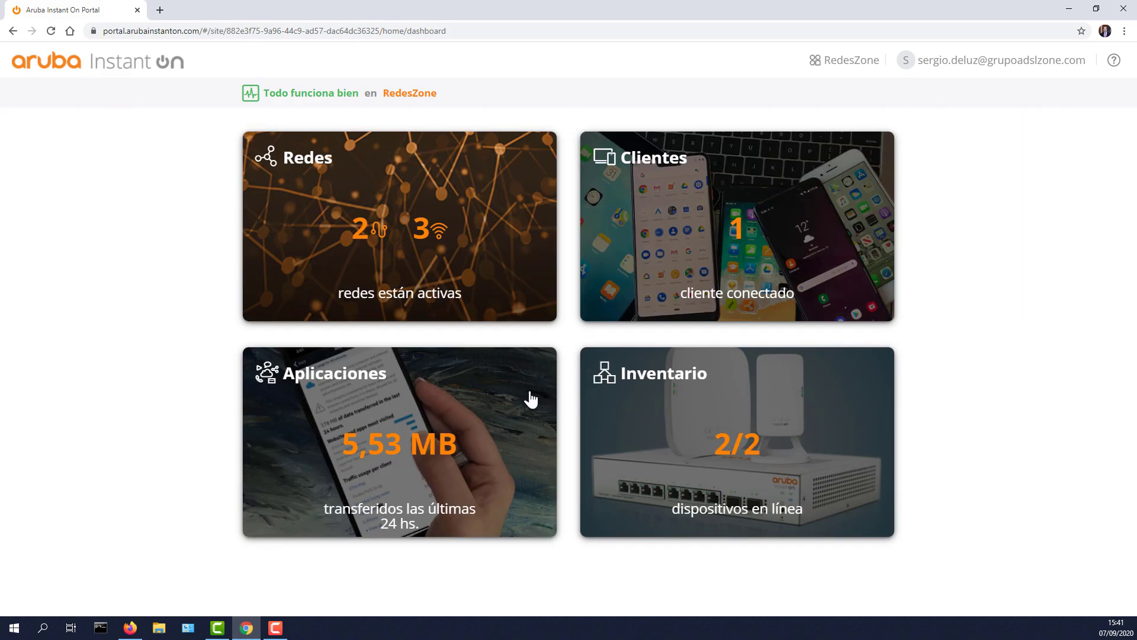
Step: Set Visibilidad y control to Detalles de la aplicación and view usage on the Aplicaciones tab
{"action": "left_click", "coordinate": [410, 453]}
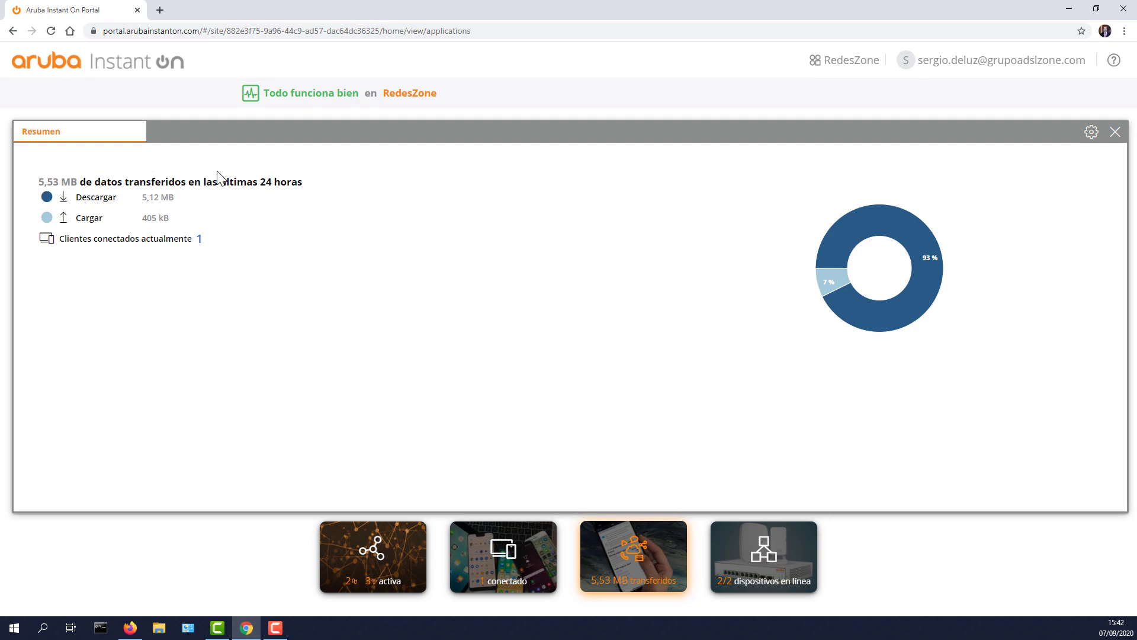
{"action": "left_click", "coordinate": [1088, 136]}
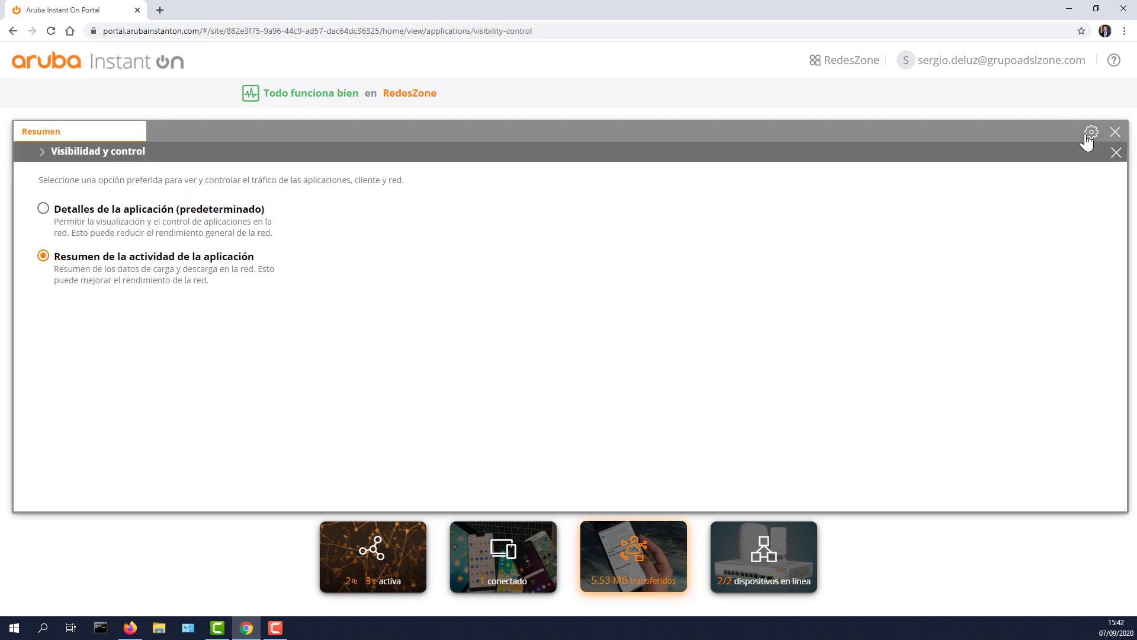
{"action": "left_click", "coordinate": [43, 209]}
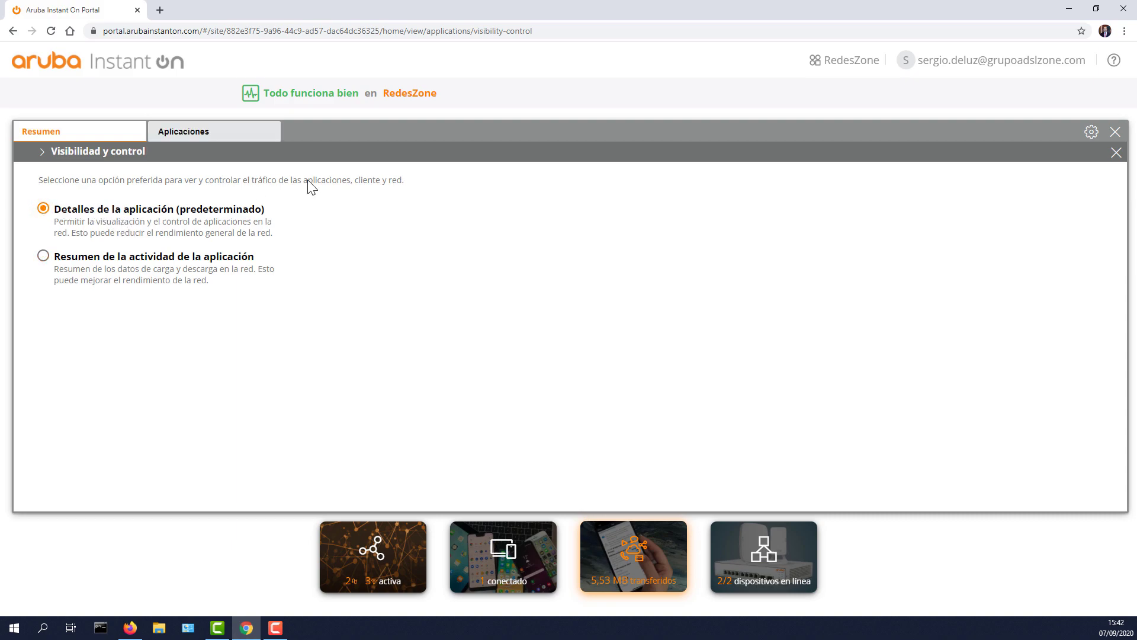
{"action": "left_click", "coordinate": [1116, 156]}
{"action": "left_click", "coordinate": [231, 137]}
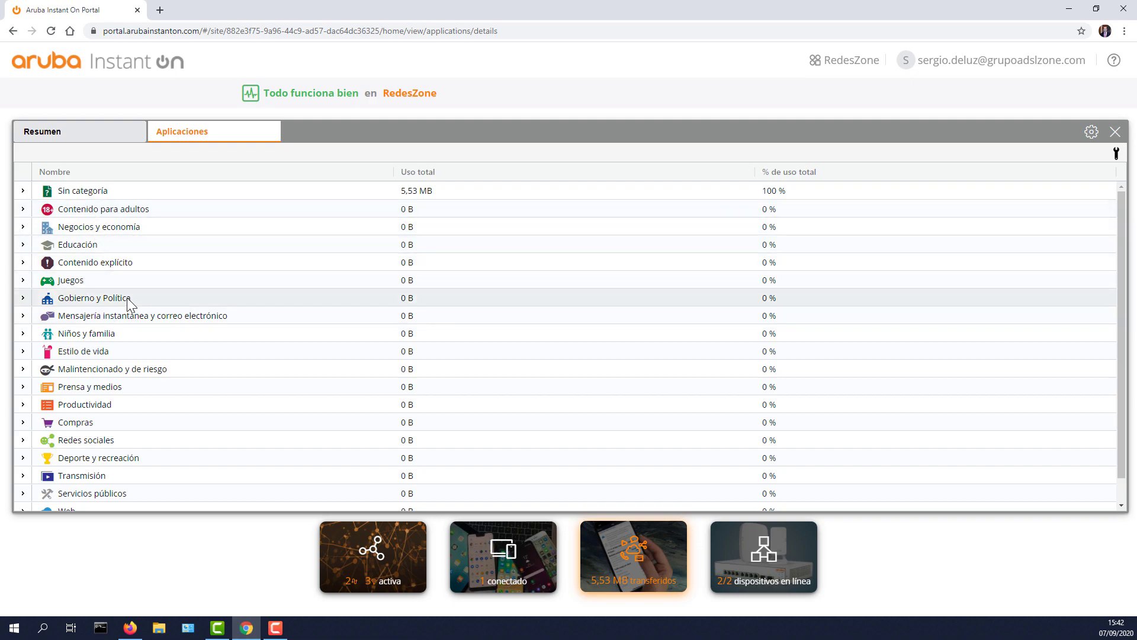
Step: Under Contenido para adultos, leave Permitir uso ticked for RedesZone, RZ20 and RZ20I
{"action": "scroll", "coordinate": [170, 323], "scroll_direction": "down", "scroll_amount": 1}
{"action": "scroll", "coordinate": [170, 323], "scroll_direction": "up", "scroll_amount": 1}
{"action": "scroll", "coordinate": [168, 320], "scroll_direction": "down", "scroll_amount": 1}
{"action": "scroll", "coordinate": [165, 312], "scroll_direction": "up", "scroll_amount": 1}
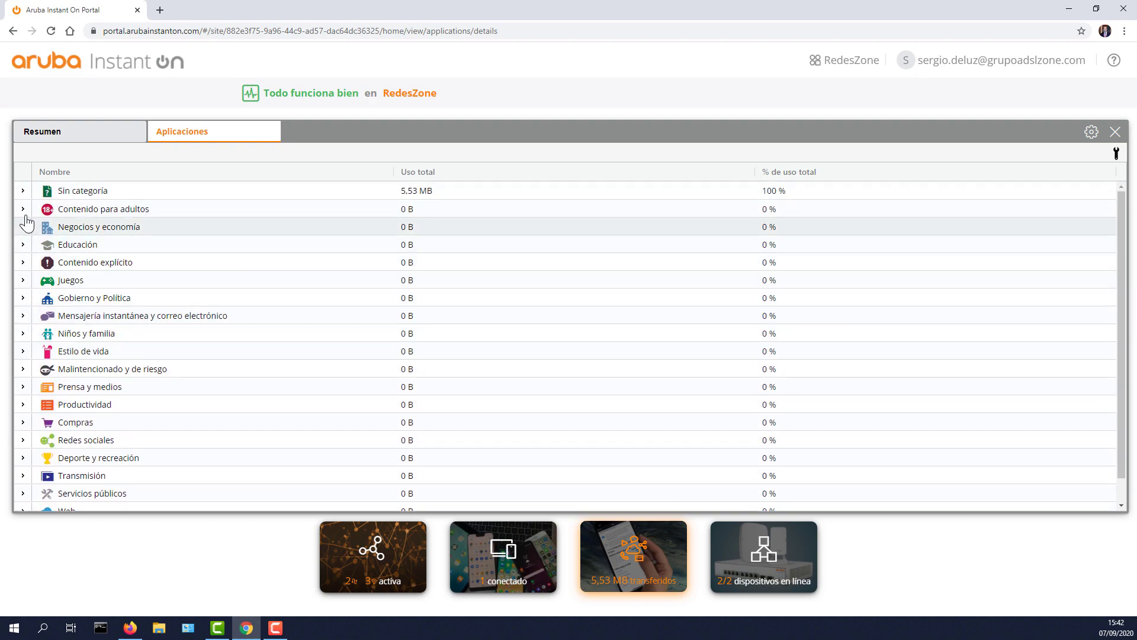
{"action": "left_click", "coordinate": [23, 210]}
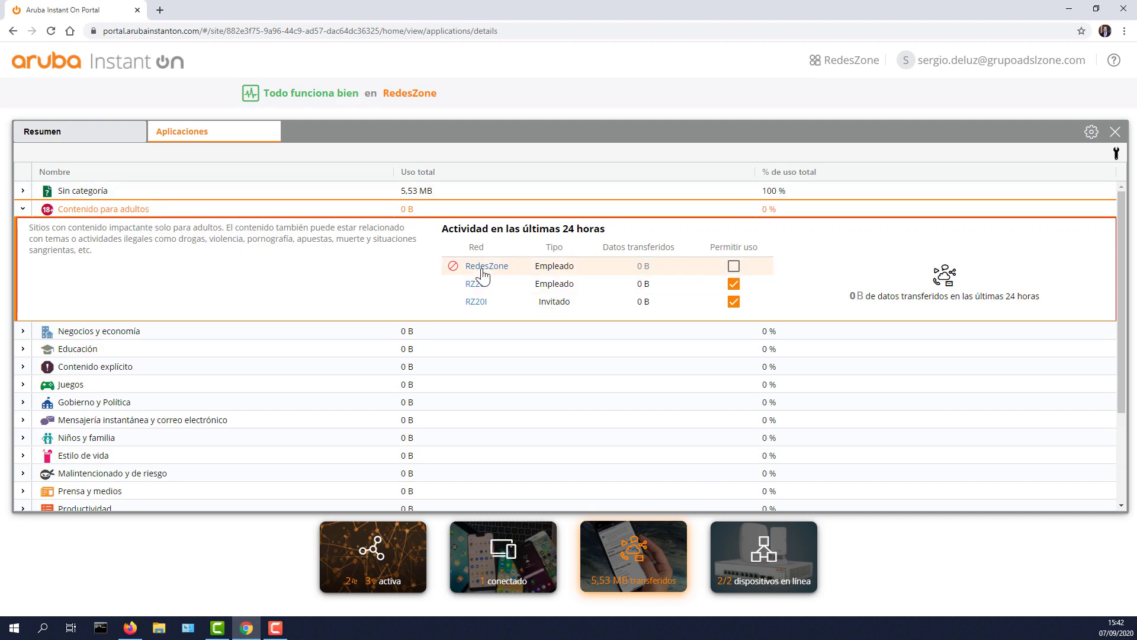
{"action": "left_click", "coordinate": [734, 266]}
{"action": "left_click", "coordinate": [734, 284]}
{"action": "left_click", "coordinate": [734, 301]}
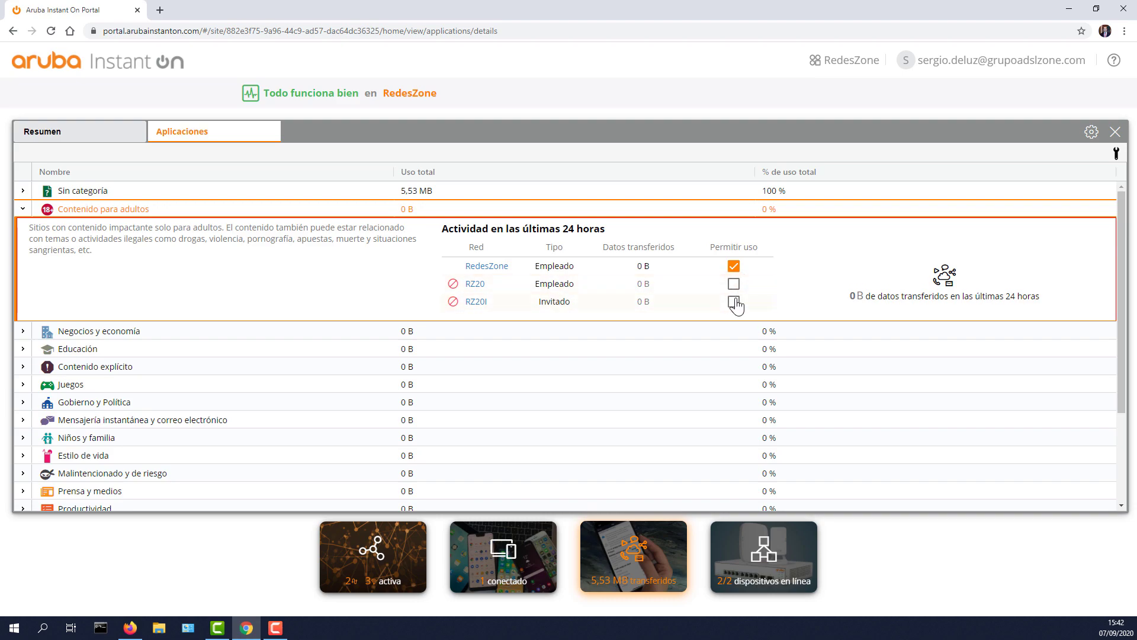
{"action": "left_click", "coordinate": [735, 284]}
{"action": "left_click", "coordinate": [734, 302]}
{"action": "left_click", "coordinate": [23, 211]}
Step: Close Aplicaciones, open the Inventario, and expand the CNKLKPP197 access point
{"action": "left_click", "coordinate": [1116, 132]}
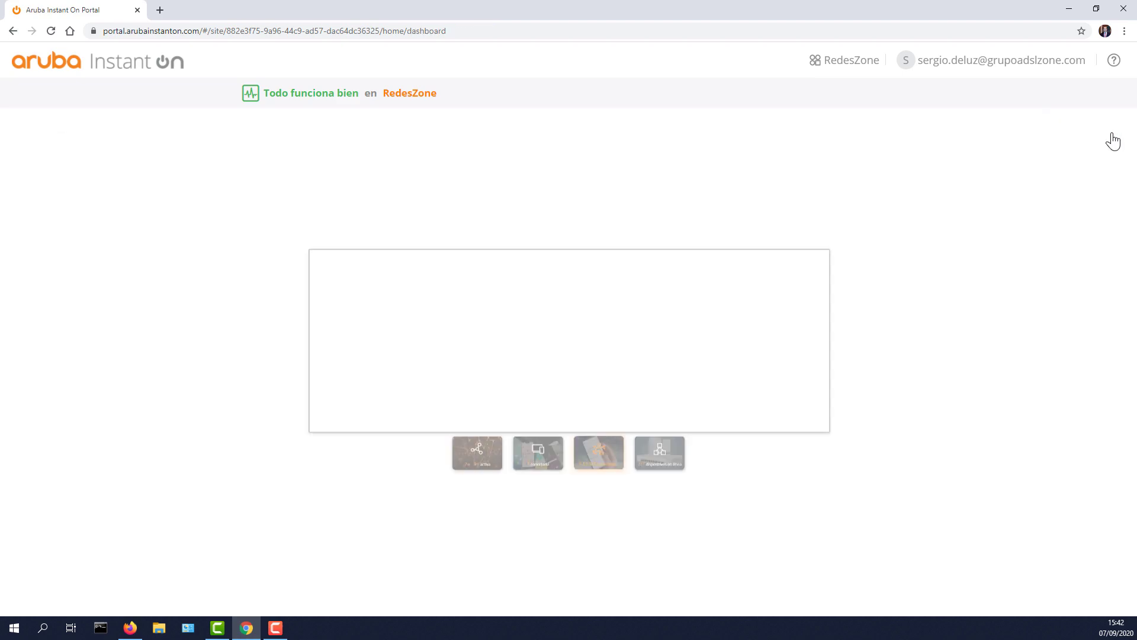
{"action": "left_click", "coordinate": [730, 415]}
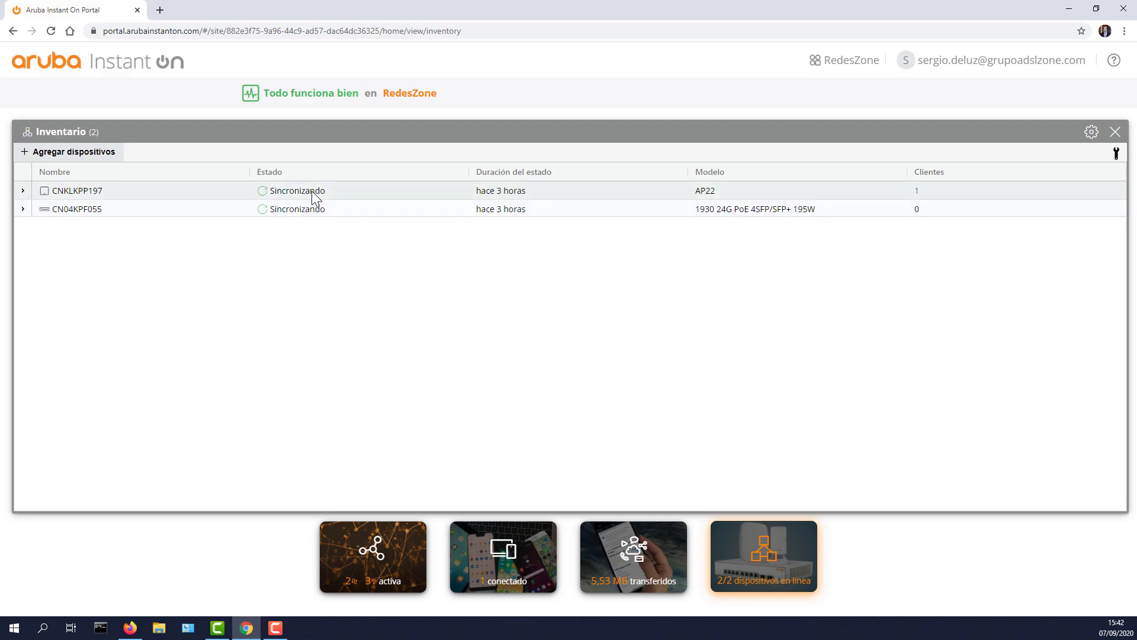
{"action": "left_click", "coordinate": [23, 192]}
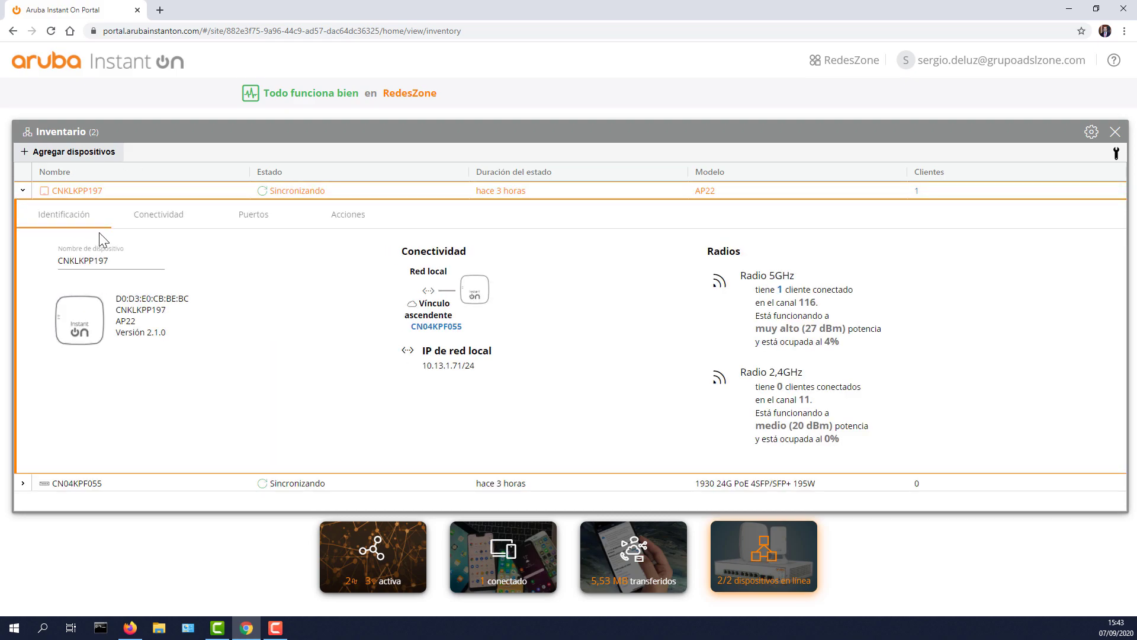
Step: Start renaming the access point to 'AP', then cancel so its original name stays
{"action": "left_click_drag", "start_coordinate": [110, 261], "coordinate": [40, 261]}
{"action": "type", "text": "P"}
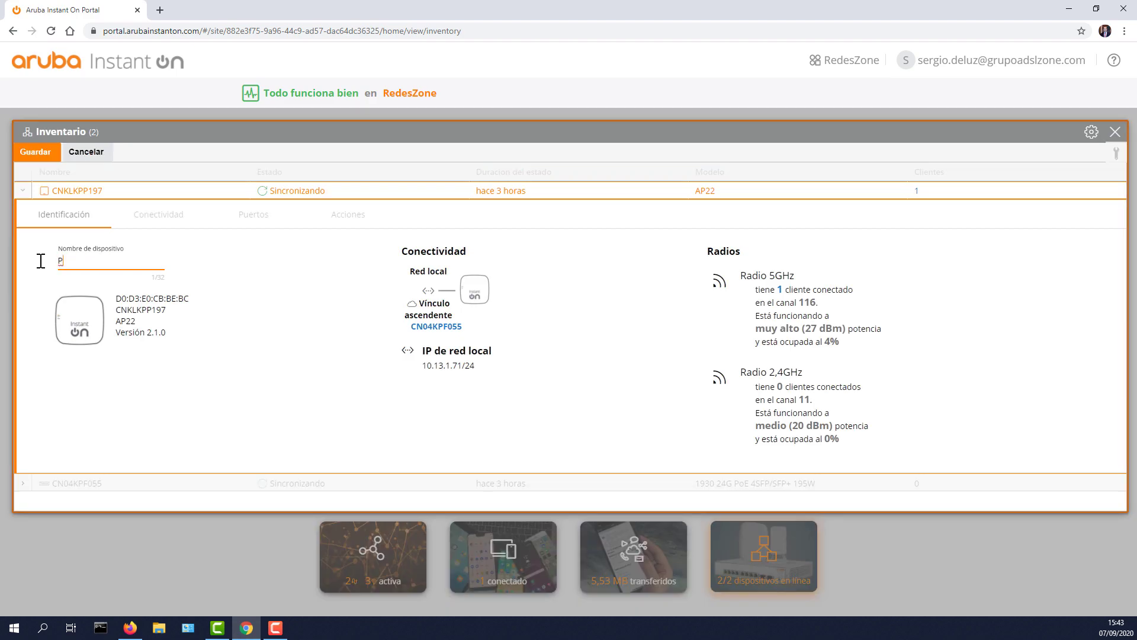
{"action": "key", "text": "BackSpace"}
{"action": "type", "text": "AP22"}
{"action": "left_click", "coordinate": [329, 314]}
{"action": "left_click_drag", "start_coordinate": [422, 366], "coordinate": [468, 371]}
{"action": "left_click", "coordinate": [481, 377]}
{"action": "left_click", "coordinate": [77, 152]}
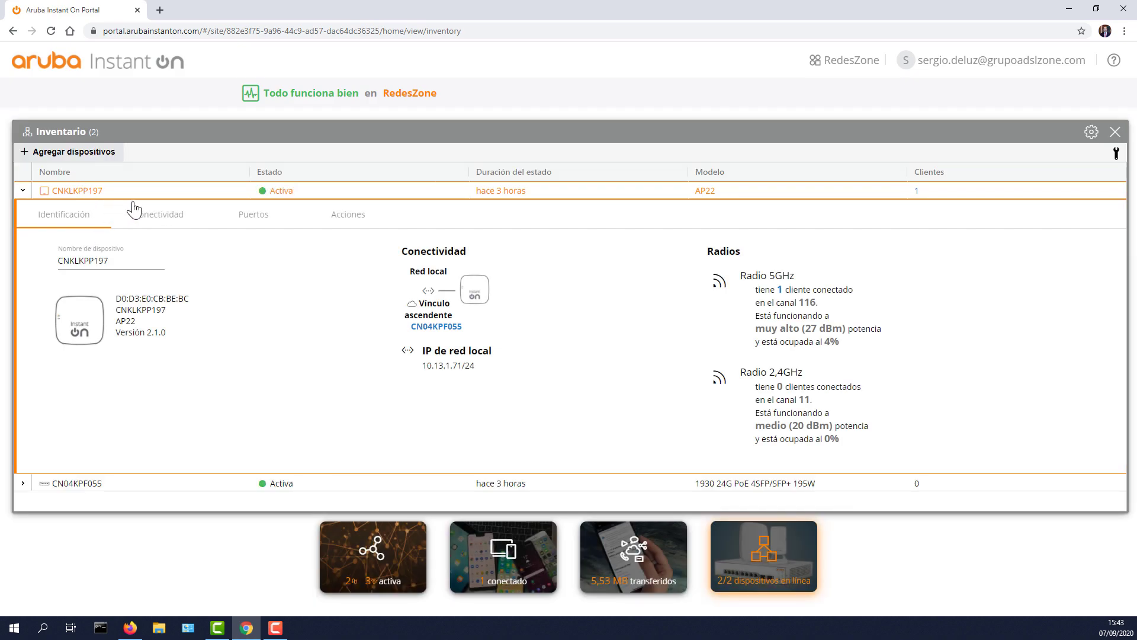
Step: In Conectividad, toggle Dirección IP estática on and off, then cancel to keep dynamic IP
{"action": "left_click", "coordinate": [154, 221]}
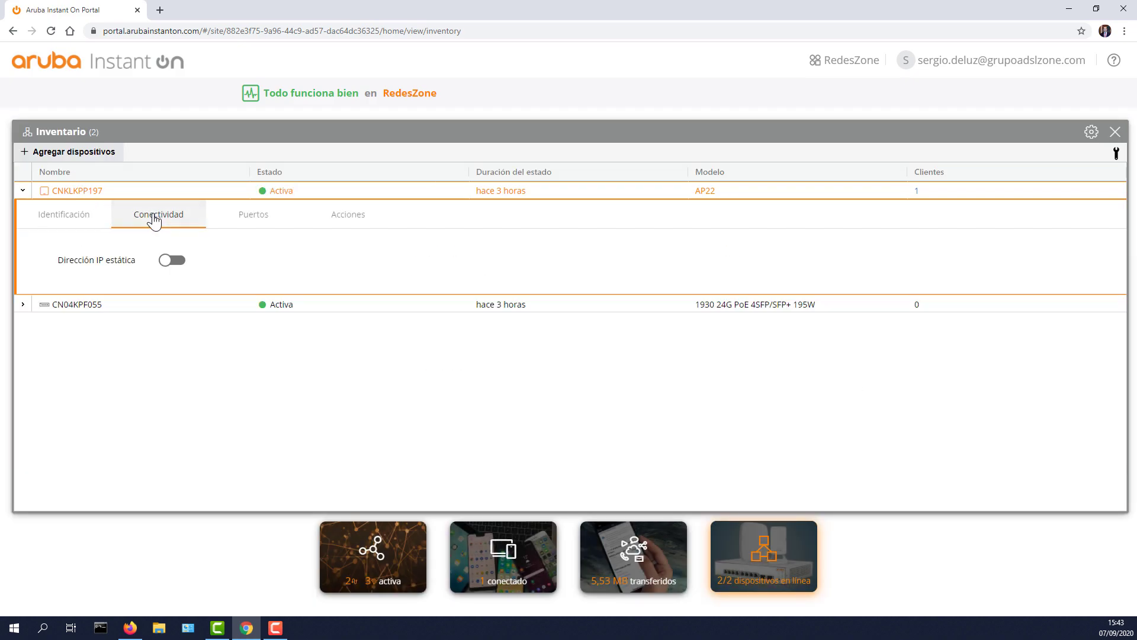
{"action": "left_click", "coordinate": [170, 260]}
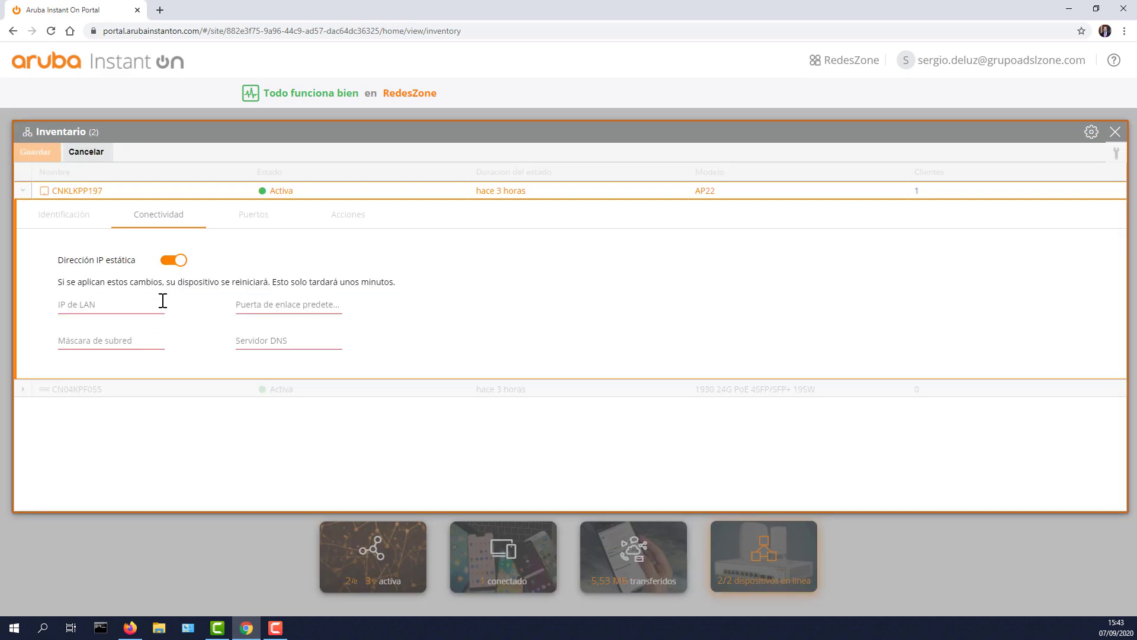
{"action": "left_click", "coordinate": [172, 261]}
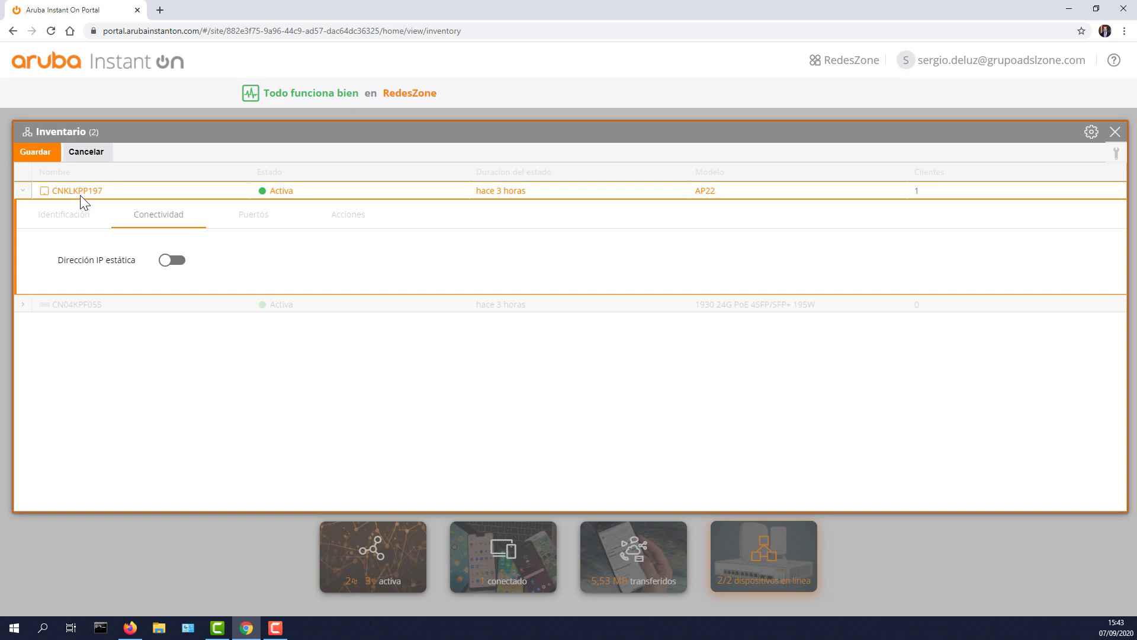
{"action": "left_click", "coordinate": [87, 154]}
Step: View the access point's Puertos tab and the ENET port's details and connected clients
{"action": "left_click", "coordinate": [254, 221]}
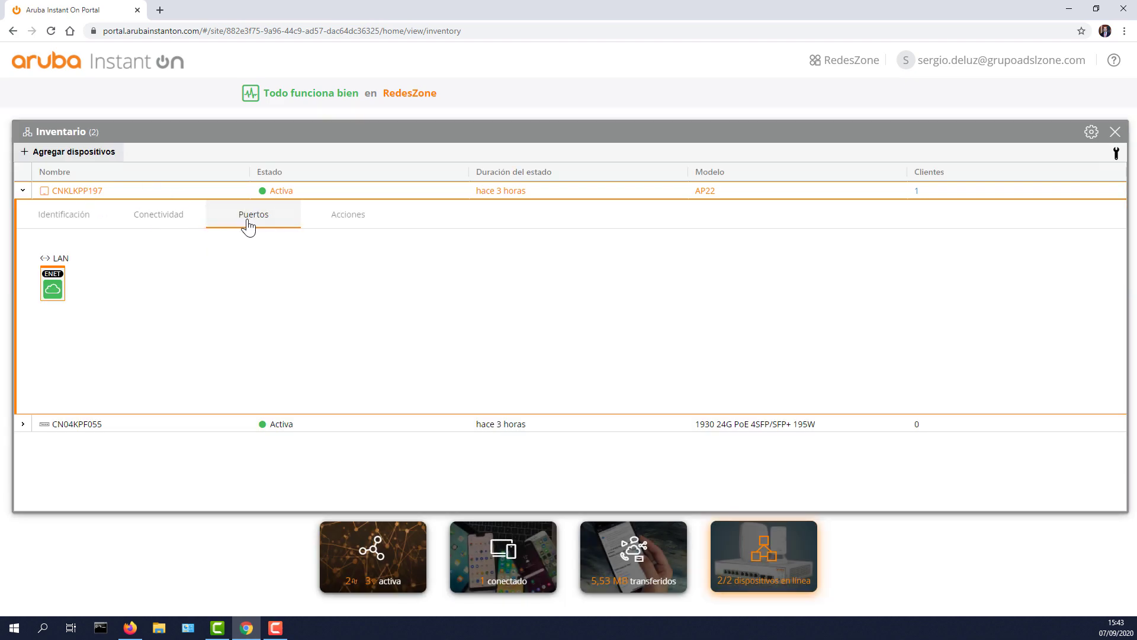
{"action": "left_click", "coordinate": [53, 283]}
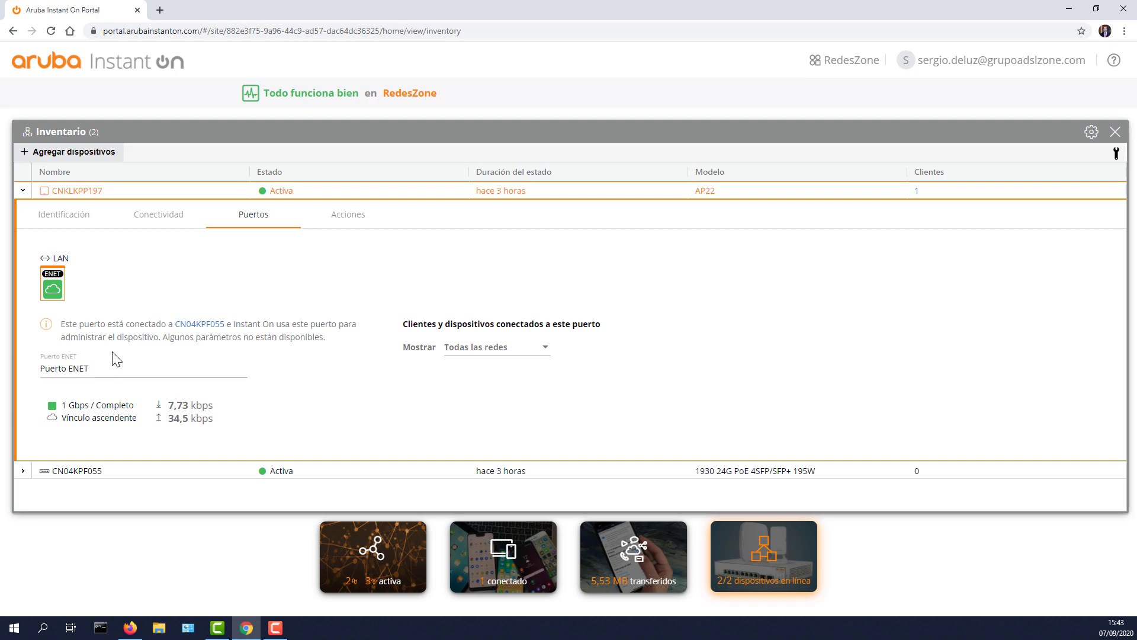
{"action": "scroll", "coordinate": [505, 418], "scroll_direction": "down", "scroll_amount": 1}
{"action": "scroll", "coordinate": [511, 415], "scroll_direction": "up", "scroll_amount": 1}
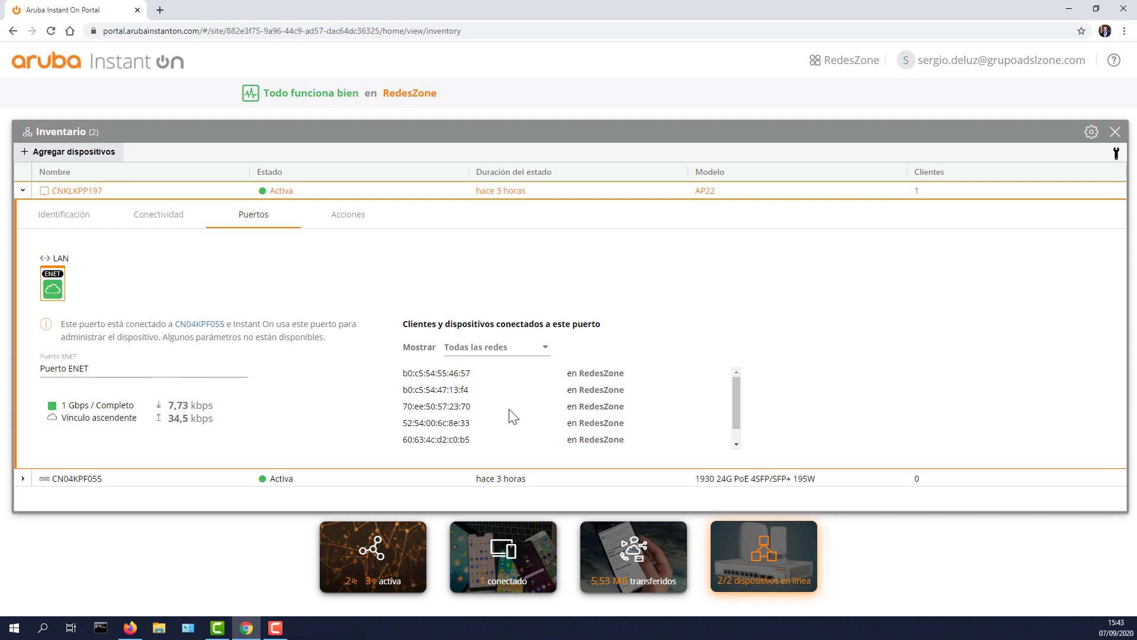
Step: Filter the ENET port's clients by VLAN20, restore Todas las redes, and open Acciones
{"action": "left_click", "coordinate": [519, 350]}
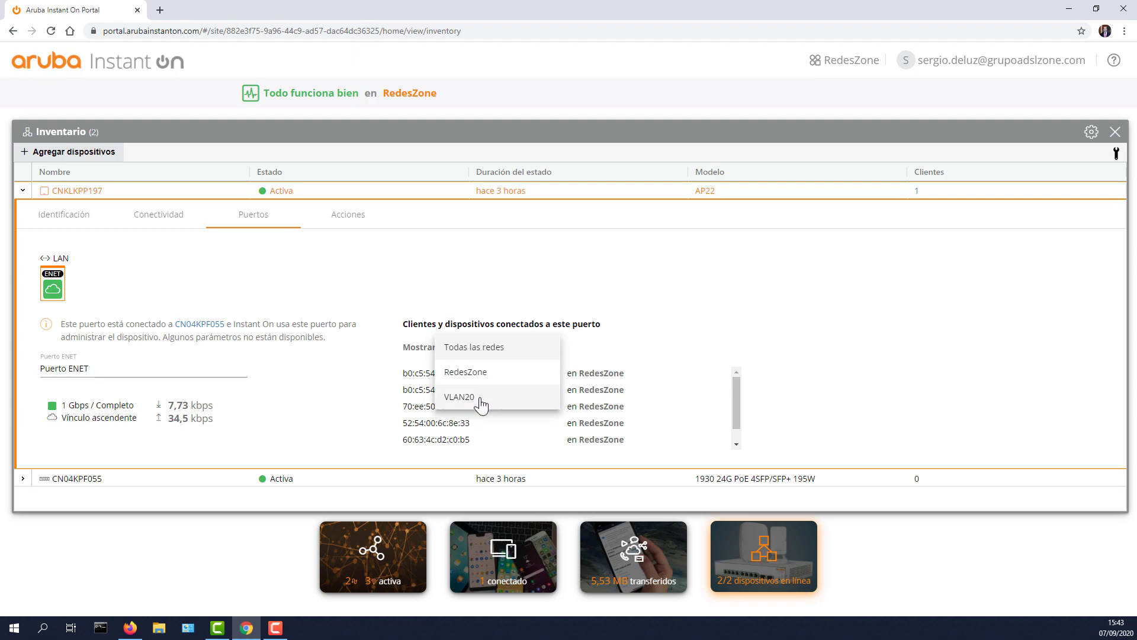
{"action": "left_click", "coordinate": [497, 396]}
{"action": "left_click", "coordinate": [503, 354]}
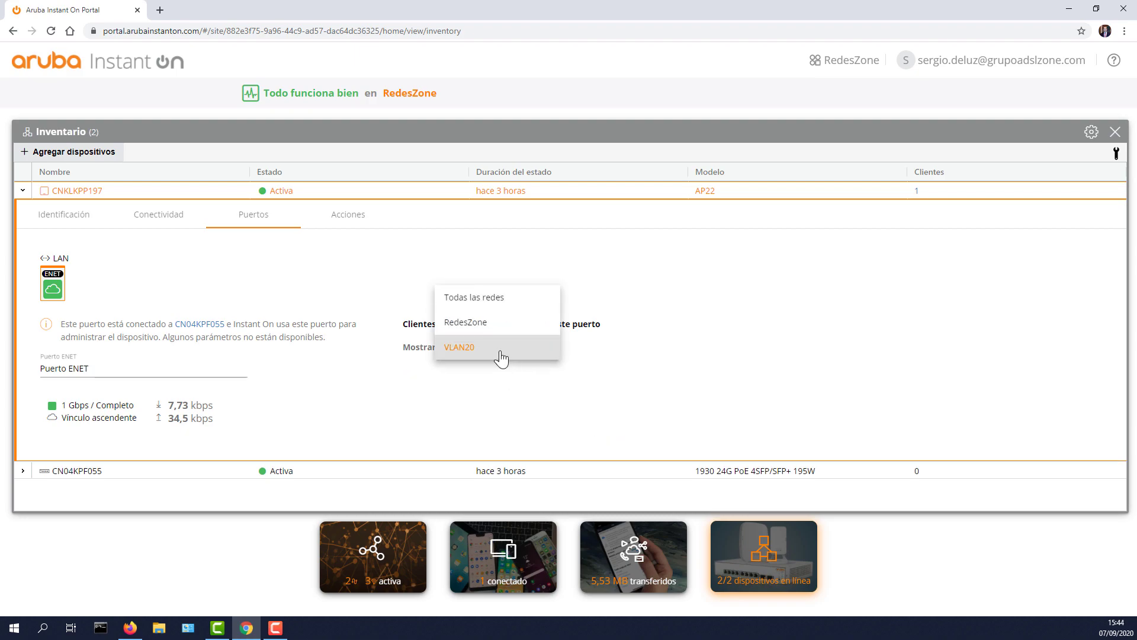
{"action": "left_click", "coordinate": [494, 298]}
{"action": "left_click", "coordinate": [350, 221]}
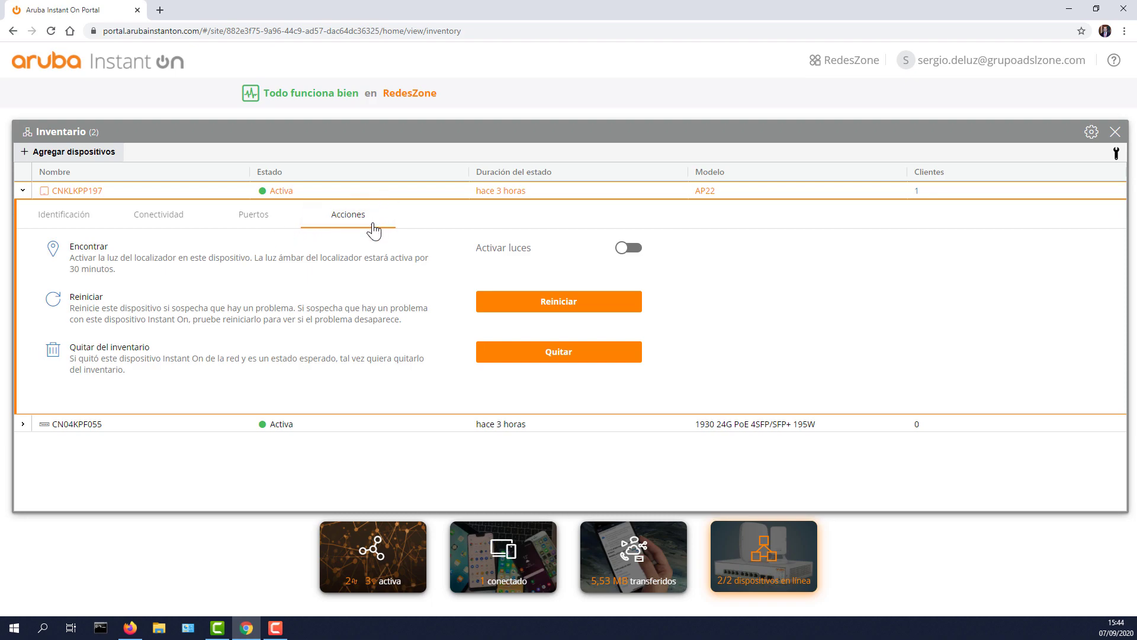
Step: Switch CNKLKPP197's locator lights on and off, then confirm Reiniciar despite the 2-4 minute downtime
{"action": "left_click", "coordinate": [628, 247]}
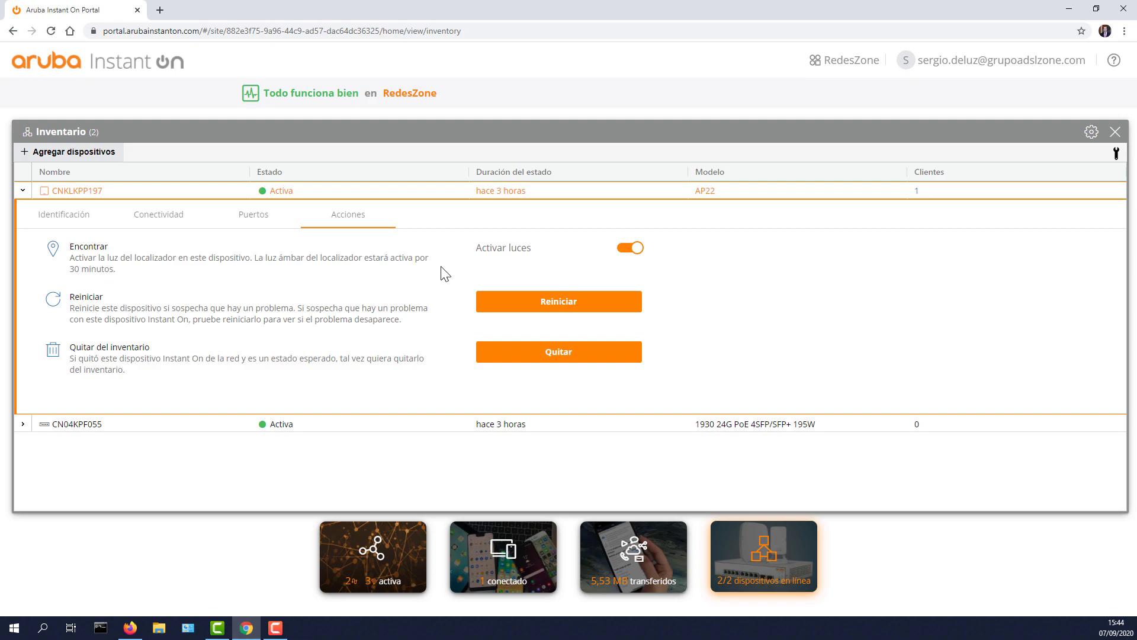
{"action": "left_click", "coordinate": [627, 249]}
{"action": "left_click", "coordinate": [559, 305]}
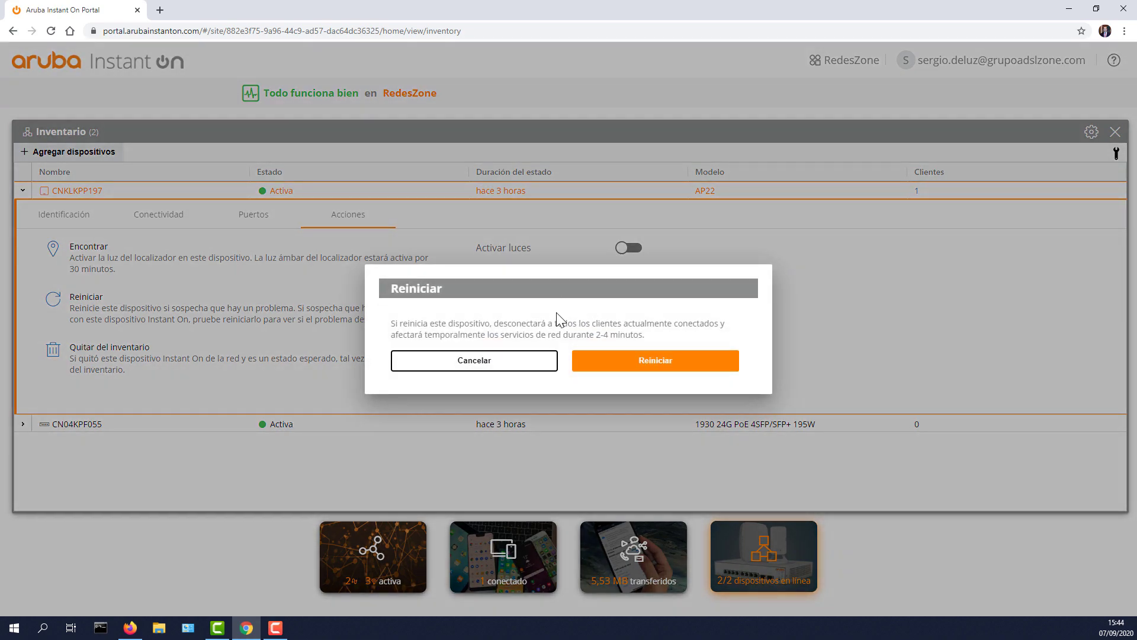
{"action": "left_click_drag", "start_coordinate": [411, 323], "coordinate": [604, 333]}
{"action": "left_click", "coordinate": [601, 324]}
{"action": "left_click", "coordinate": [603, 333]}
{"action": "left_click_drag", "start_coordinate": [504, 335], "coordinate": [607, 337]}
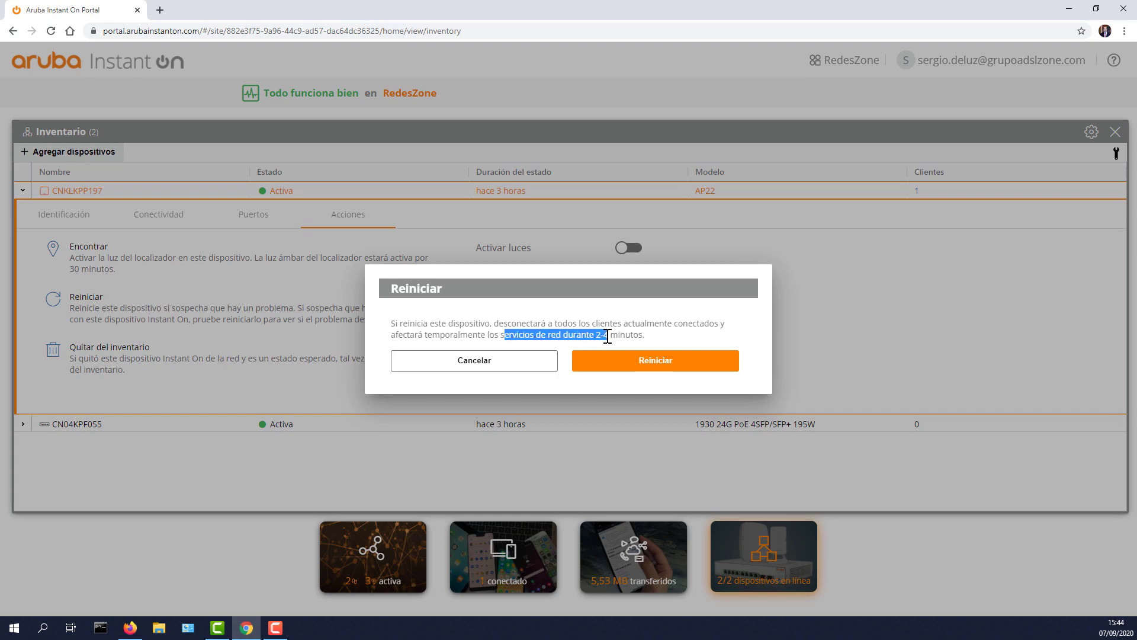
{"action": "left_click", "coordinate": [654, 368]}
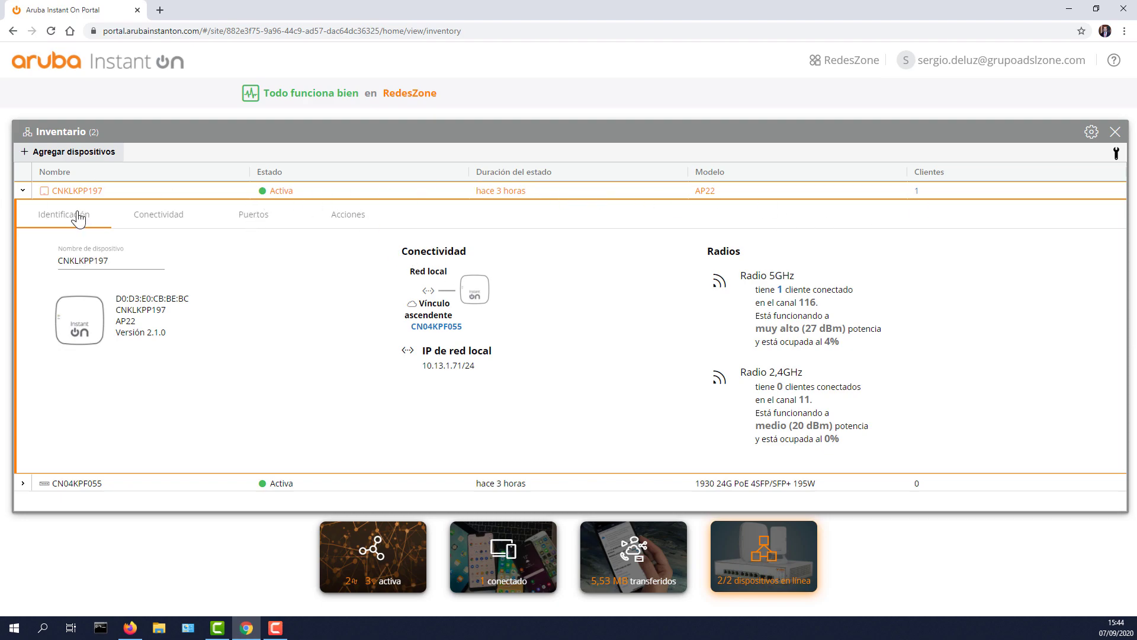
Step: Collapse the restarting CNKLKPP197 row and expand the CN04KPF055 switch's details
{"action": "left_click", "coordinate": [23, 191]}
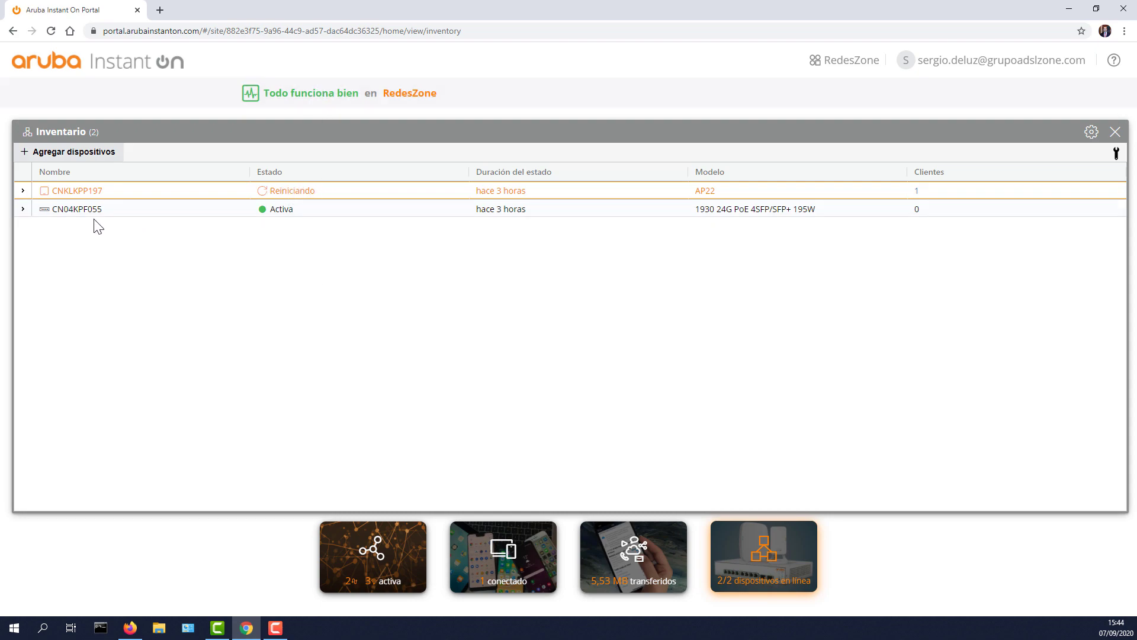
{"action": "left_click", "coordinate": [24, 209]}
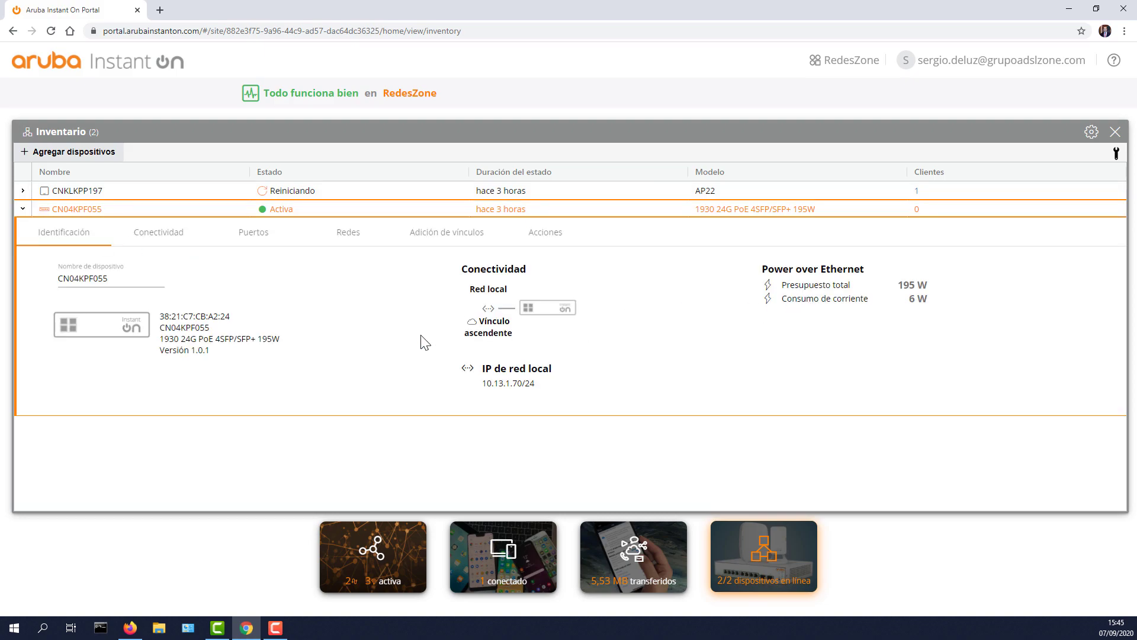
Step: Toggle static IP on and off in the switch's Conectividad tab, then cancel the change
{"action": "left_click", "coordinate": [149, 234]}
{"action": "left_click", "coordinate": [88, 236]}
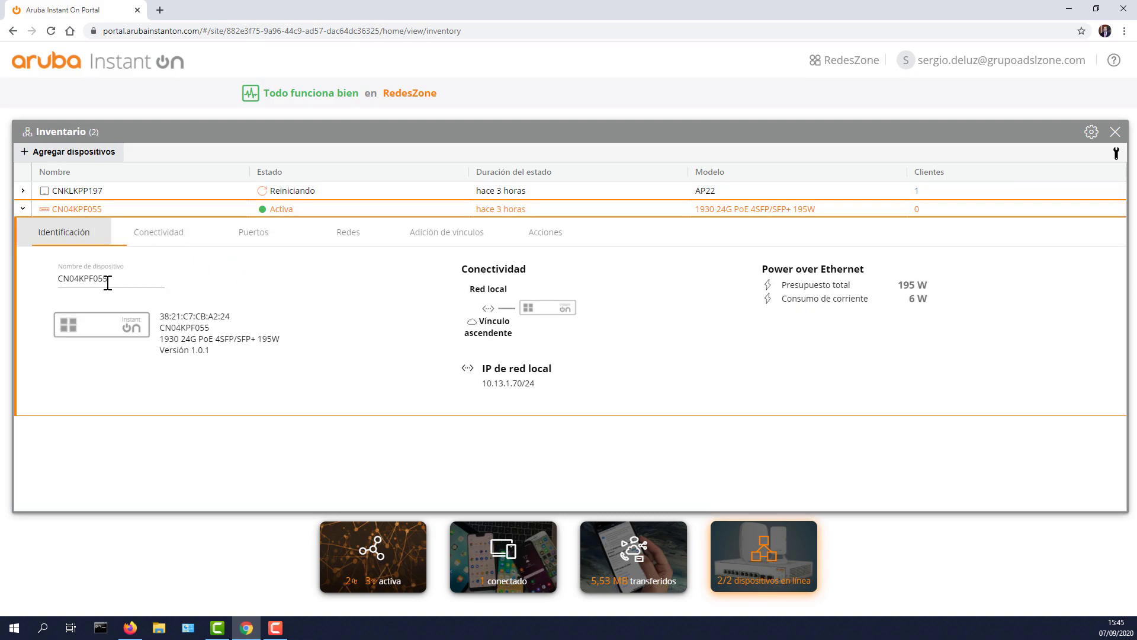
{"action": "left_click", "coordinate": [161, 237]}
{"action": "left_click", "coordinate": [163, 275]}
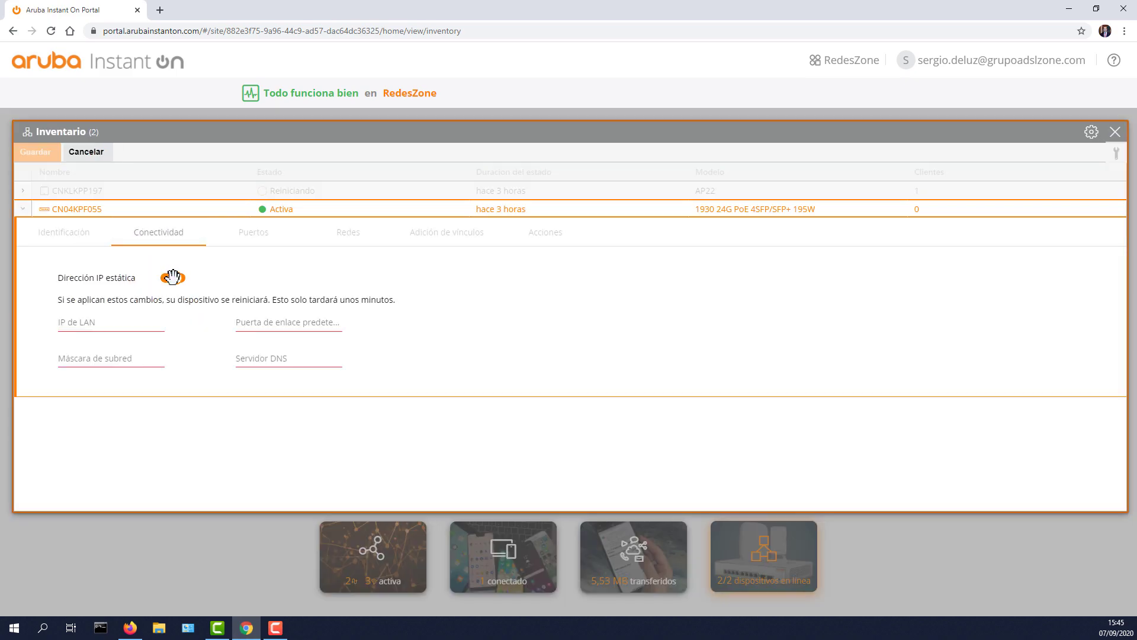
{"action": "left_click", "coordinate": [178, 277]}
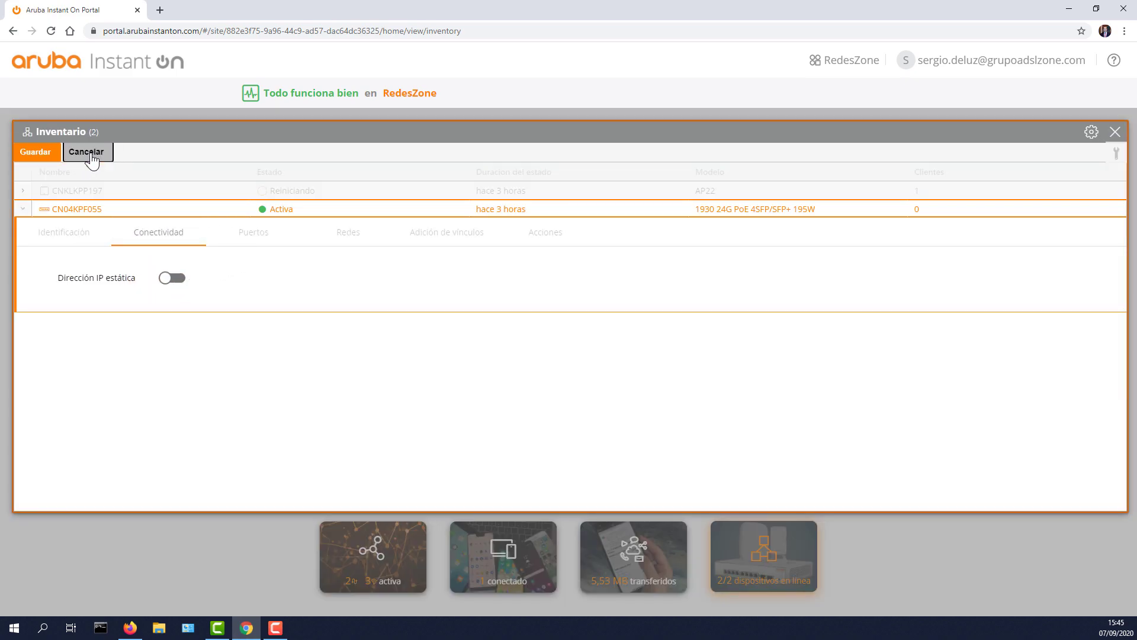
{"action": "left_click", "coordinate": [86, 153]}
Step: In the switch's port map, limit port 1 to the default network, then restore all networks
{"action": "left_click", "coordinate": [261, 240]}
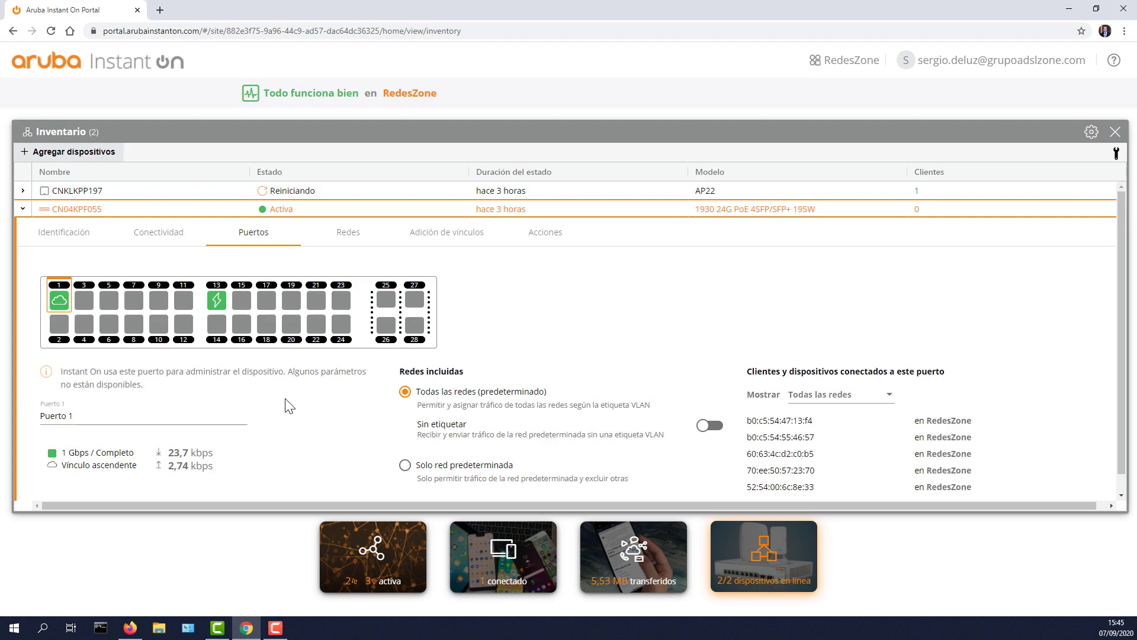
{"action": "scroll", "coordinate": [296, 408], "scroll_direction": "down", "scroll_amount": 1}
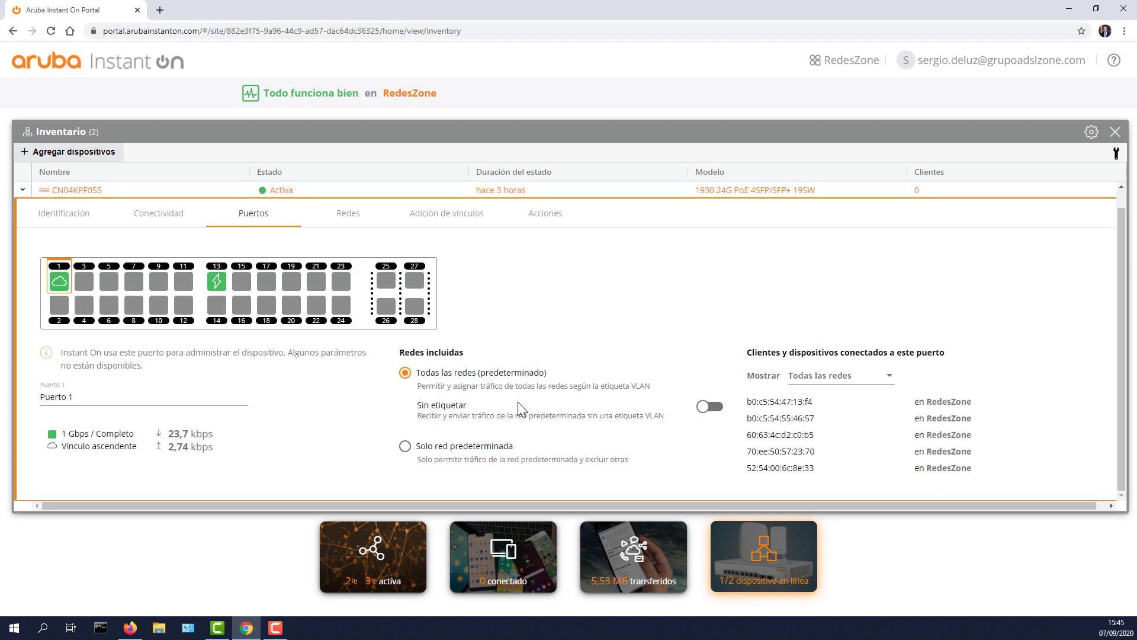
{"action": "left_click", "coordinate": [451, 449]}
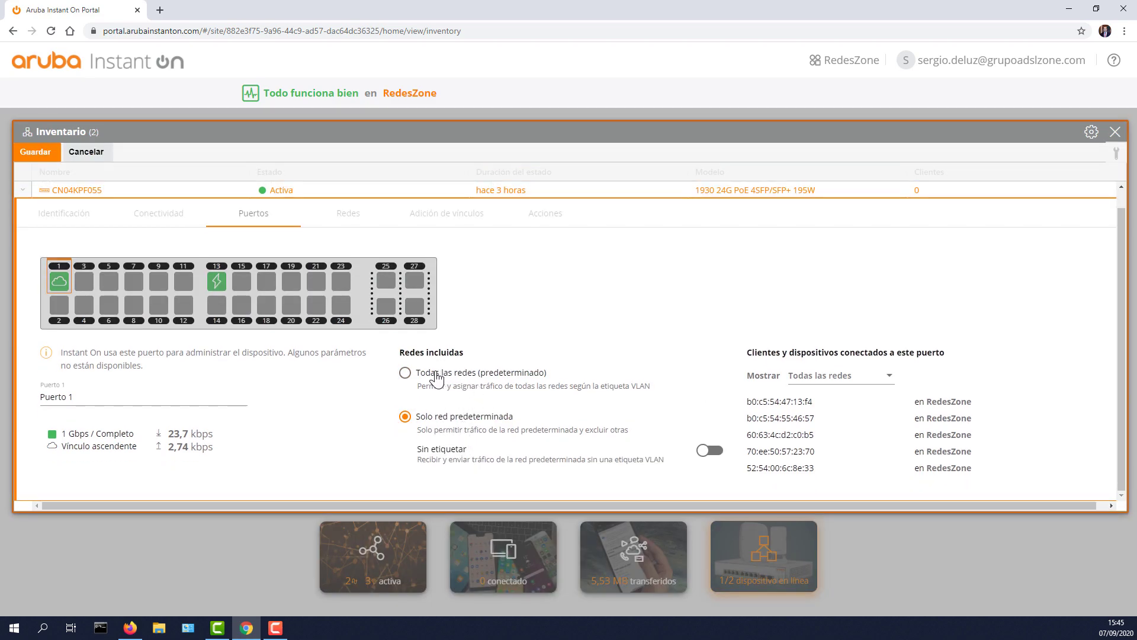
{"action": "left_click", "coordinate": [436, 373]}
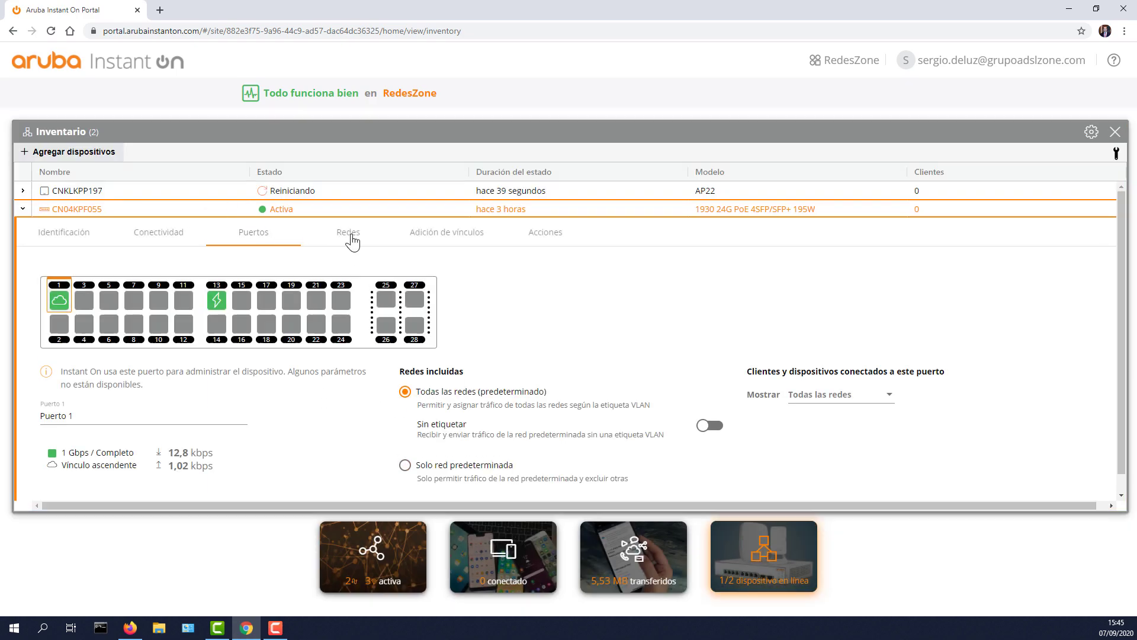
Step: Select VLAN20 under Red seleccionada, check port 15's tagging, then open Adición de vínculos
{"action": "left_click", "coordinate": [348, 233]}
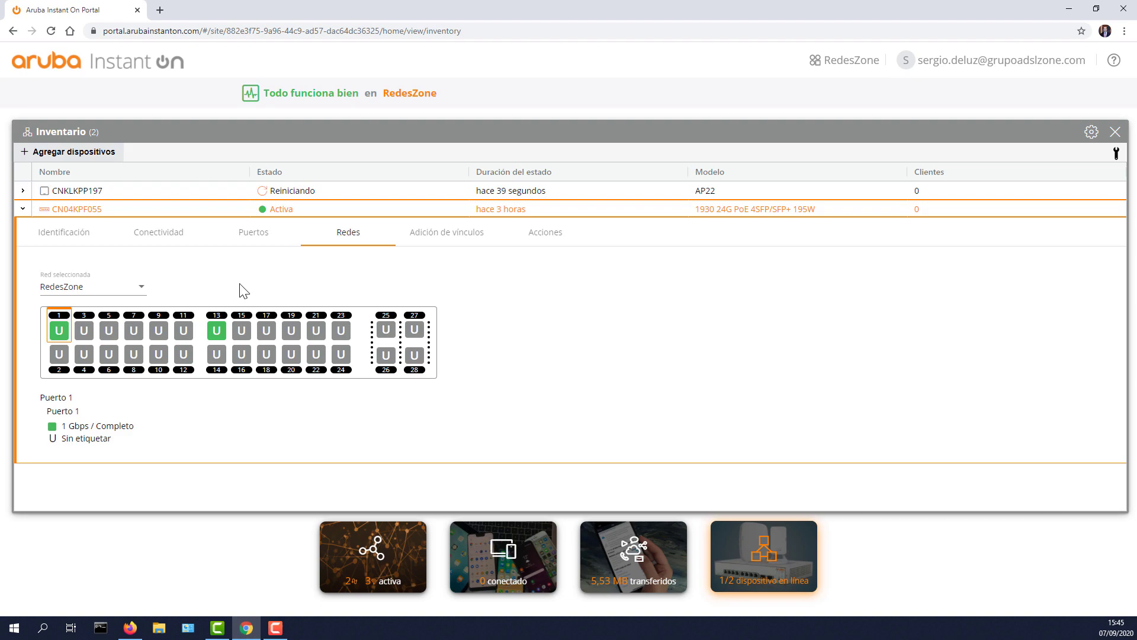
{"action": "left_click", "coordinate": [136, 287]}
{"action": "left_click", "coordinate": [78, 312]}
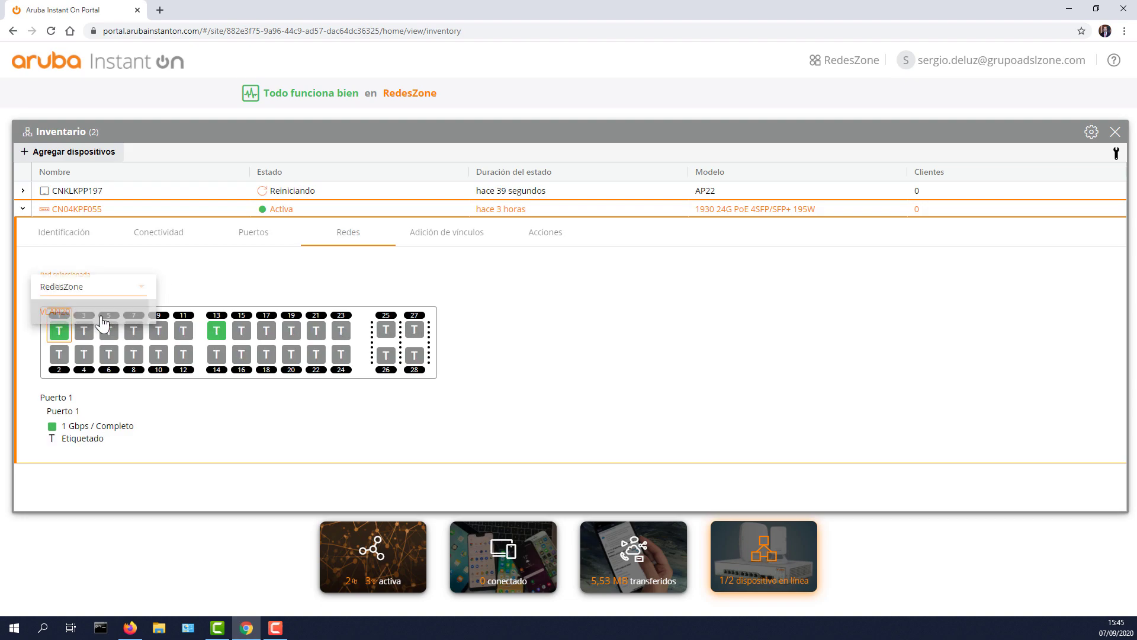
{"action": "left_click", "coordinate": [242, 336]}
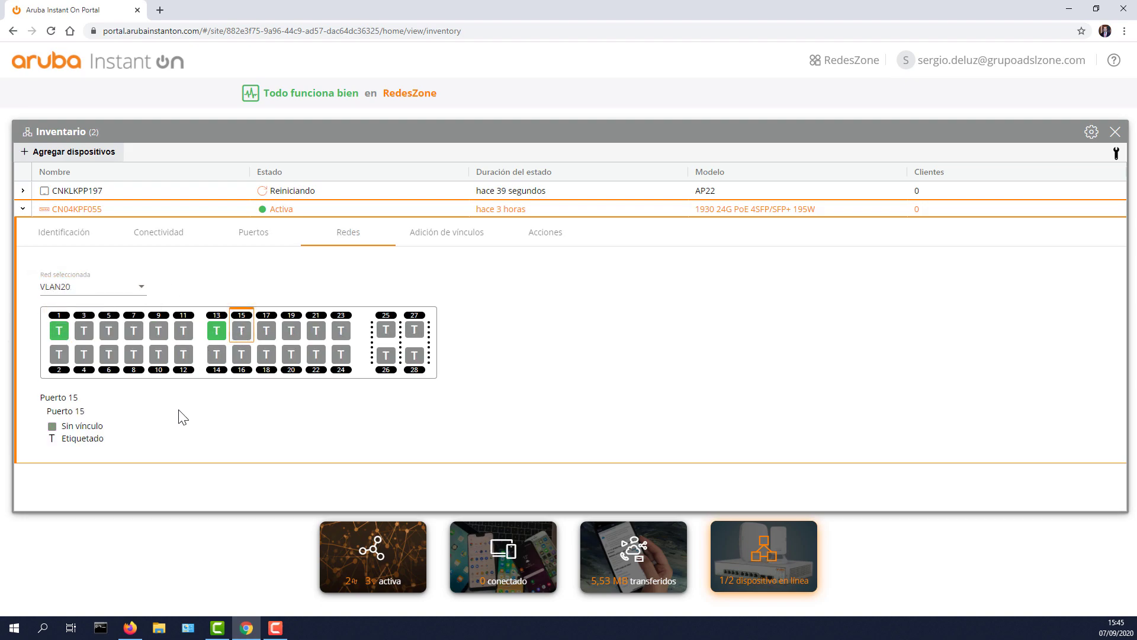
{"action": "left_click", "coordinate": [436, 233]}
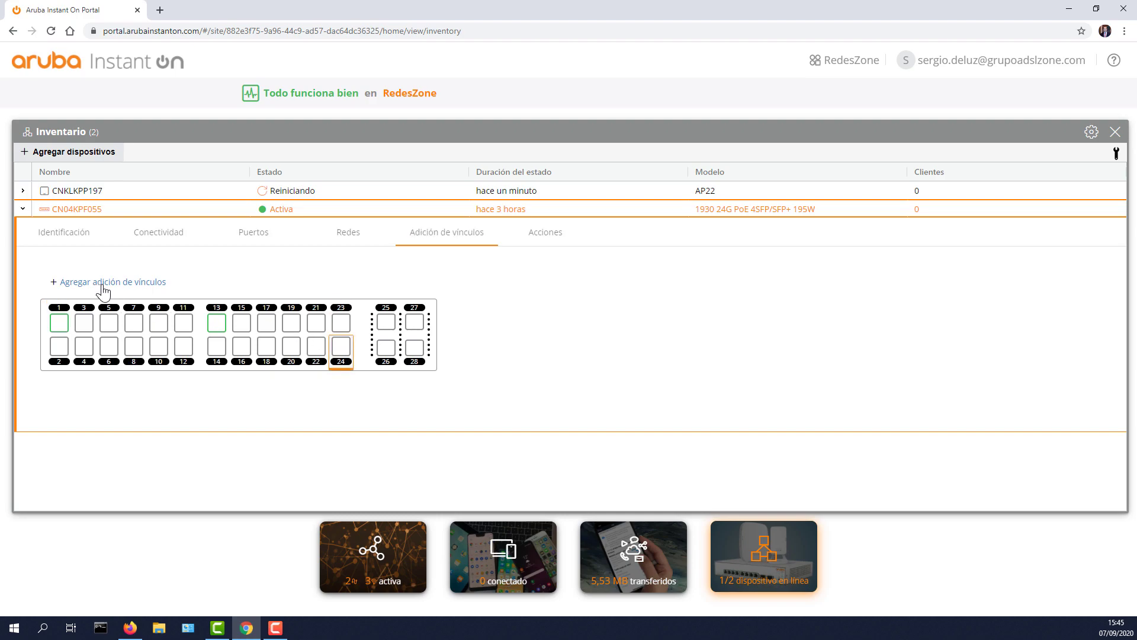
Step: Draft a new link aggregation of ports 23 and 24 in LACP mode
{"action": "left_click", "coordinate": [107, 282]}
{"action": "left_click", "coordinate": [341, 319]}
{"action": "left_click", "coordinate": [342, 338]}
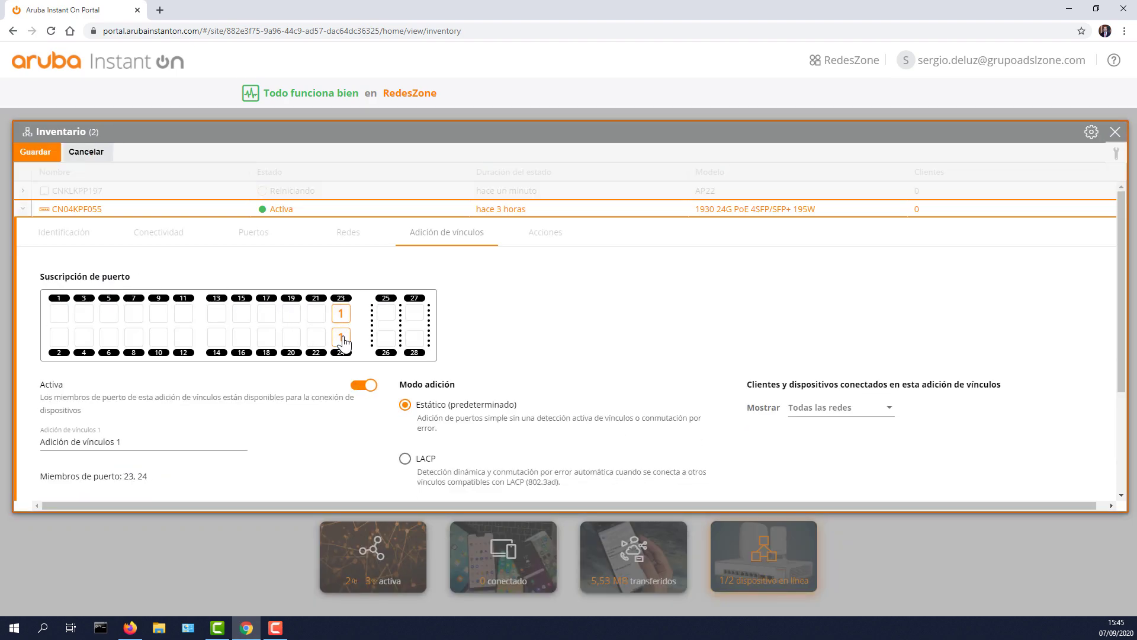
{"action": "scroll", "coordinate": [333, 344], "scroll_direction": "down", "scroll_amount": 2}
{"action": "left_click_drag", "start_coordinate": [133, 323], "coordinate": [34, 323]}
{"action": "left_click", "coordinate": [405, 340]}
Step: Toggle the default network's tagging on the aggregation, then cancel the draft and collapse the switch row
{"action": "scroll", "coordinate": [434, 349], "scroll_direction": "down", "scroll_amount": 1}
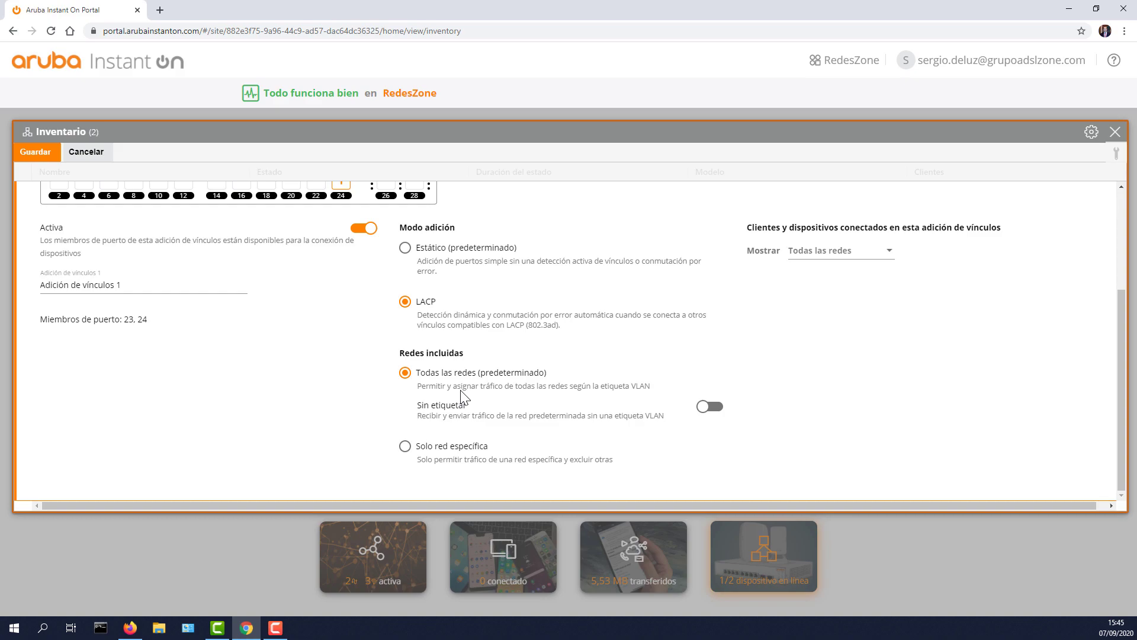
{"action": "scroll", "coordinate": [478, 399], "scroll_direction": "up", "scroll_amount": 3}
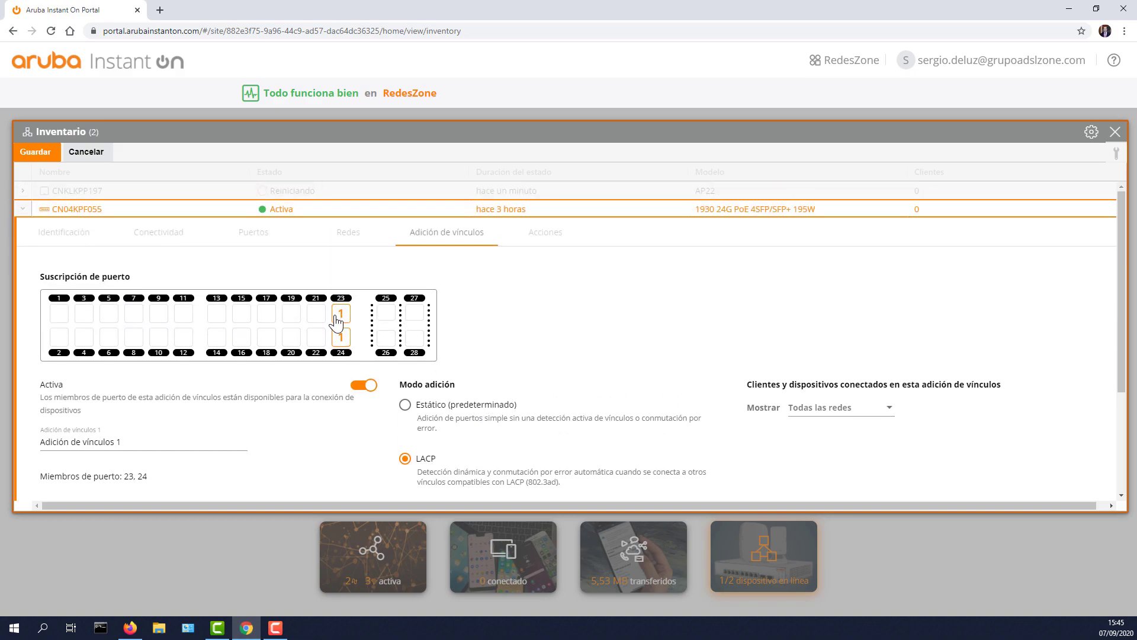
{"action": "scroll", "coordinate": [450, 360], "scroll_direction": "down", "scroll_amount": 3}
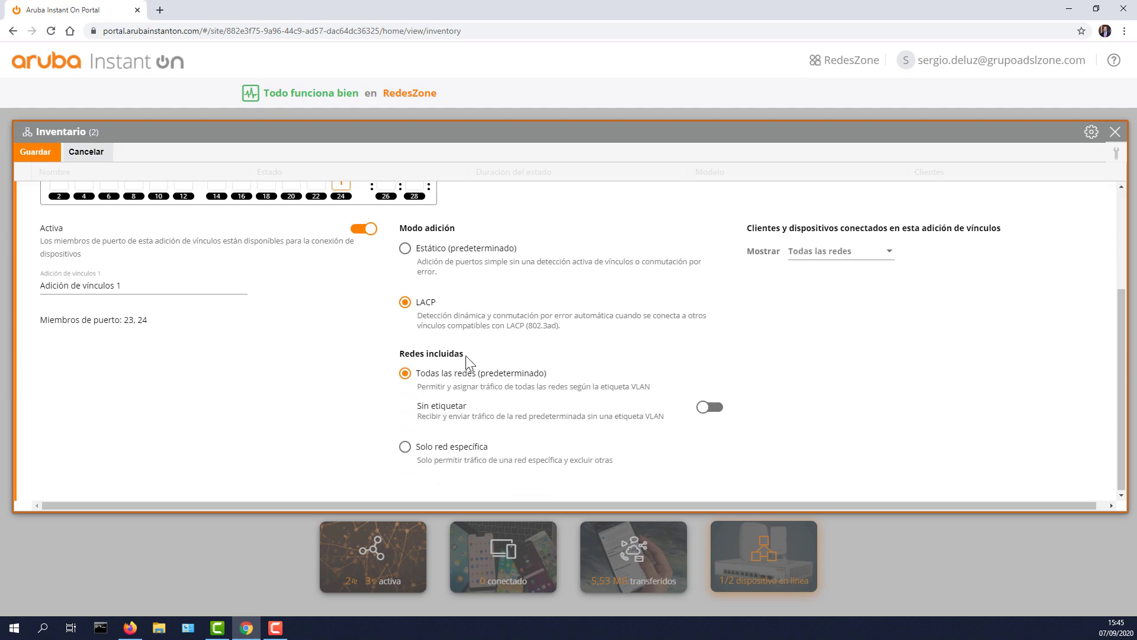
{"action": "left_click", "coordinate": [705, 406]}
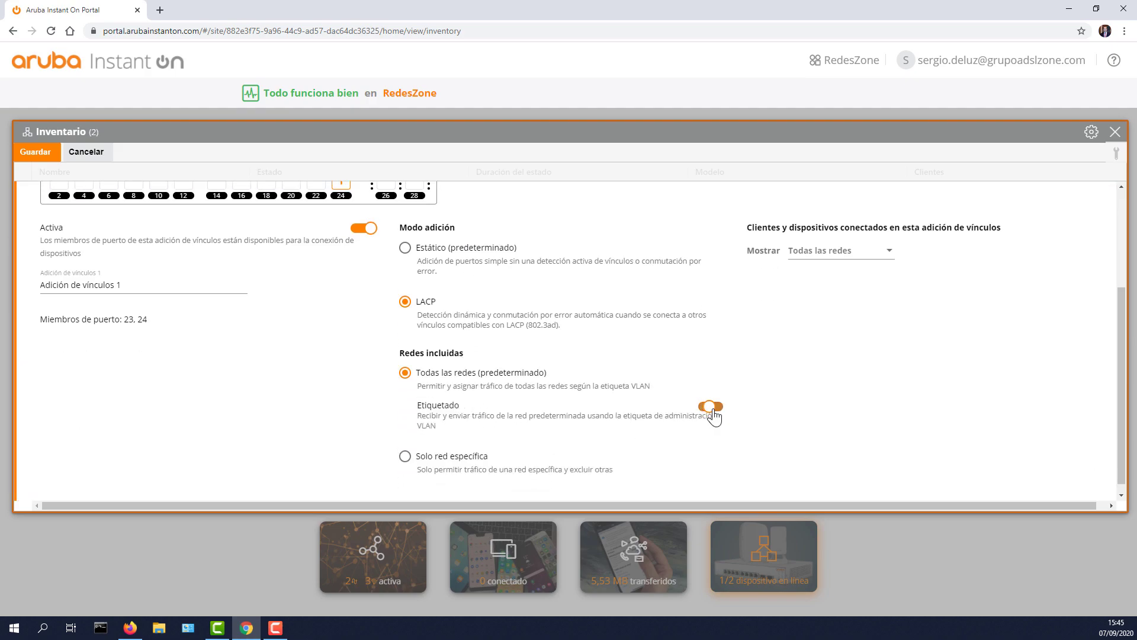
{"action": "left_click", "coordinate": [700, 407]}
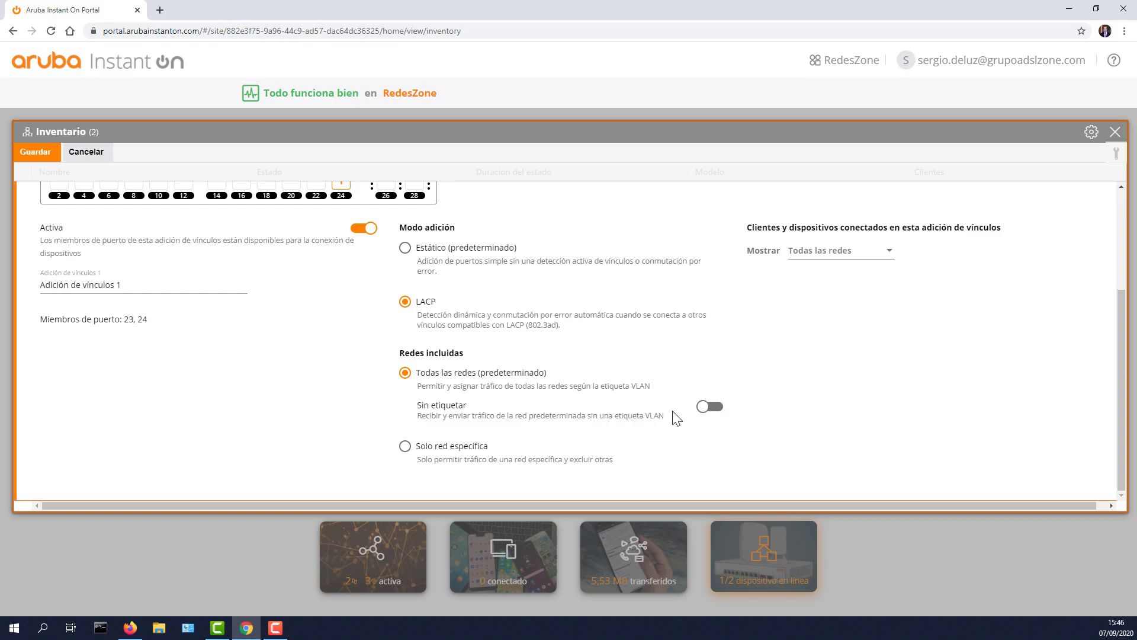
{"action": "scroll", "coordinate": [610, 391], "scroll_direction": "up", "scroll_amount": 3}
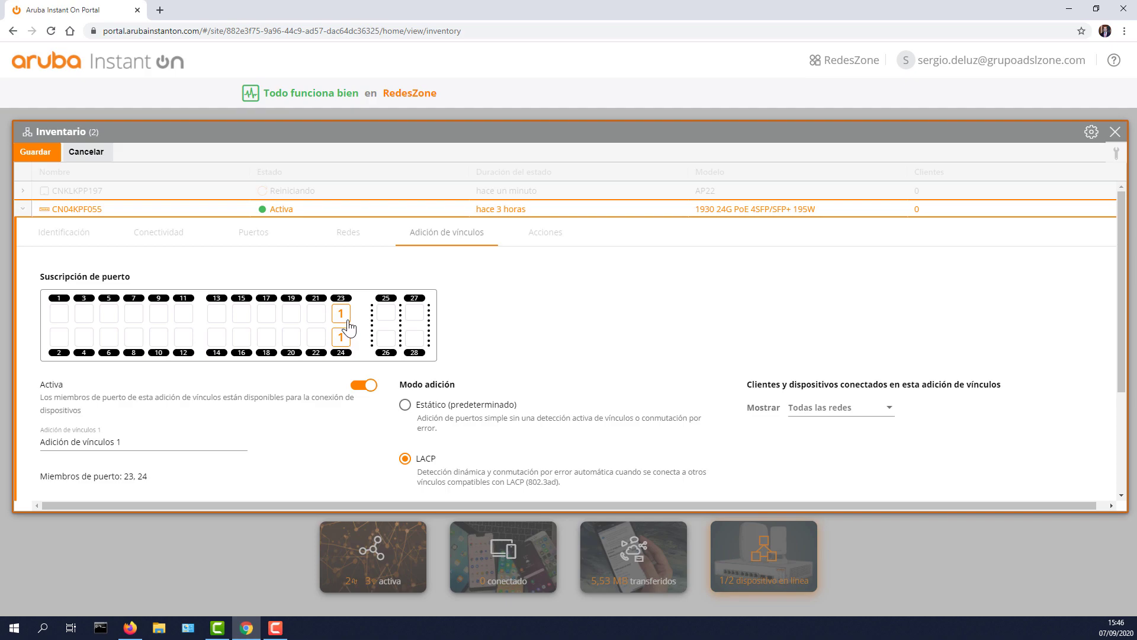
{"action": "scroll", "coordinate": [475, 366], "scroll_direction": "down", "scroll_amount": 3}
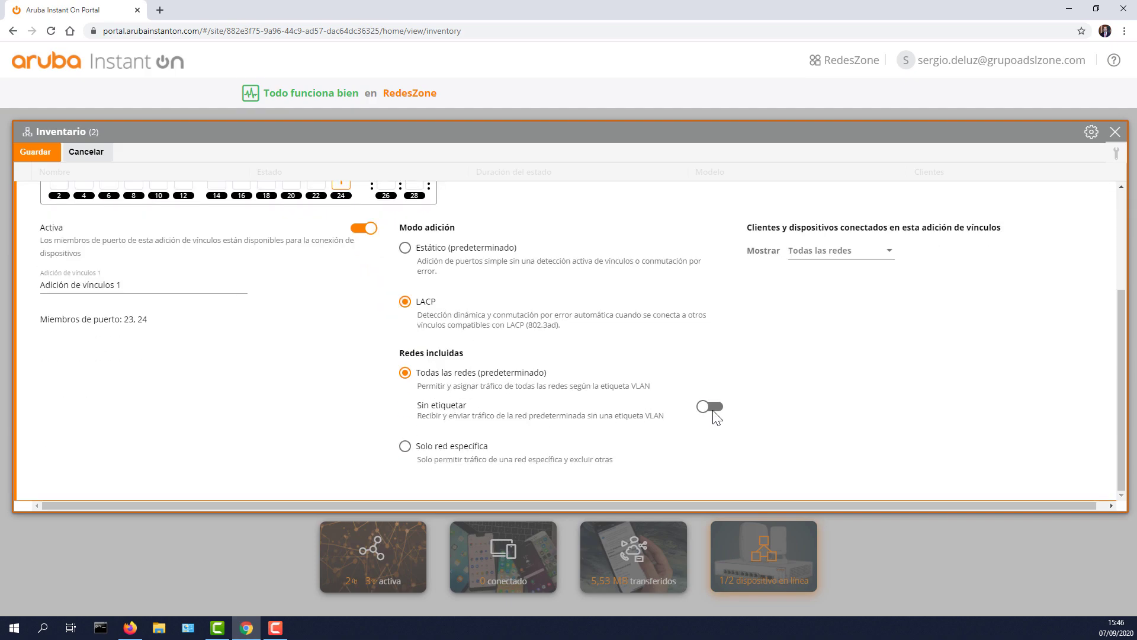
{"action": "left_click", "coordinate": [708, 407]}
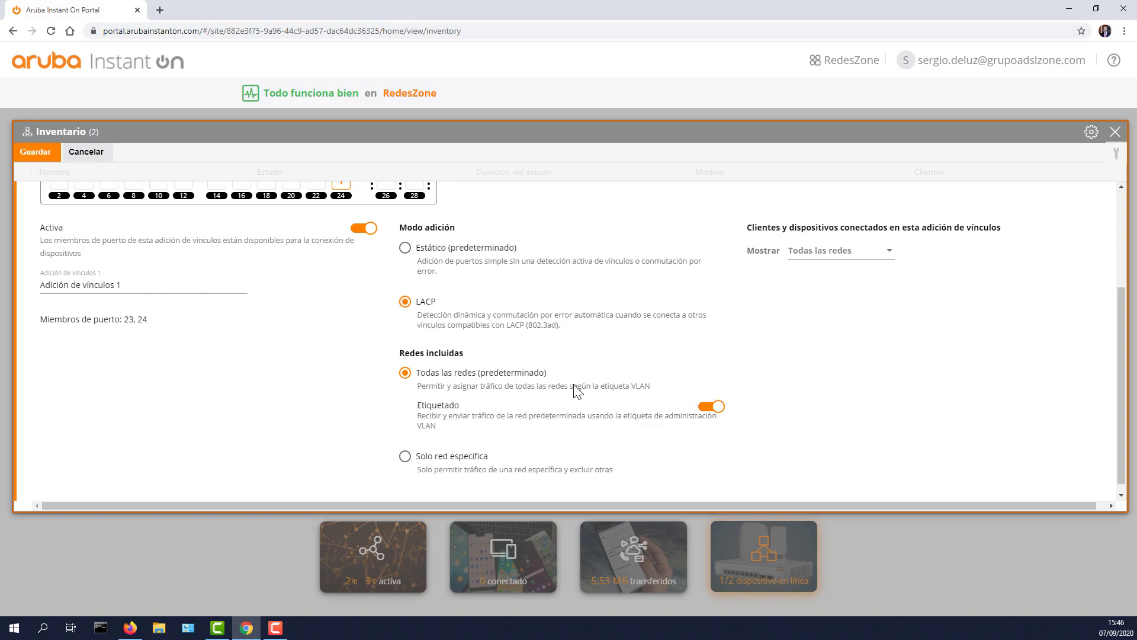
{"action": "scroll", "coordinate": [577, 391], "scroll_direction": "up", "scroll_amount": 3}
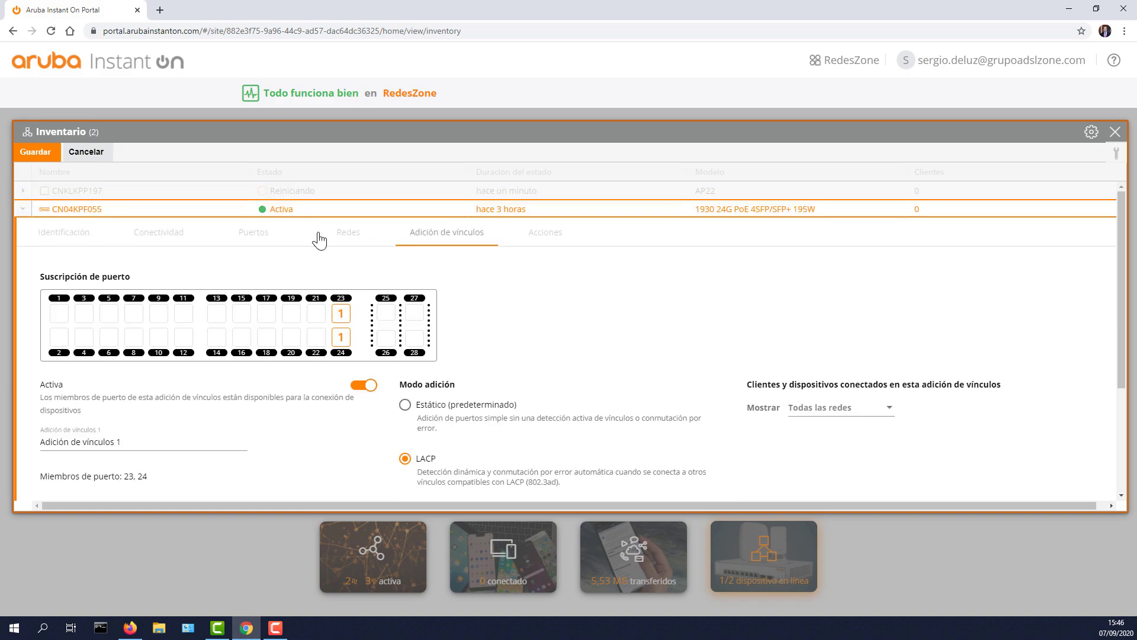
{"action": "left_click", "coordinate": [89, 154]}
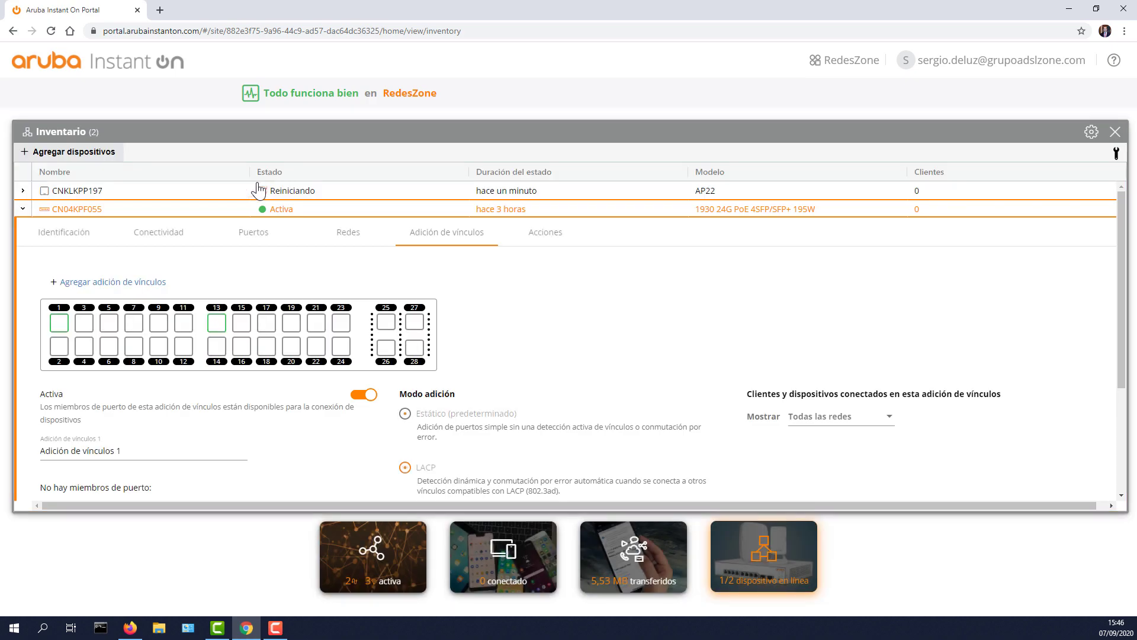
{"action": "left_click", "coordinate": [23, 209]}
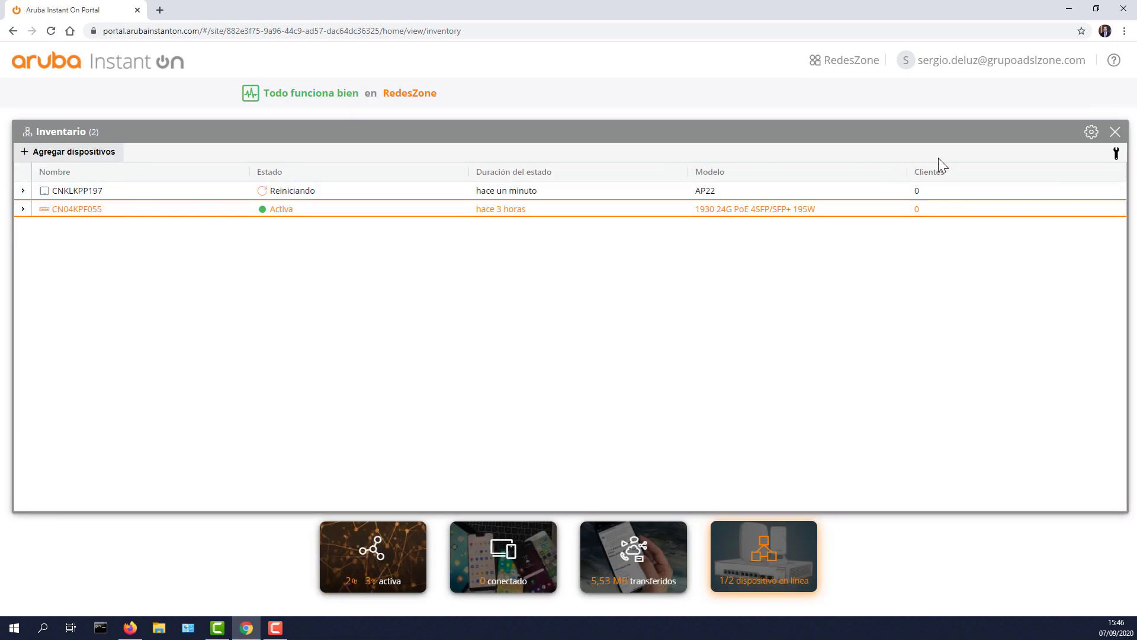
Step: Check the site's networks list, including VLAN20, RZ20 and RZ20I, then return to the dashboard
{"action": "left_click", "coordinate": [1116, 133]}
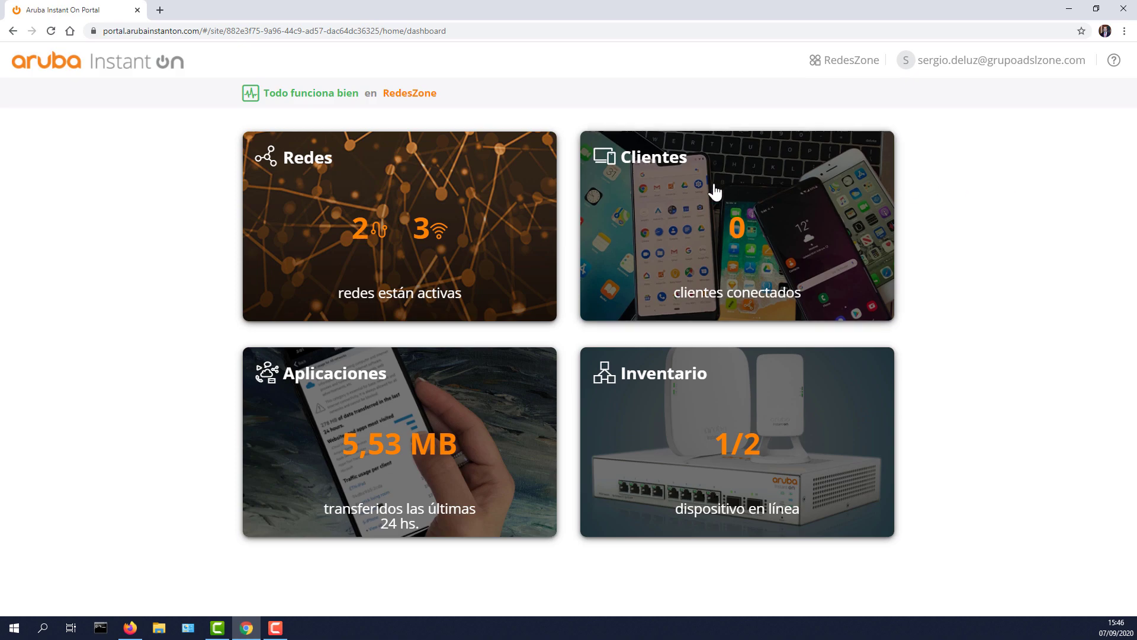
{"action": "left_click", "coordinate": [459, 200]}
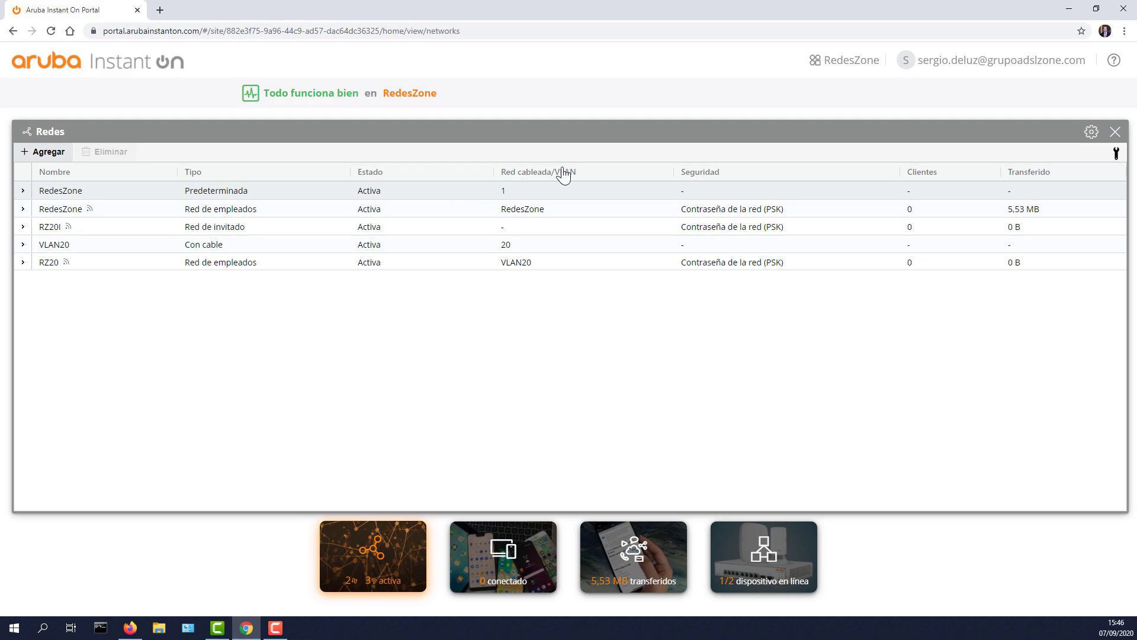
{"action": "left_click", "coordinate": [1114, 132]}
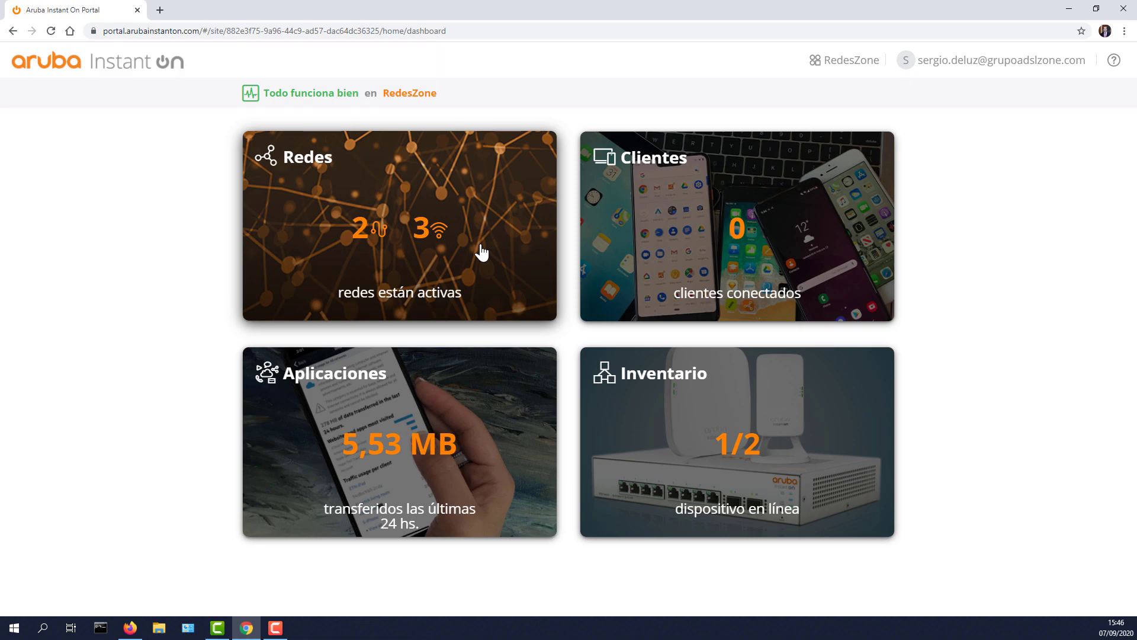
{"action": "left_click", "coordinate": [327, 102]}
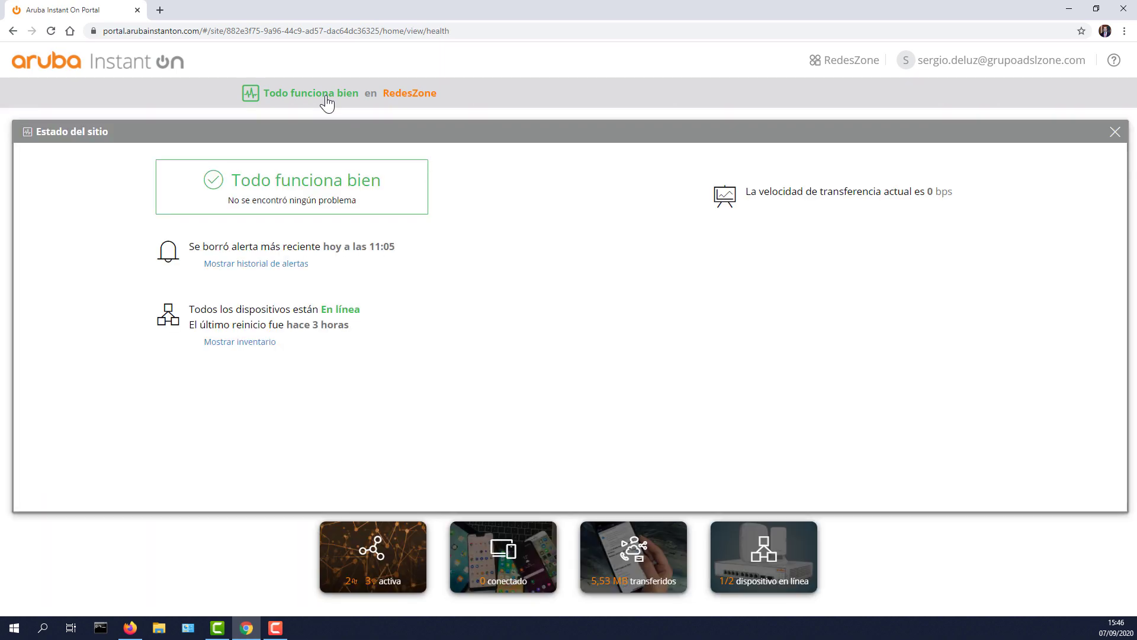
{"action": "left_click", "coordinate": [1115, 131]}
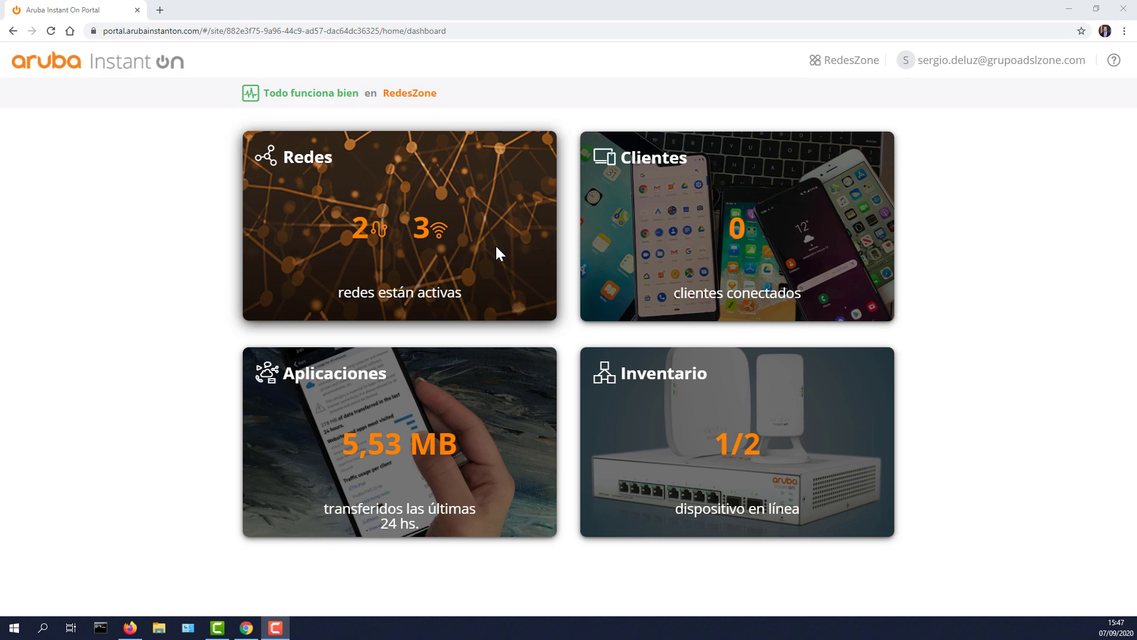
Step: Open the inventory and expand the details of access point CNKLKPP197
{"action": "left_click", "coordinate": [669, 442]}
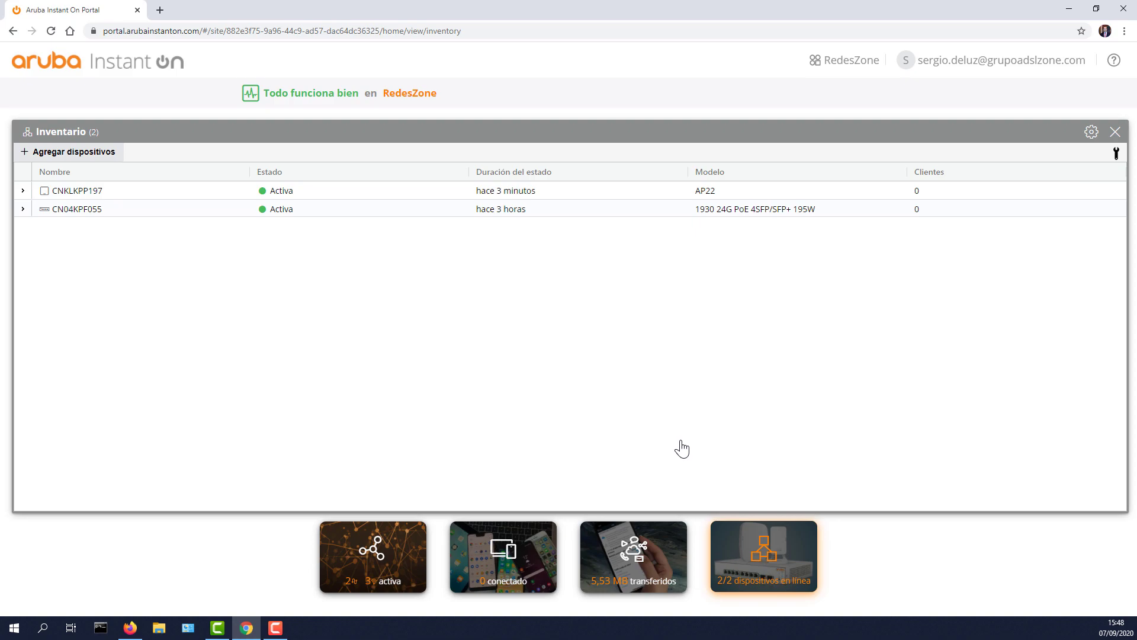
{"action": "left_click", "coordinate": [46, 191]}
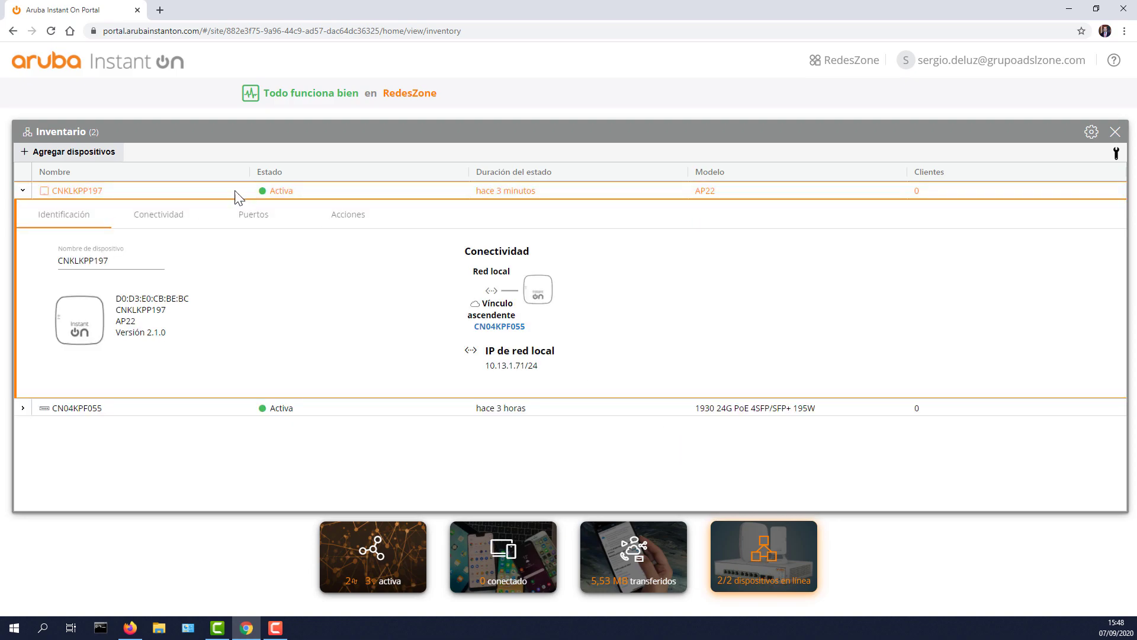